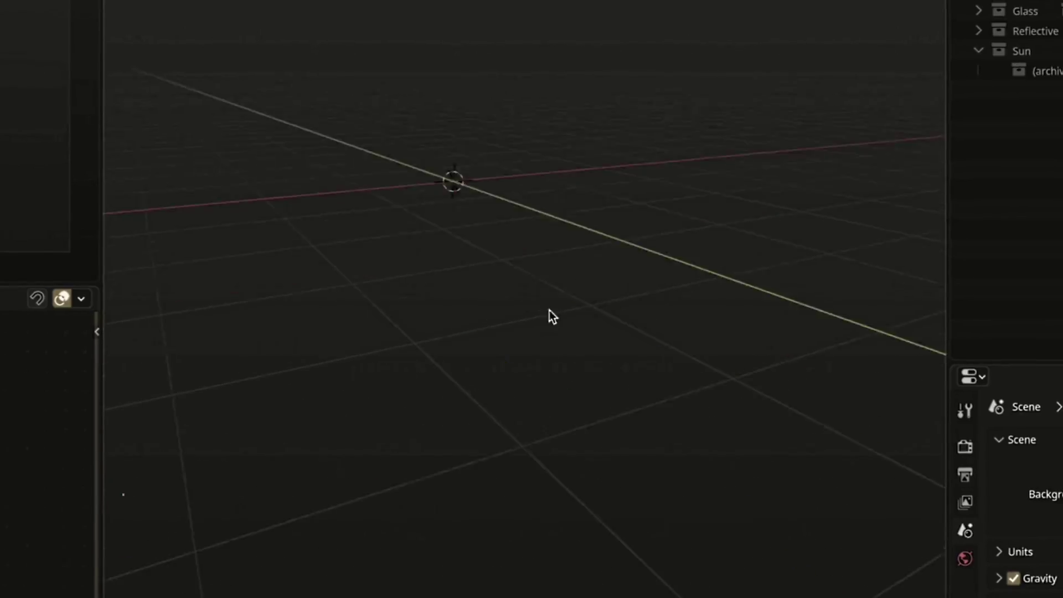
Add a plane and a camera to the empty scene, and make the camera the active scene camera
key(shift+a)
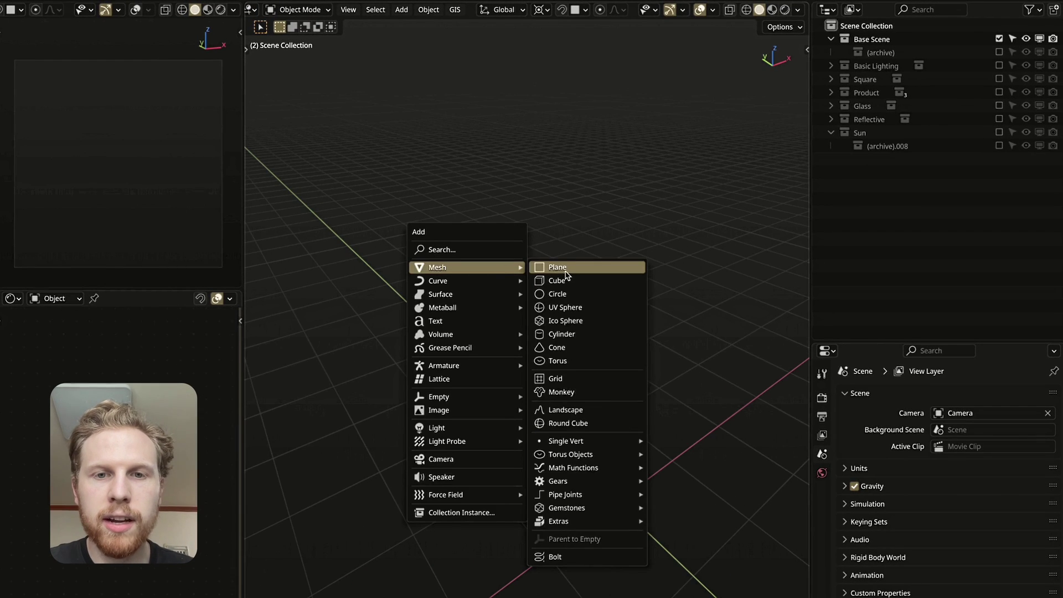
click(559, 267)
scroll(592, 301, up, 3)
click(348, 10)
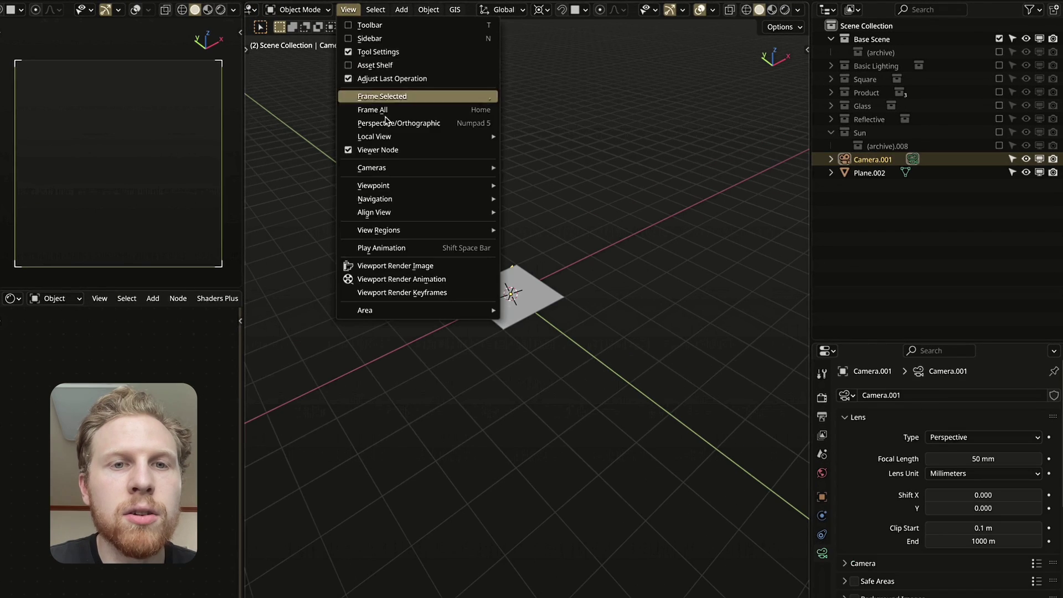
mouse_move(401, 166)
click(545, 168)
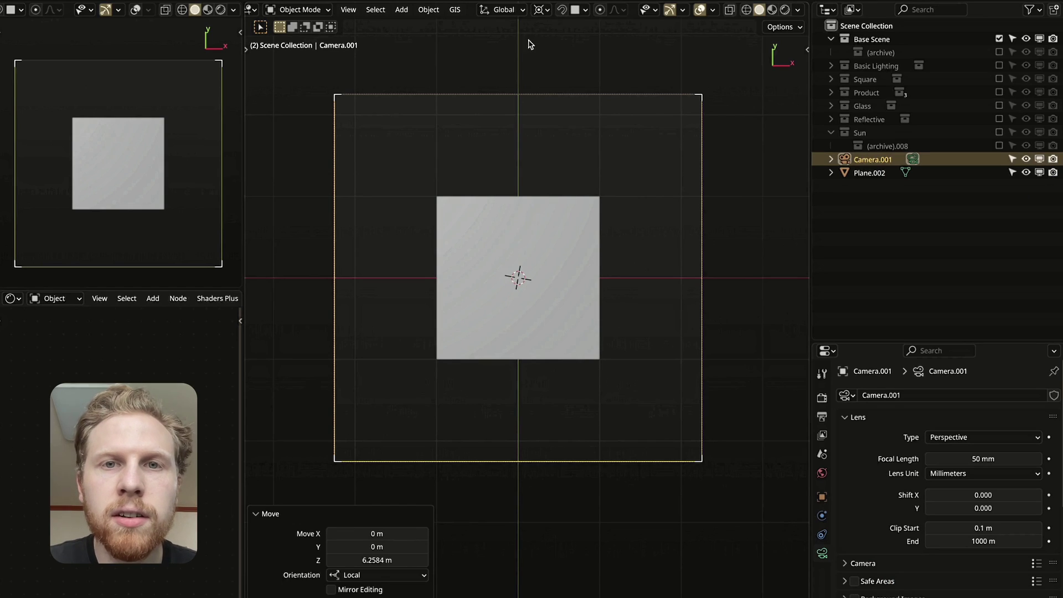
Set the transform pivot to the 3D Cursor and rotate the camera around global X to view the plane at a shallow angle
click(539, 9)
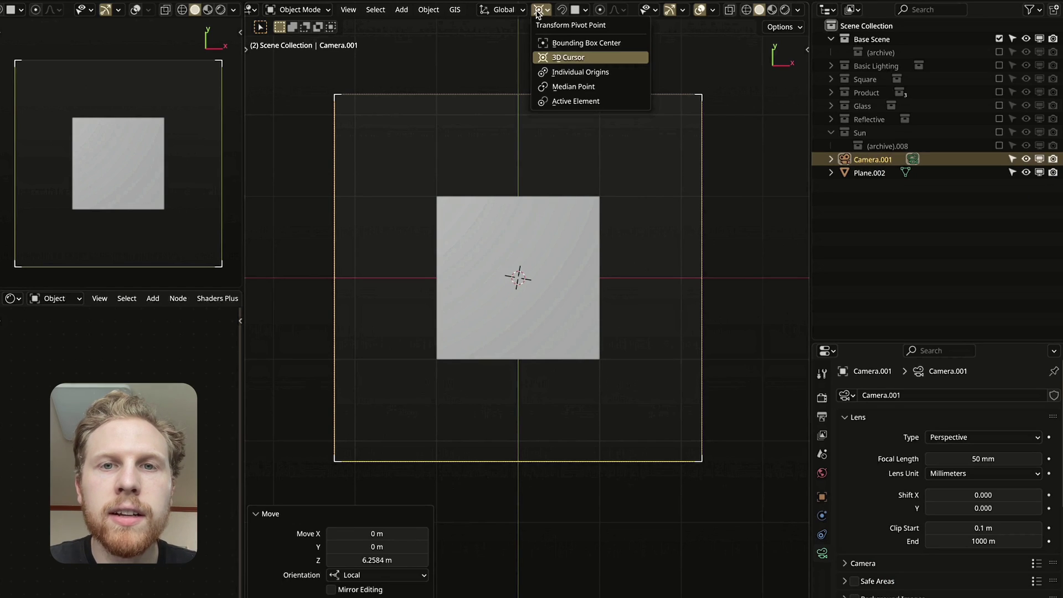
click(575, 59)
key(r)
key(r)
key(x)
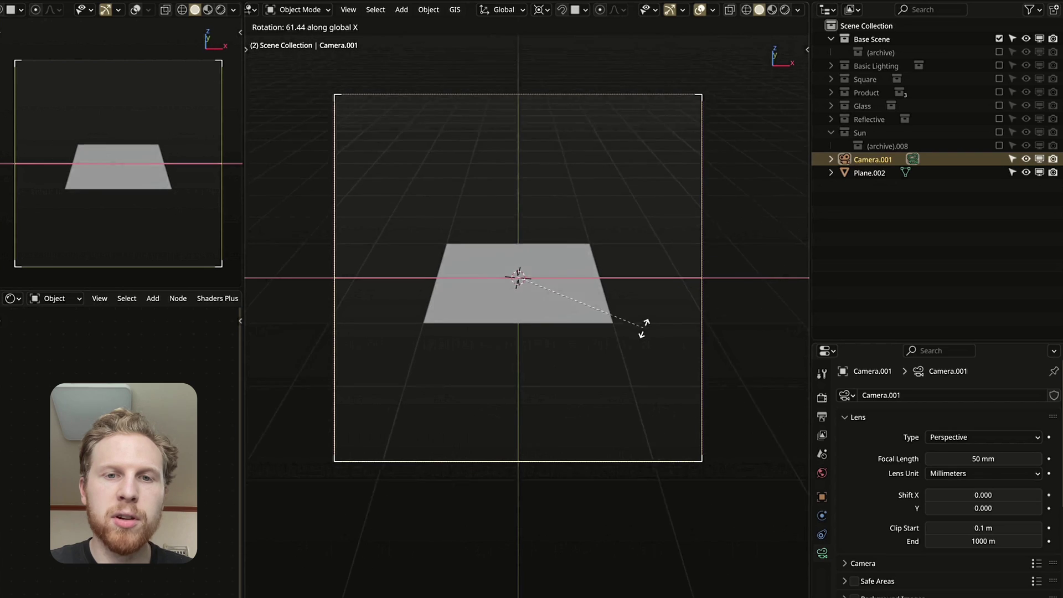
click(624, 341)
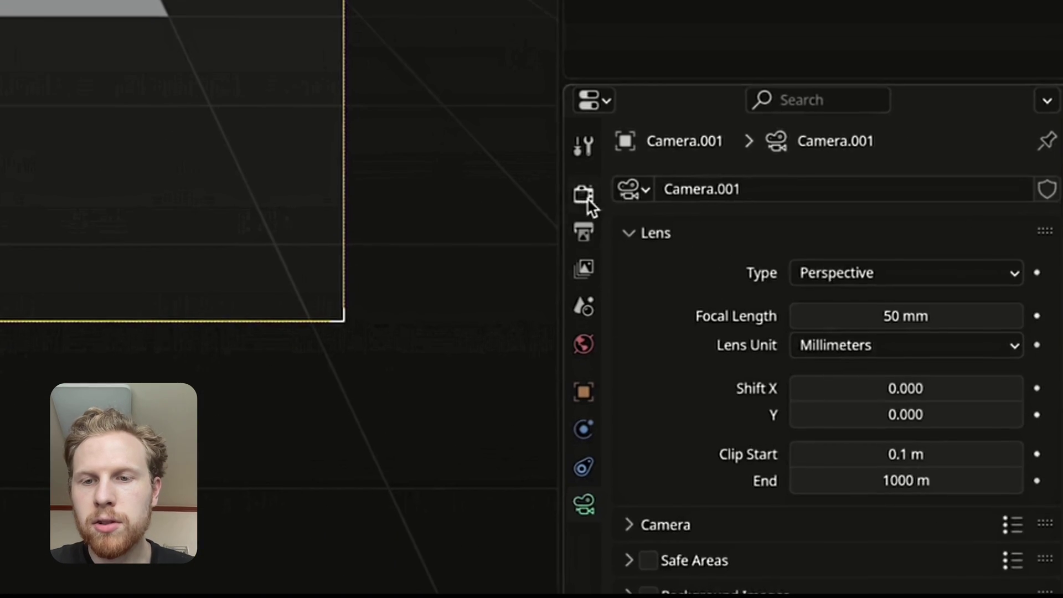
Set the camera's focal length to 120 mm
click(821, 397)
click(822, 553)
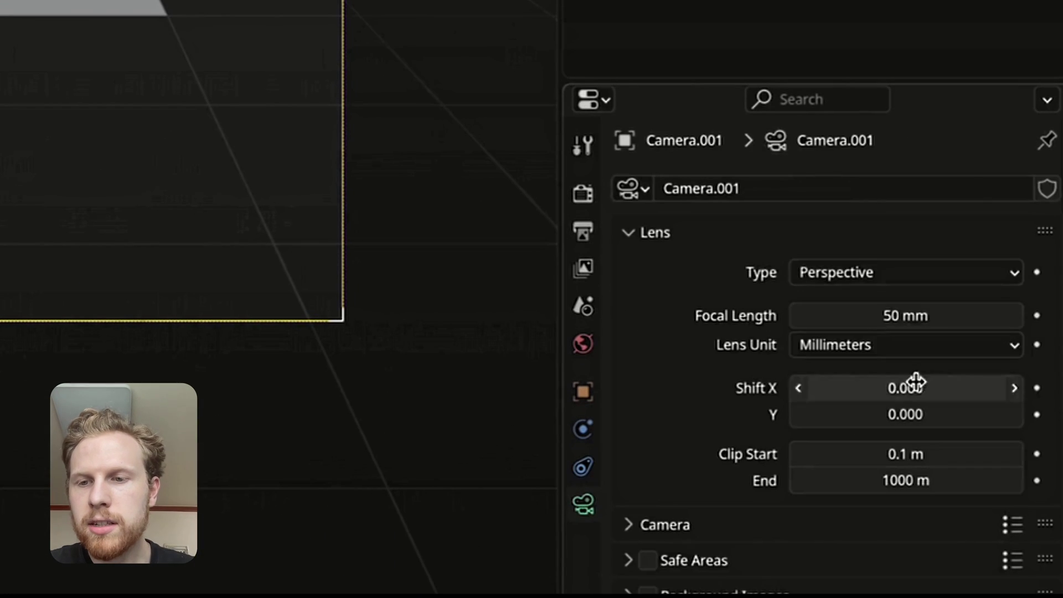
click(886, 316)
text(120)
key(Return)
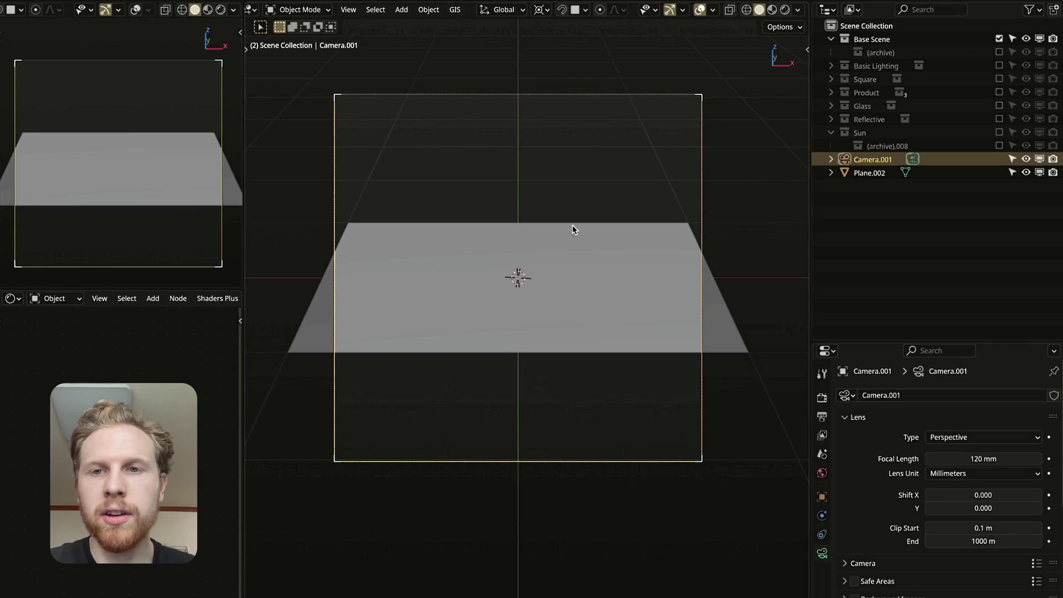
Scale up the floor plane so it spans the full width of the camera frame
click(618, 268)
key(s)
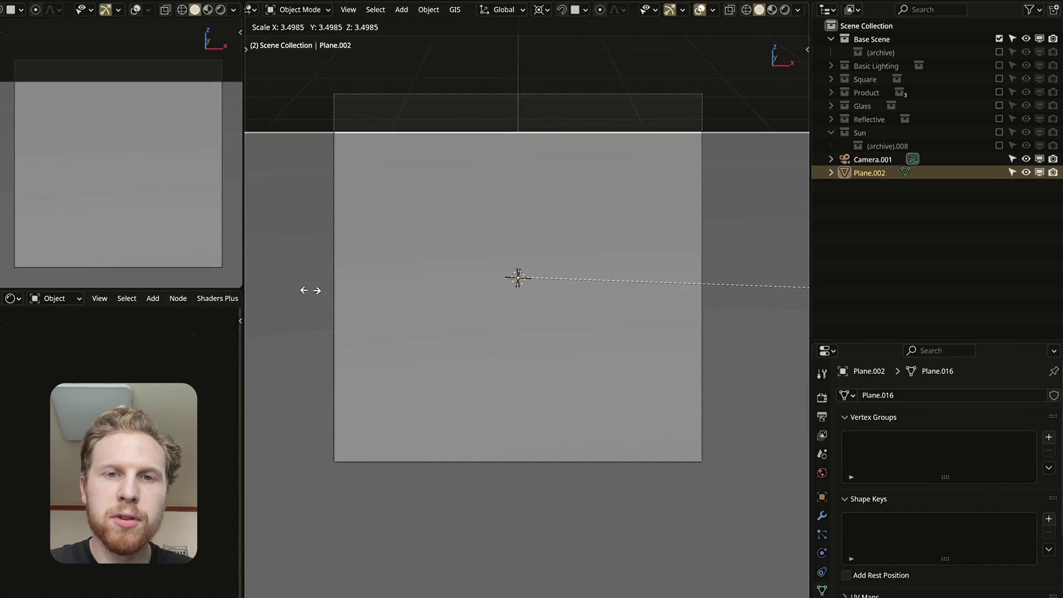
click(318, 291)
Tilt the camera upward around global X using the Bounding Box Center pivot, and enlarge the floor plane to a scale of about 10.46
click(540, 10)
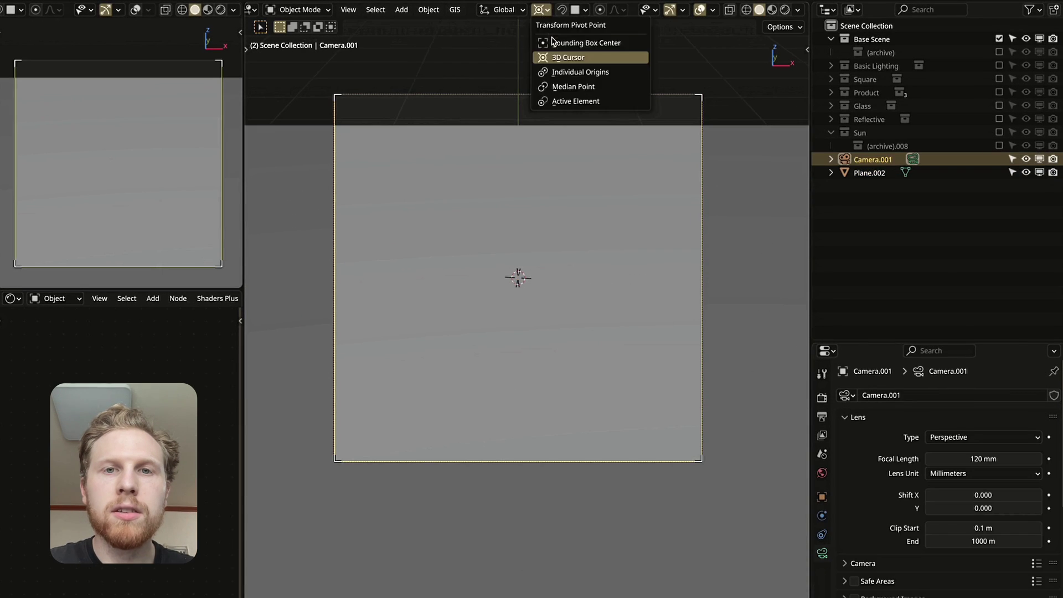
click(554, 43)
key(r)
key(x)
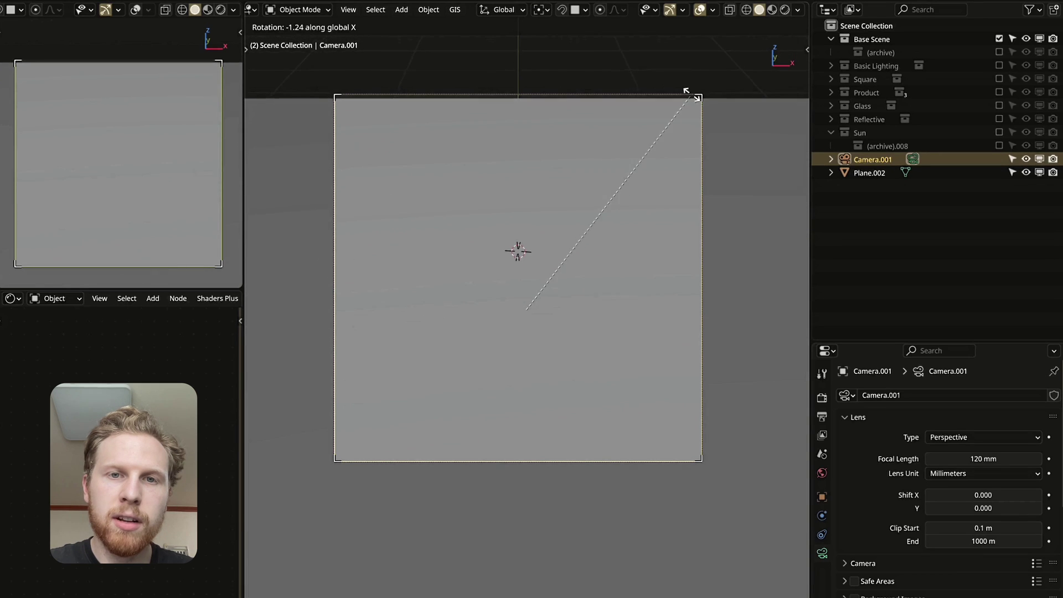
click(641, 84)
click(584, 221)
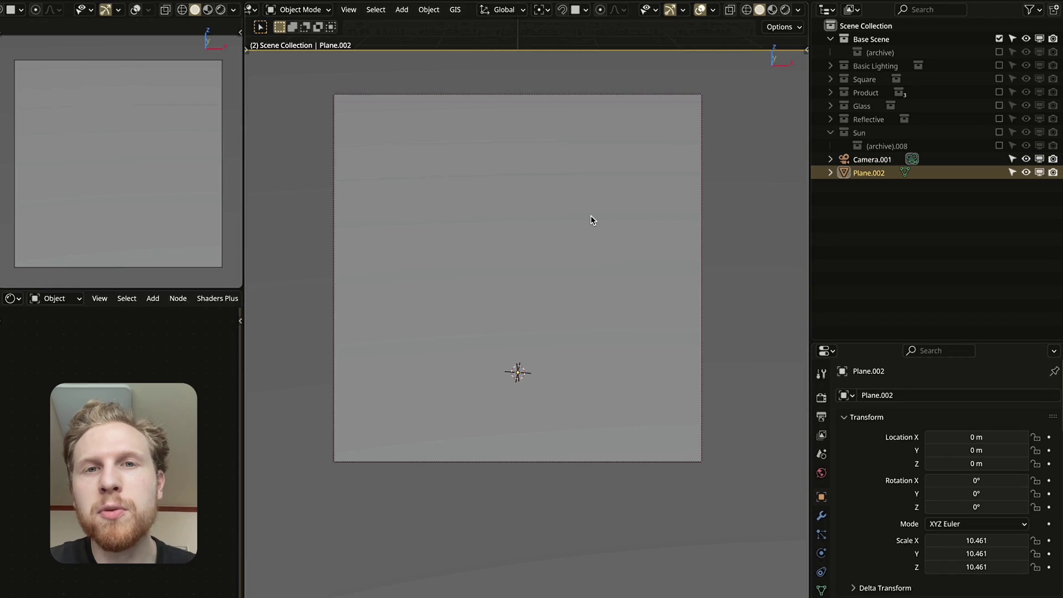
Add a UV sphere at the origin and scale it down to fit inside the camera frame
key(shift+a)
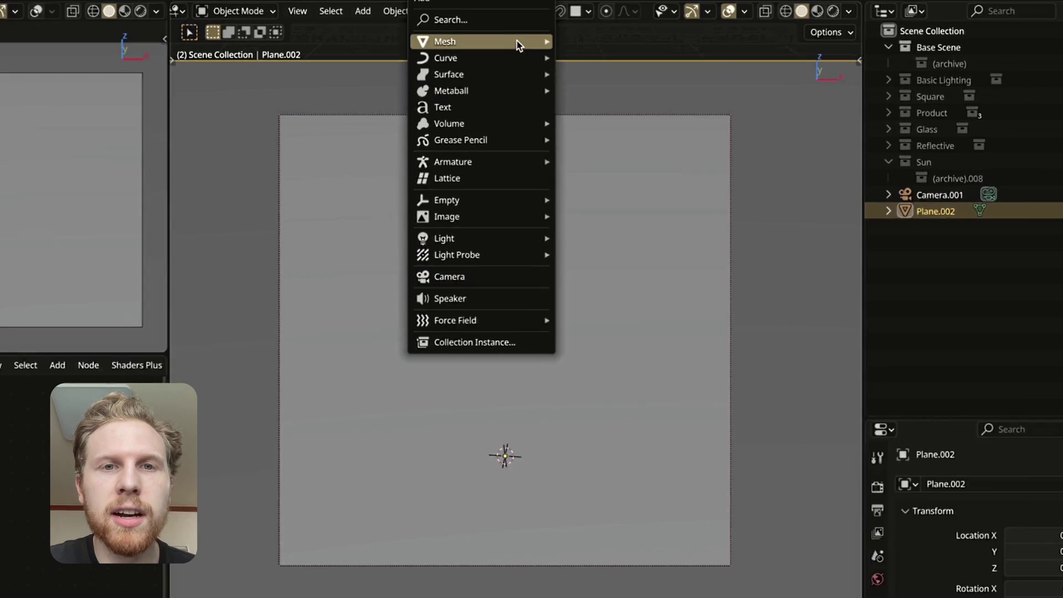
mouse_move(468, 34)
click(641, 98)
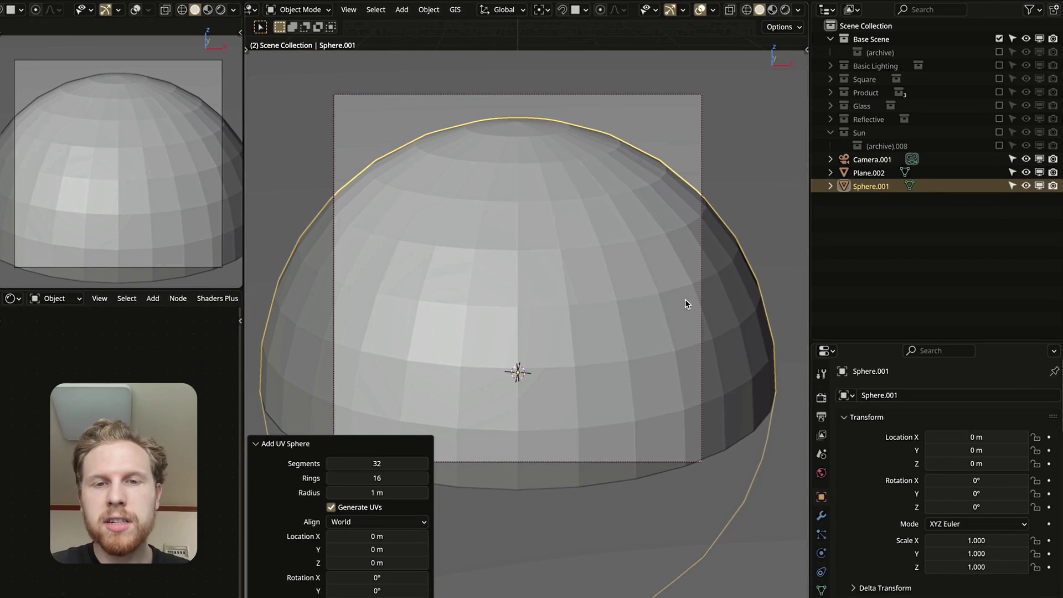
key(s)
click(546, 360)
Resize the sphere to about 0.246 and raise it to about 0.246 m on Z so it rests on the floor
key(g)
key(z)
click(570, 311)
key(s)
key(Return)
key(g)
key(z)
key(Return)
key(g)
key(z)
key(Return)
Apply Shade Smooth to the sphere and deselect everything
key(F3)
text(smooth)
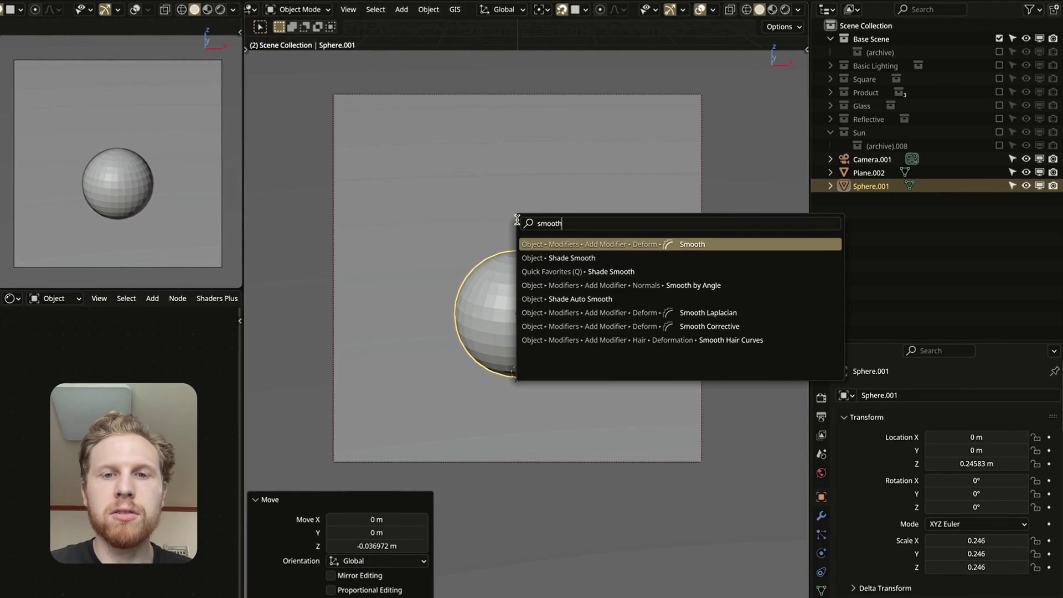
key(Down)
key(Return)
key(alt+a)
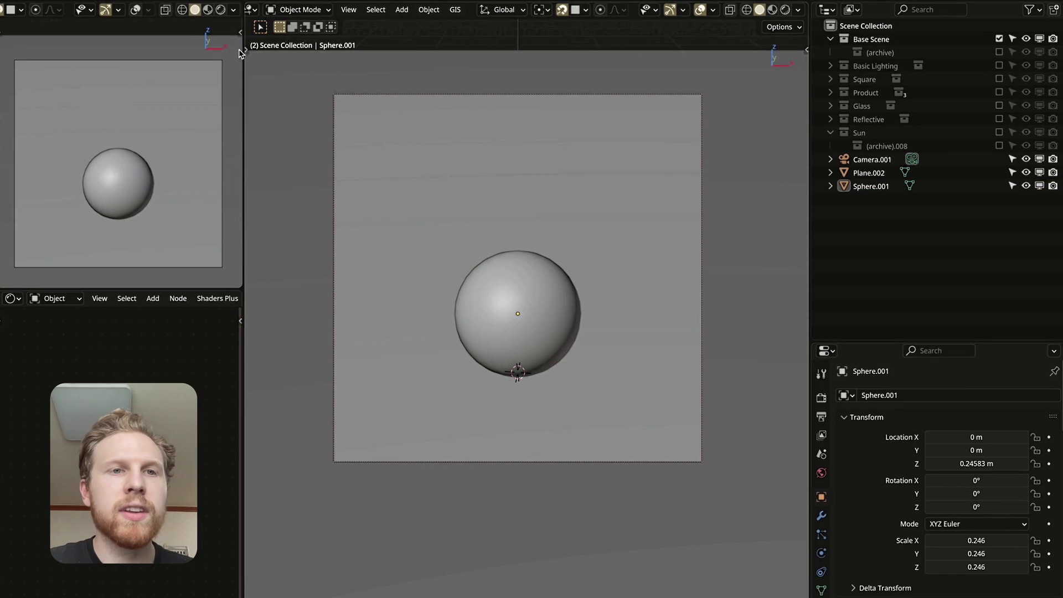
Set both viewports to rendered shading and add an area light above the sphere at about 0.89 m on Z
click(221, 13)
click(784, 13)
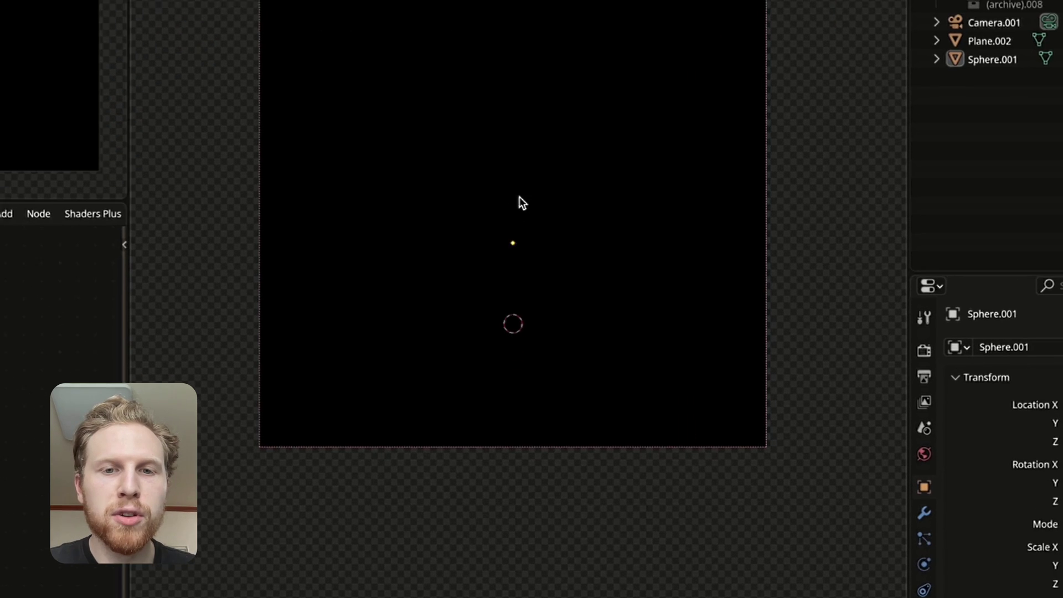
key(shift+a)
mouse_move(518, 285)
mouse_move(457, 416)
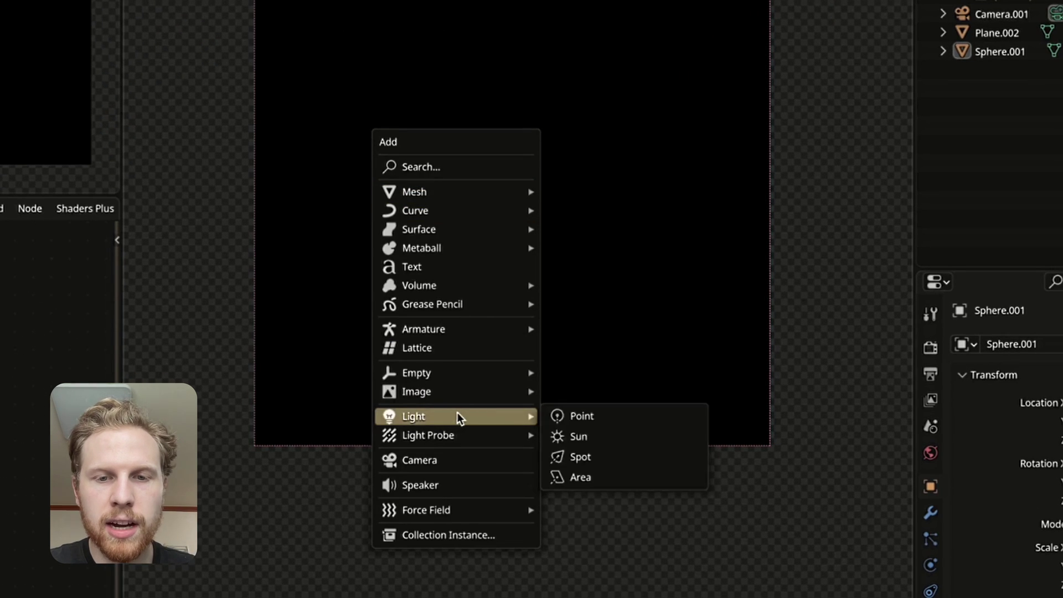
click(613, 477)
Set the transform pivot point to the 3D Cursor
click(542, 10)
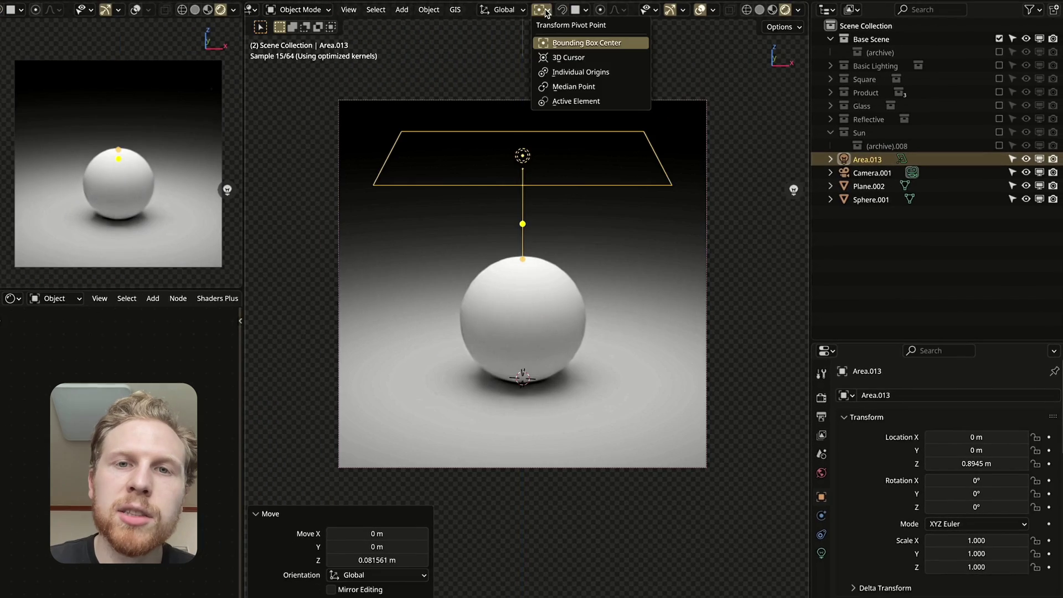
click(569, 58)
key(r)
key(r)
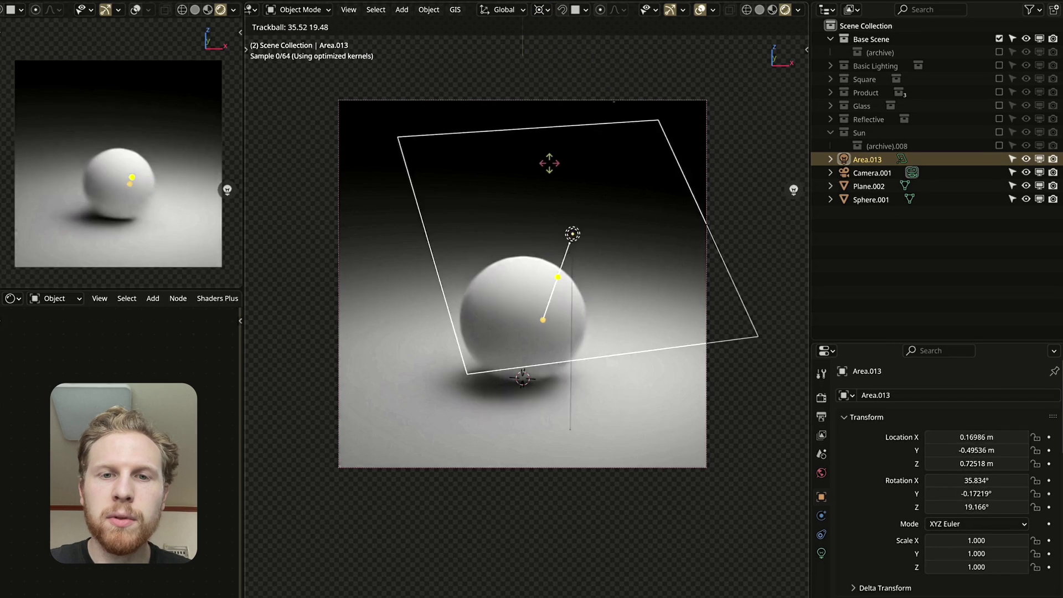
right_click(553, 197)
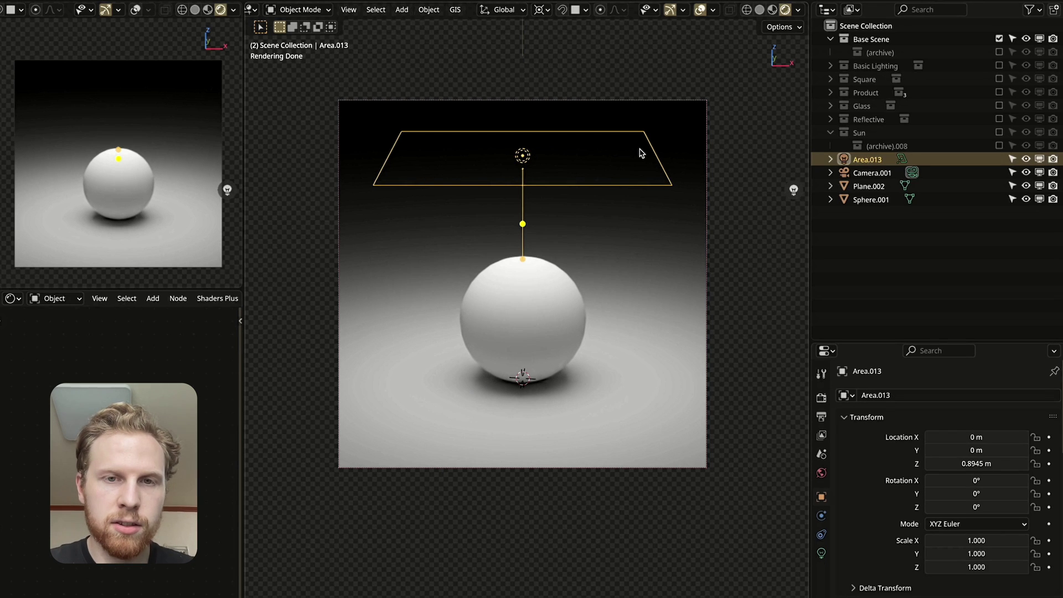
Rotate the area light around the 3D Cursor by about 40° on X and about 51° on Z
key(r)
key(x)
click(711, 327)
key(r)
key(z)
click(653, 177)
Move the area light horizontally out to the sphere's right side beyond the frame, and adjust its height along Z
key(g)
key(shift+z)
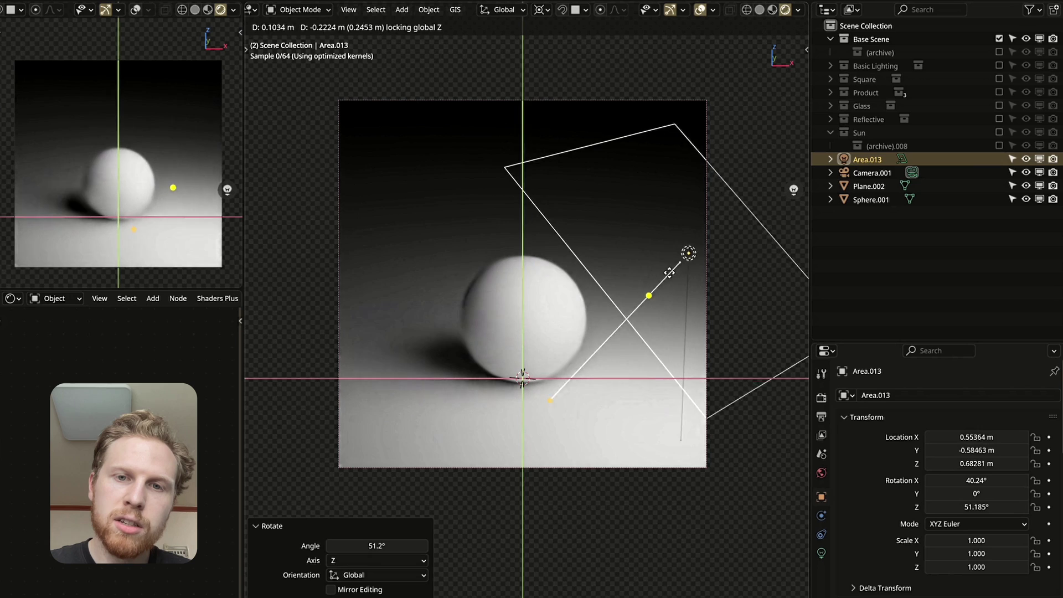
click(723, 344)
key(g)
key(z)
click(512, 321)
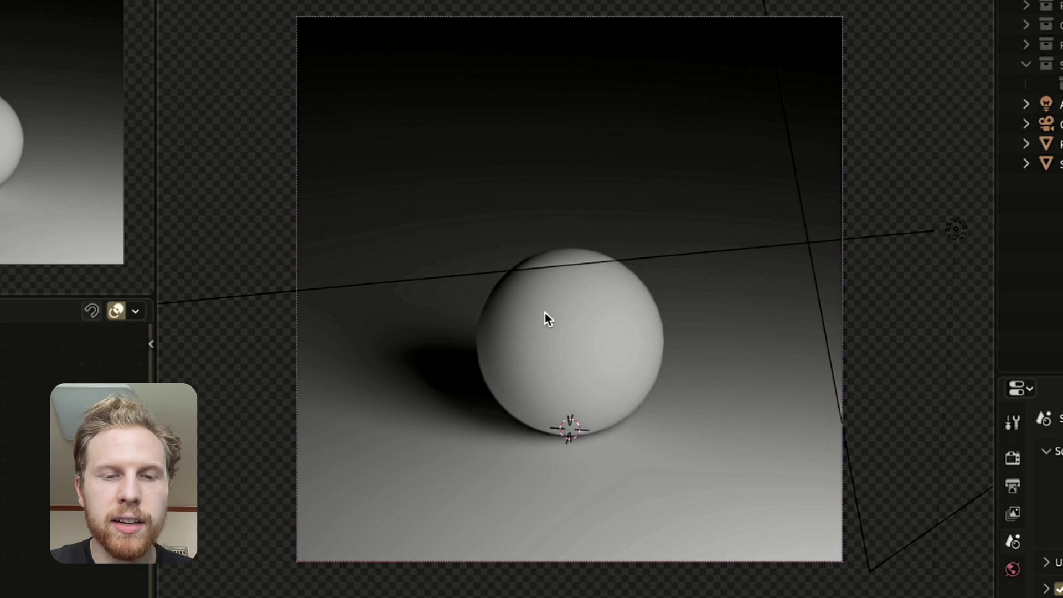
Add a second plane, raise it to about 0.17 m on Z and scale it to about 0.496
key(shift+a)
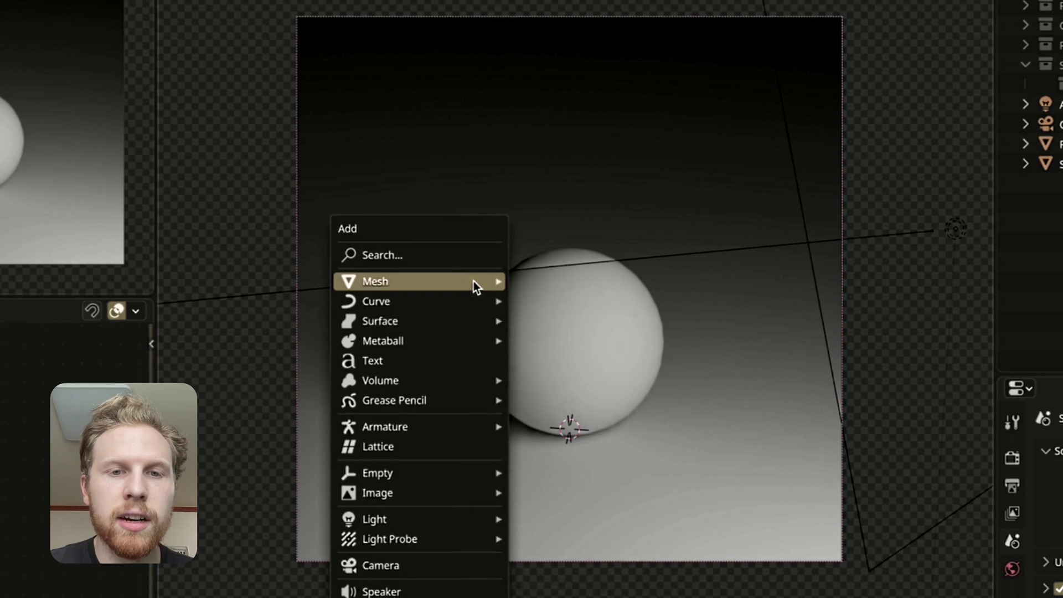
mouse_move(473, 280)
click(505, 283)
key(g)
key(z)
click(606, 350)
key(s)
click(635, 332)
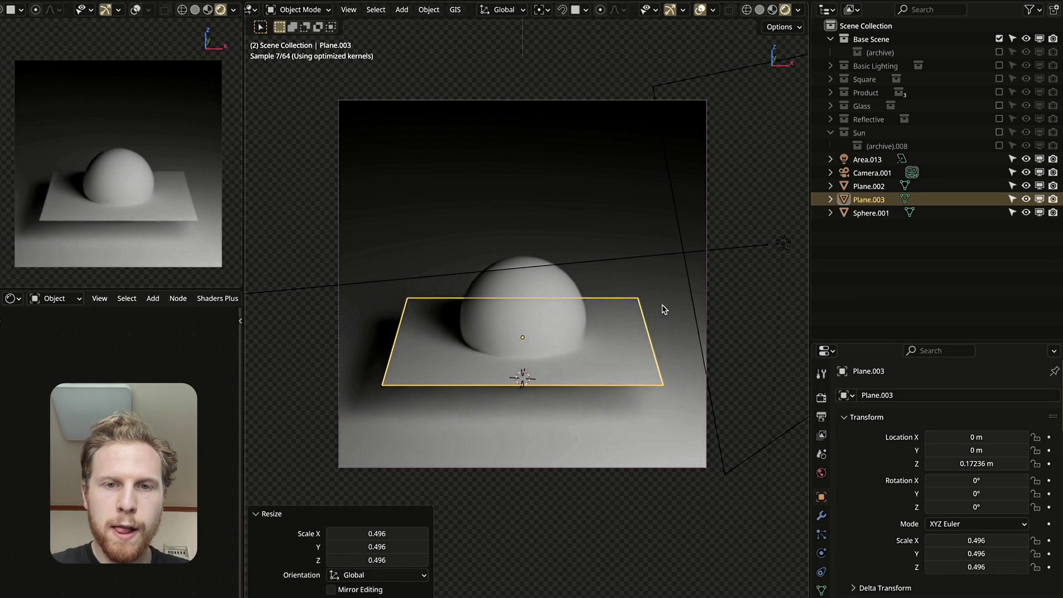
Stand the small plane upright, rotated about 94° on X and -39° on Z, and place it front-left of the sphere near X -0.36, Y -0.41 m
key(r)
key(x)
key(r)
key(z)
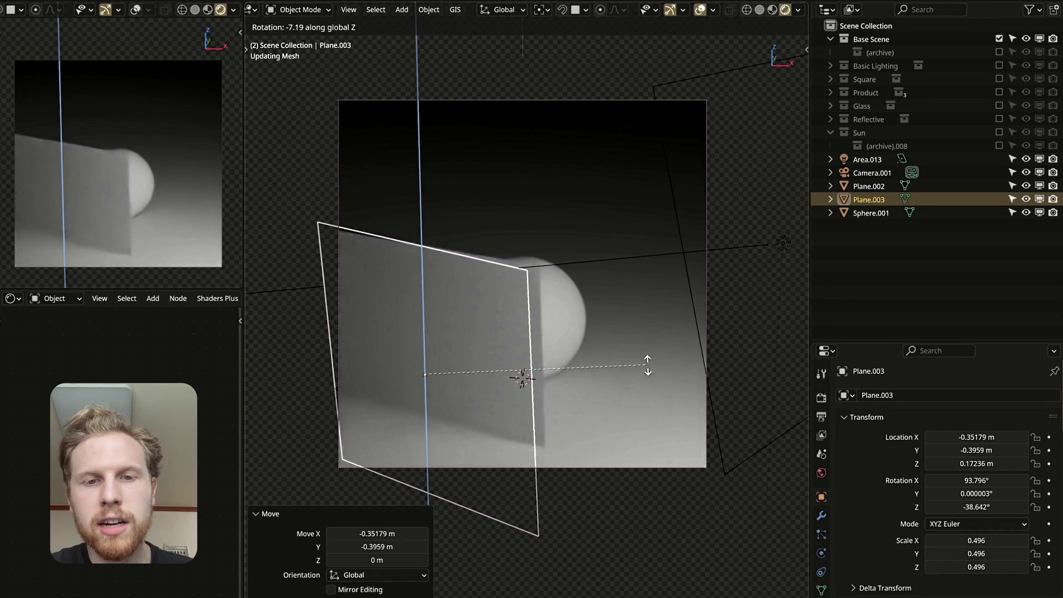
click(648, 368)
key(g)
key(shift+z)
click(639, 373)
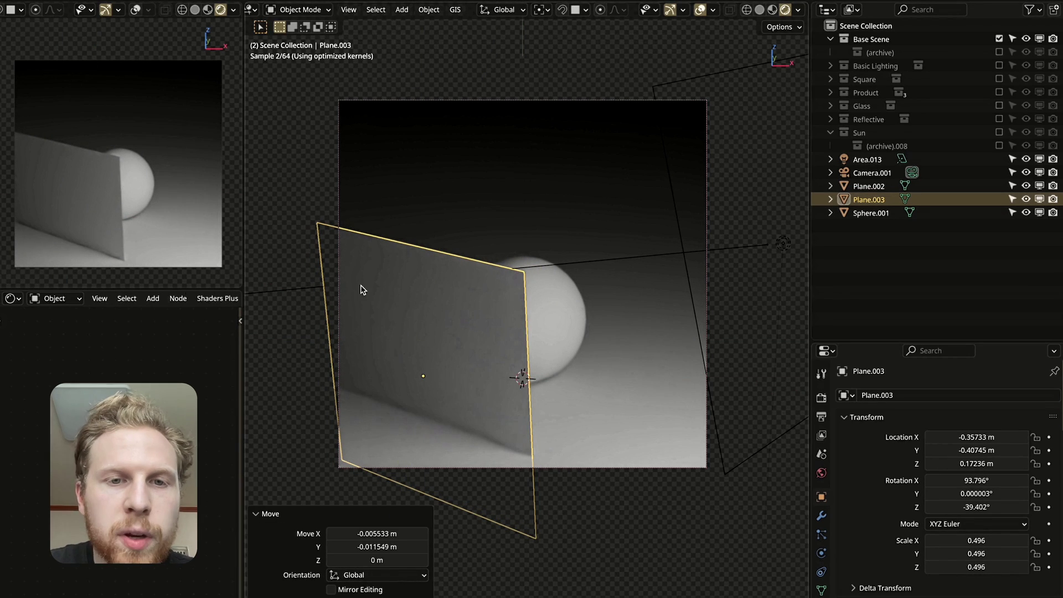
Turn off Camera ray visibility for the upright plane in its object visibility settings
click(821, 417)
click(823, 496)
scroll(854, 470, down, 9)
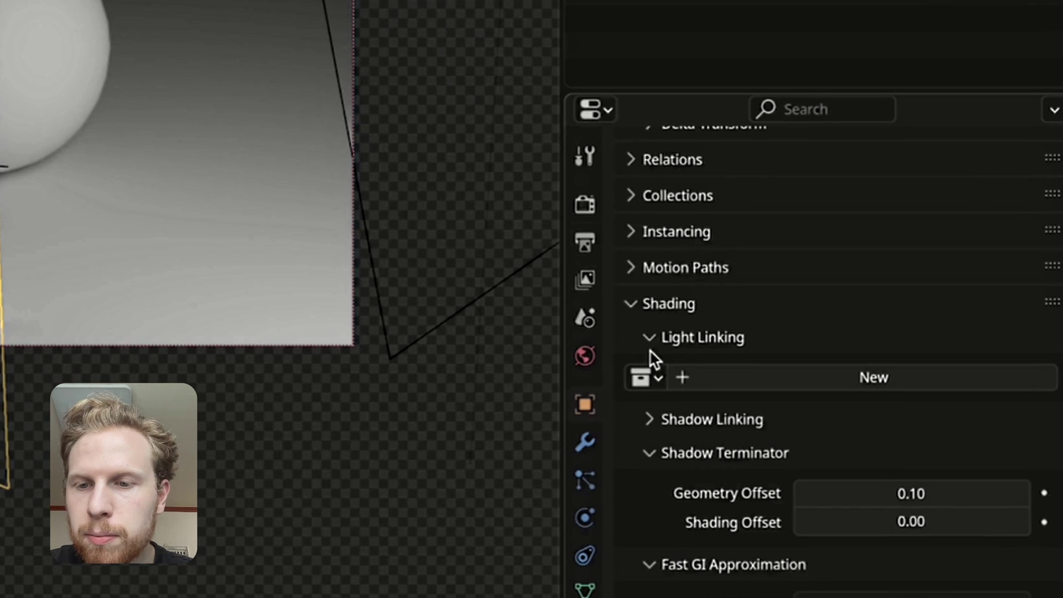
scroll(709, 277, down, 20)
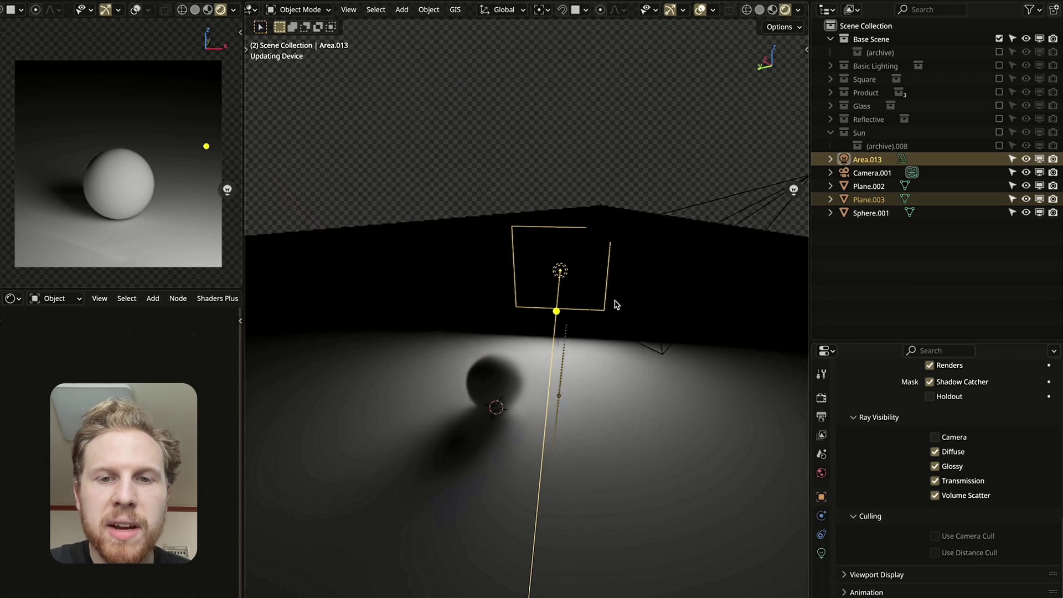
Rotate the upright reflector plane around Z to aim its bounced light at the sphere's shadow side
middle_drag(616, 304, 560, 348)
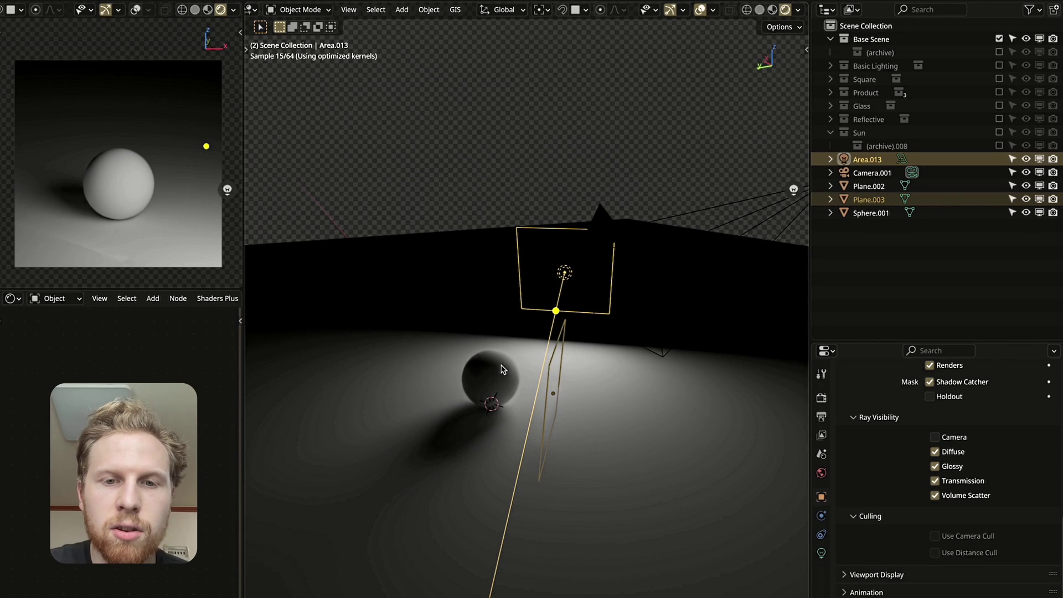
key(KP_0)
click(420, 375)
key(r)
key(z)
click(492, 283)
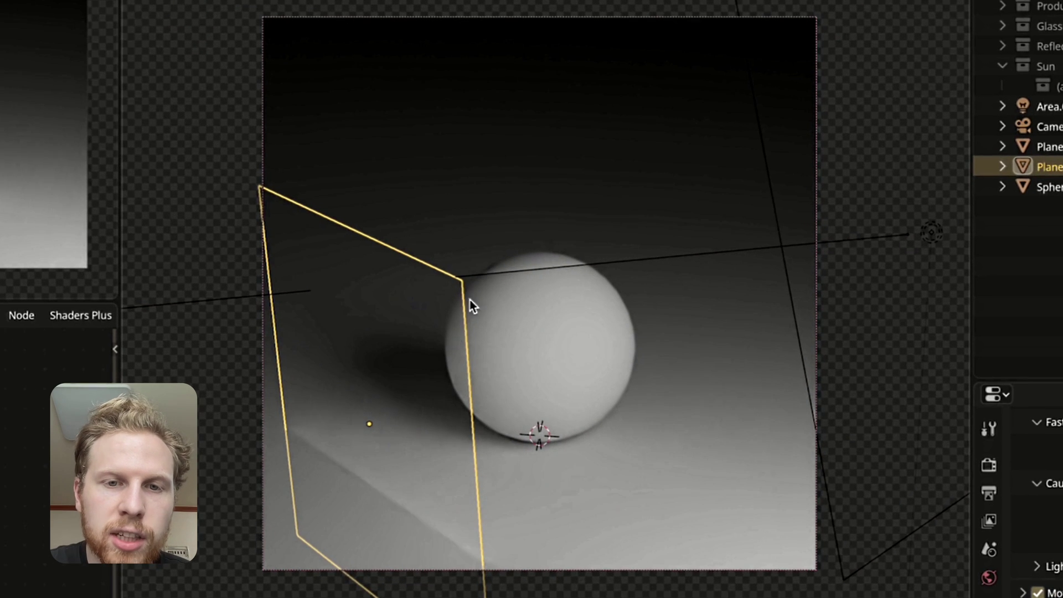
Hide and unhide the reflector plane to compare the shadow side, and adjust its height along Z
key(h)
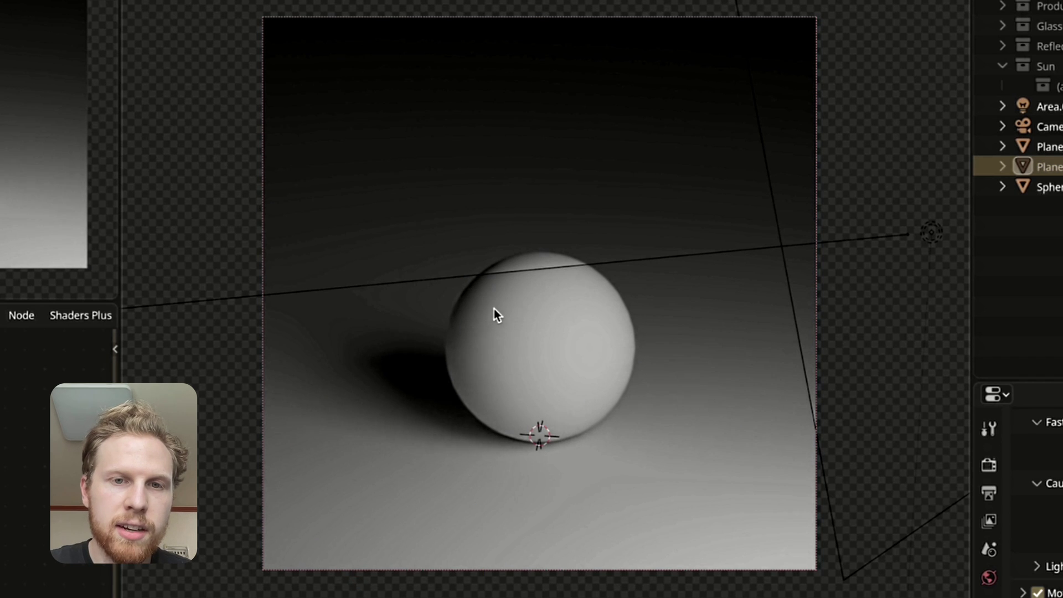
key(alt+h)
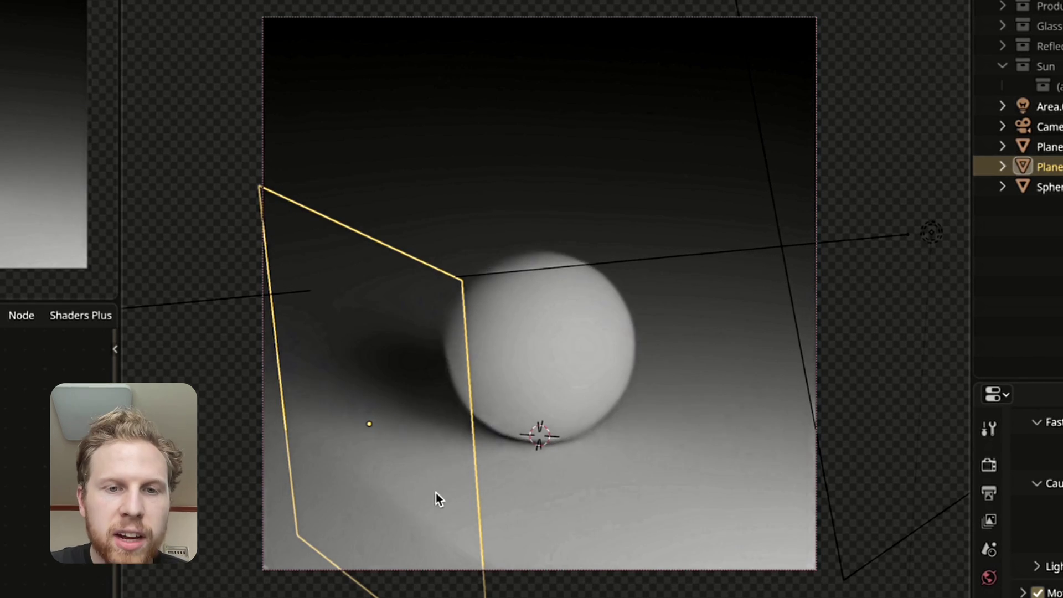
key(g)
key(z)
click(547, 433)
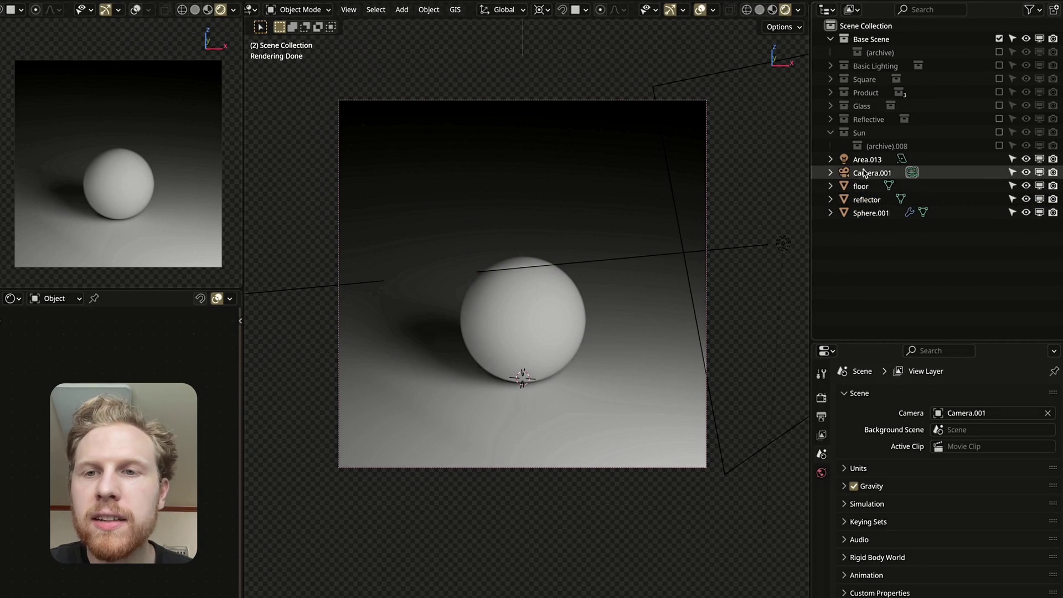
Add a second area light at the scene origin
key(shift+a)
click(617, 249)
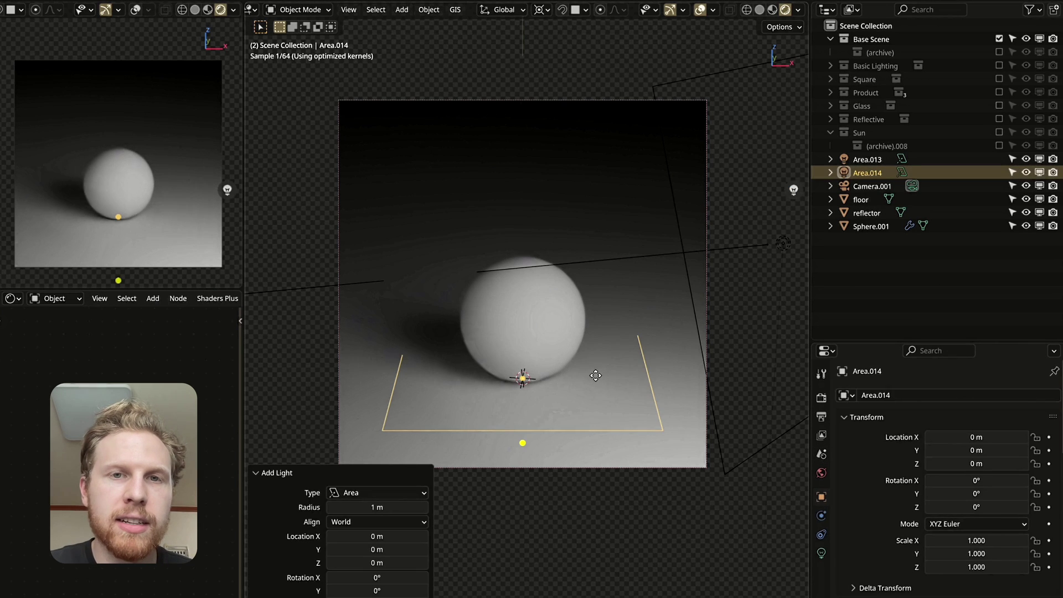
Raise the new area light about 1.1 m along Z above the sphere
key(g)
key(z)
click(595, 98)
Rotate the area light about -53° around X and 26° around Z to light the sphere from behind
key(r)
key(x)
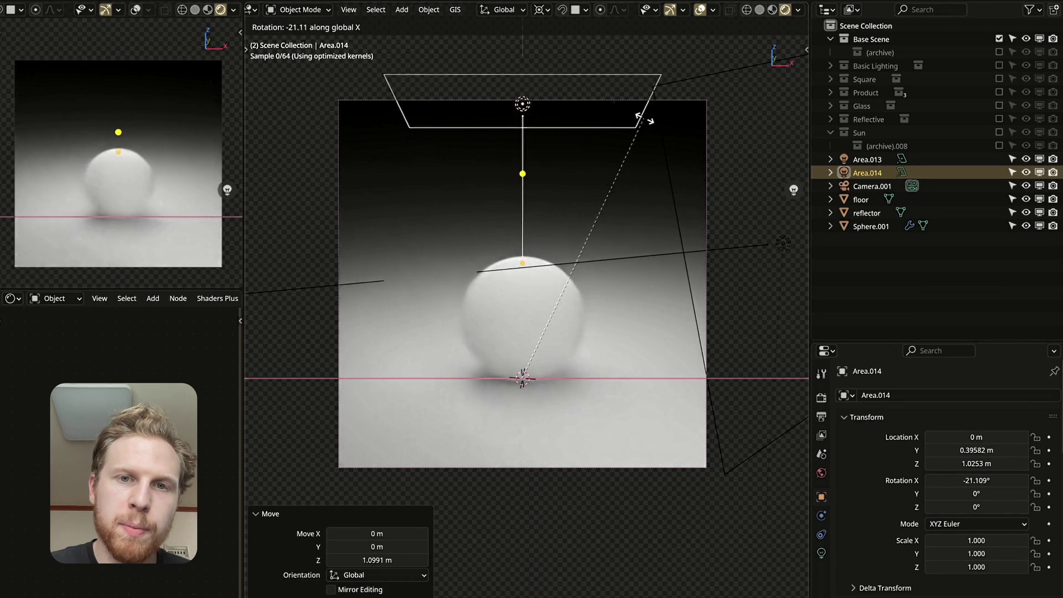
click(535, 144)
key(r)
key(z)
click(497, 271)
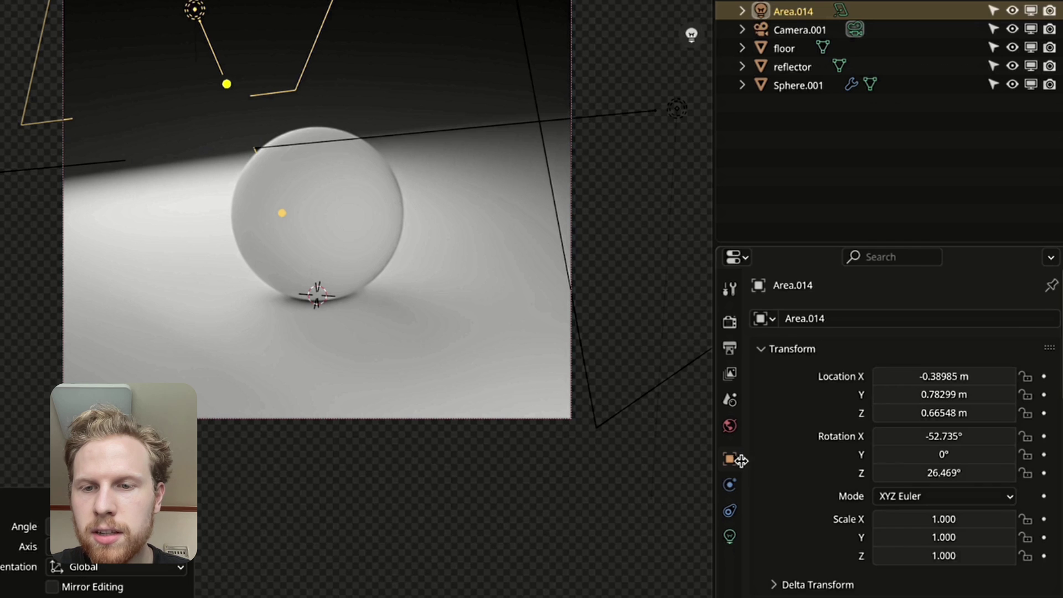
Create a light linking collection for the second area light, add the floor to it and exclude the floor from its light
scroll(811, 389, down, 10)
scroll(802, 361, up, 2)
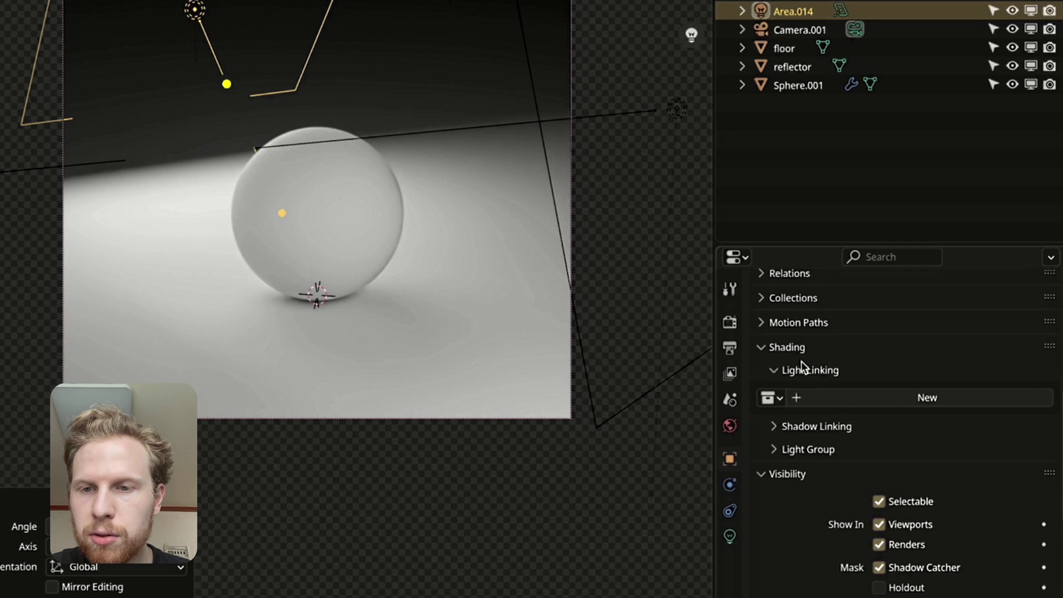
click(847, 400)
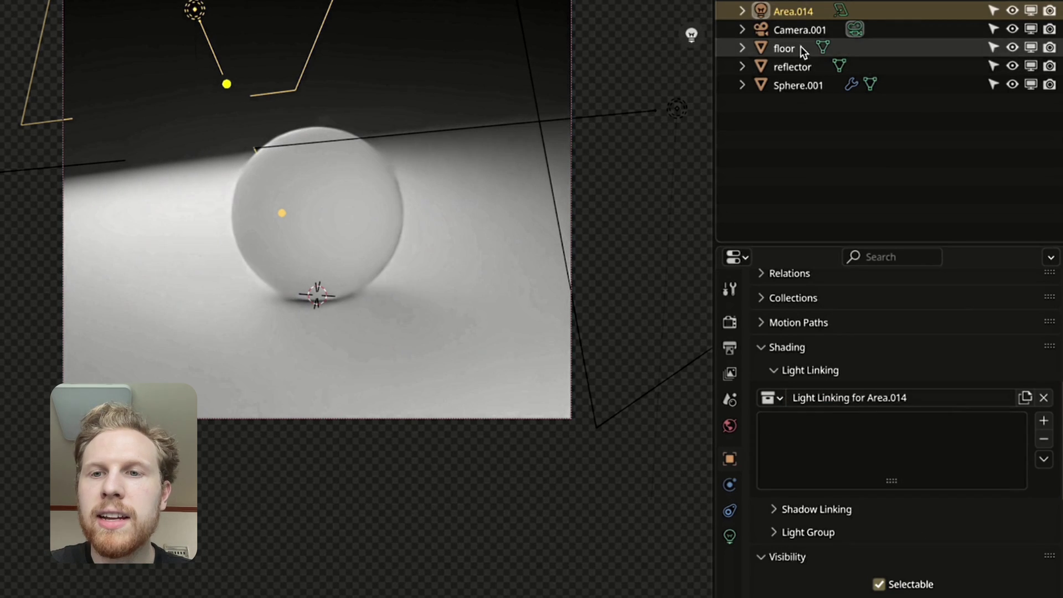
drag(800, 55, 836, 224)
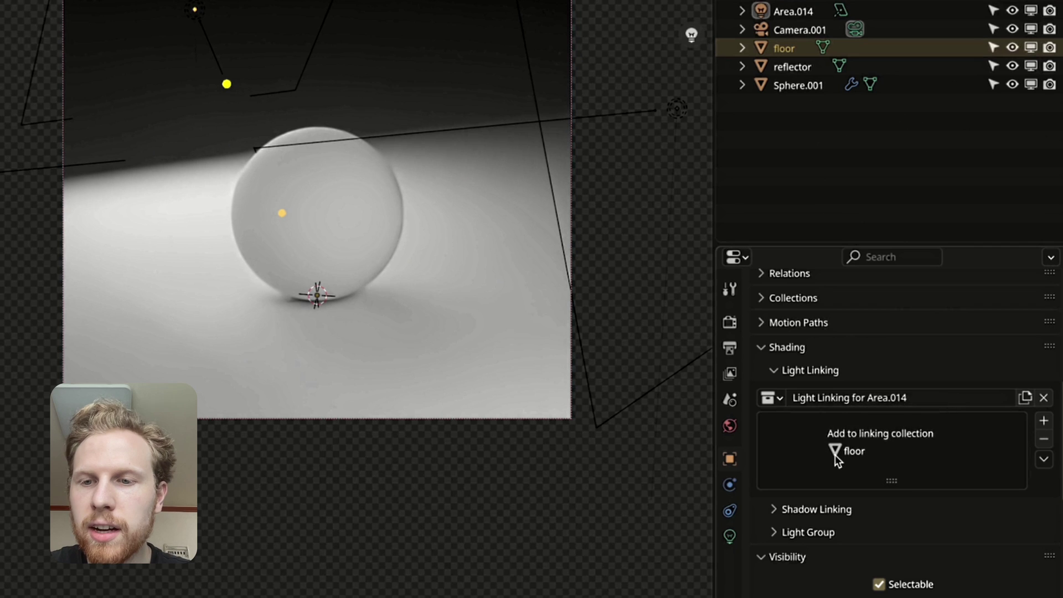
drag(834, 459, 838, 458)
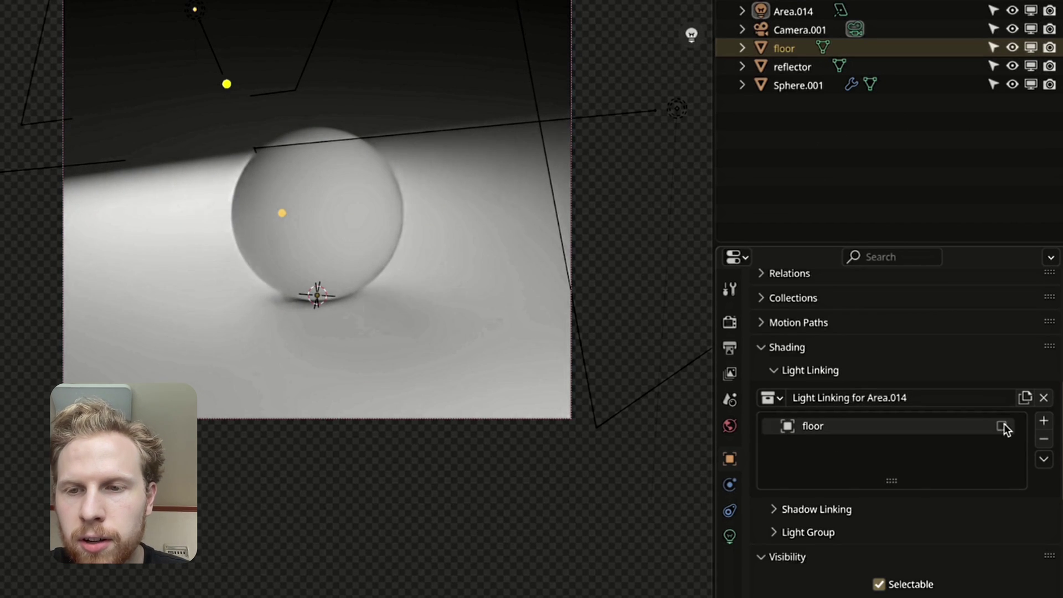
click(1004, 425)
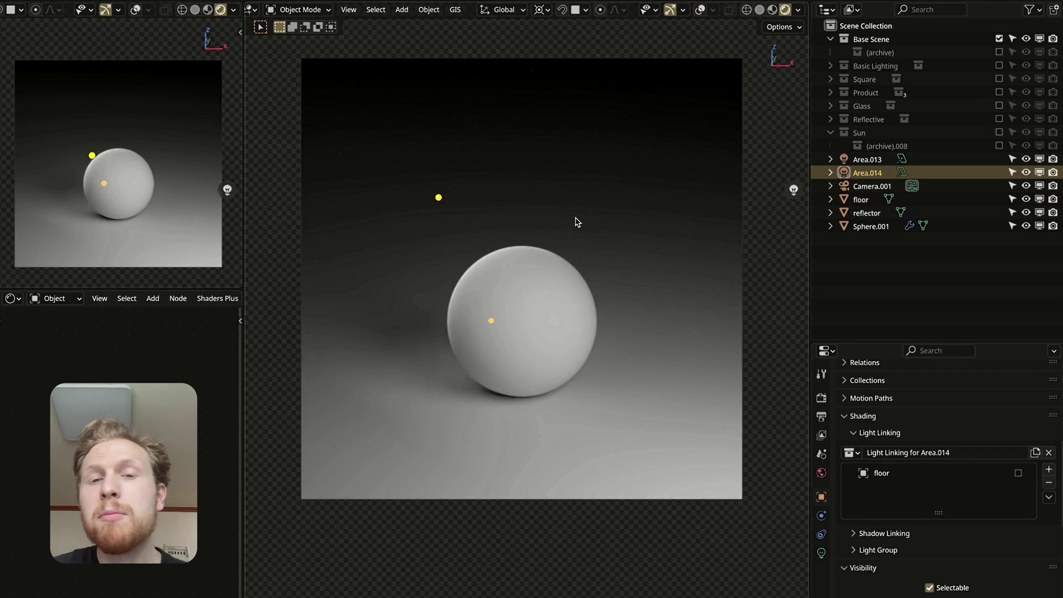
scroll(543, 242, up, 4)
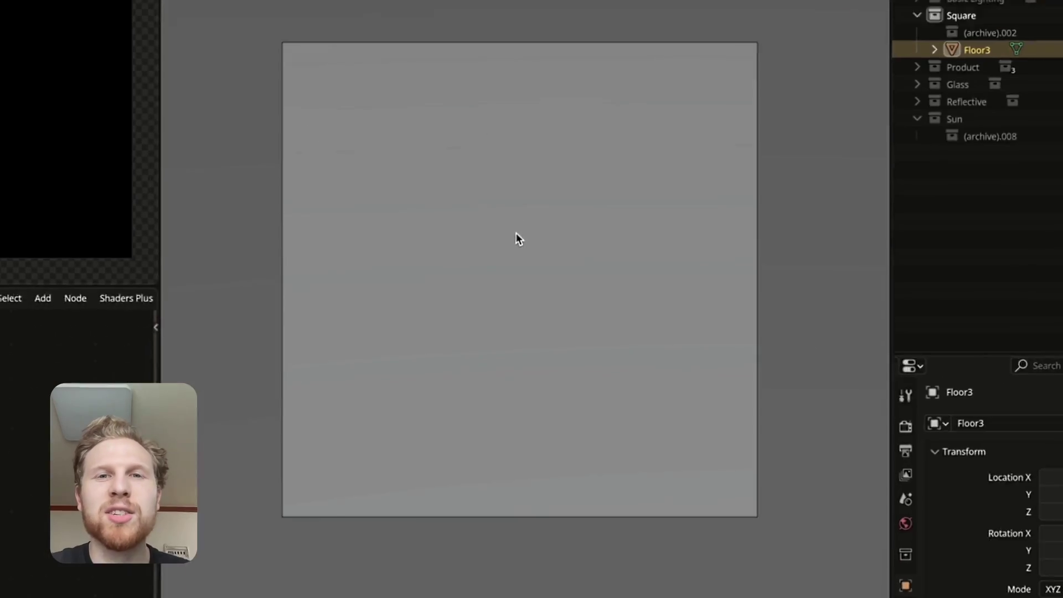
Add a cube scaled to about 0.273 and move it along Z to rest on the floor
key(shift+a)
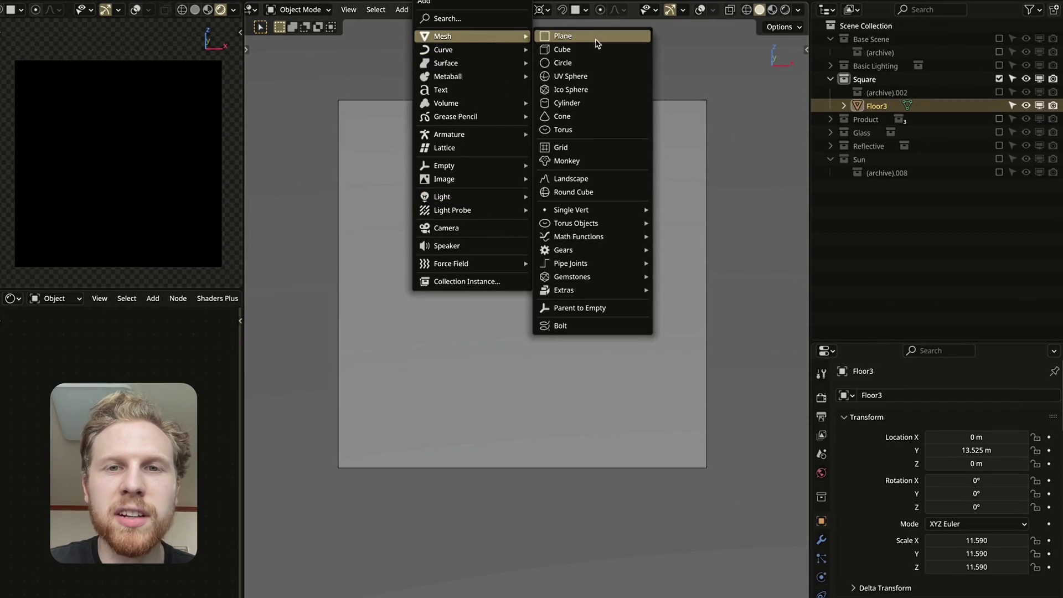
click(600, 47)
key(g)
key(z)
click(636, 380)
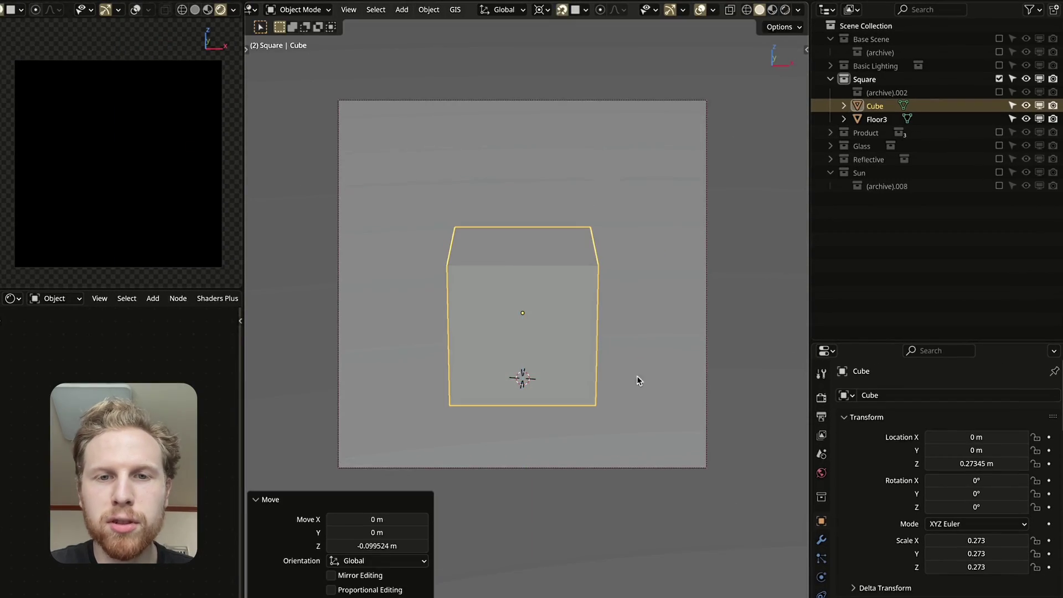
Rotate the cube 32.5° around Z and slide it back across the floor to about X 0.018 m, Y 0.324 m
key(r)
key(z)
click(684, 314)
key(g)
key(shift+z)
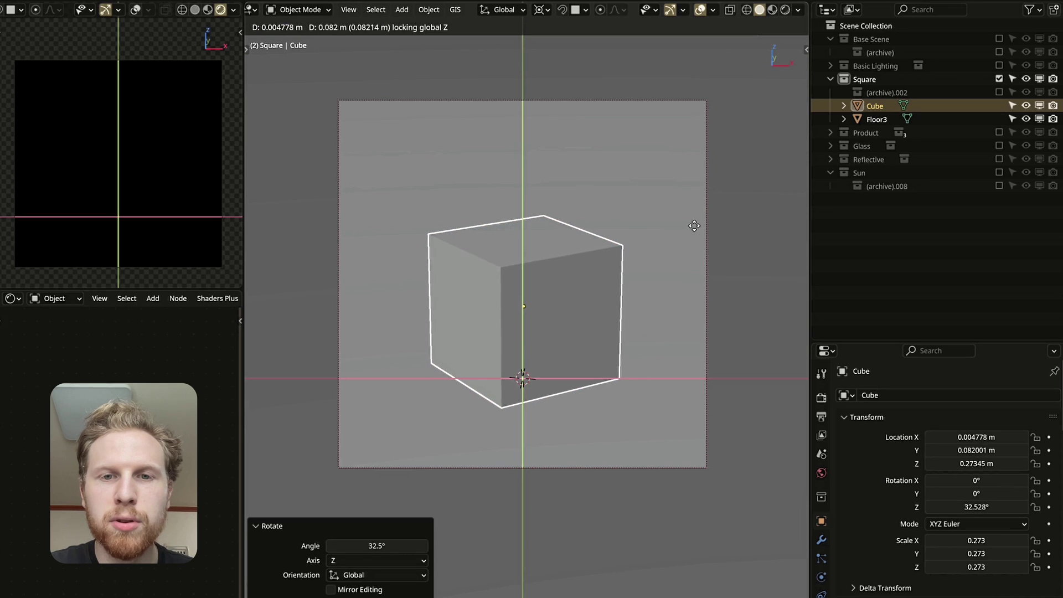
click(694, 226)
key(g)
key(shift+z)
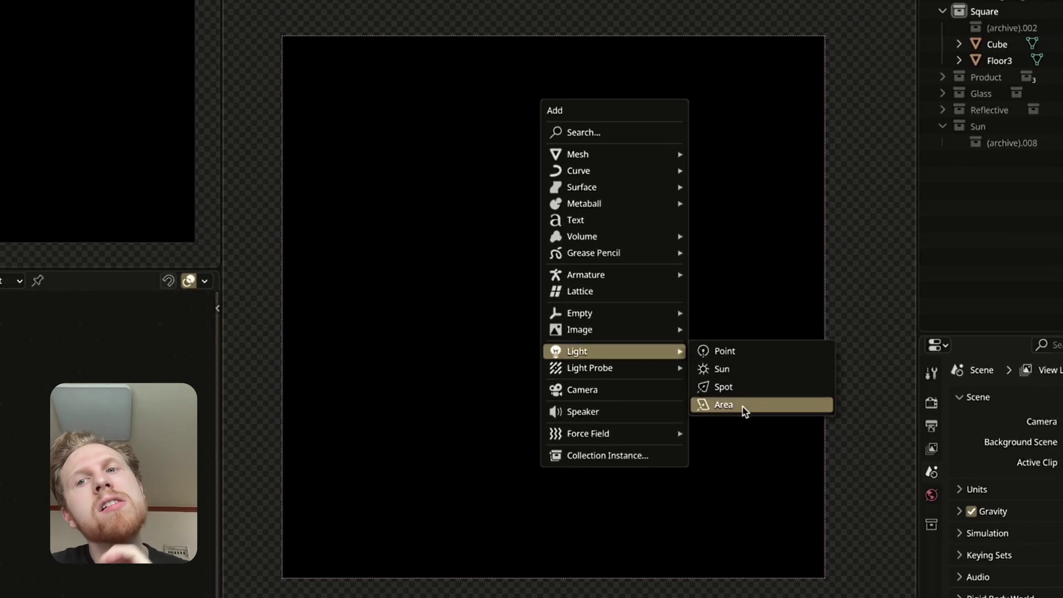
Add an area light, raise it above the cube and angle it about -30° around X and 19° around Z
click(744, 410)
key(g)
key(z)
click(570, 8)
key(r)
key(r)
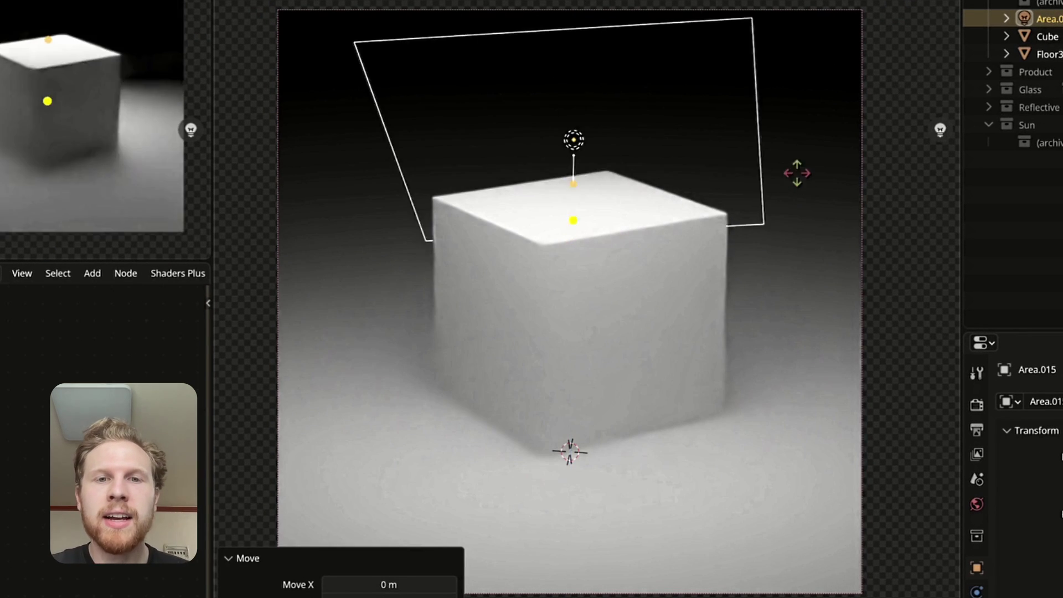
click(474, 171)
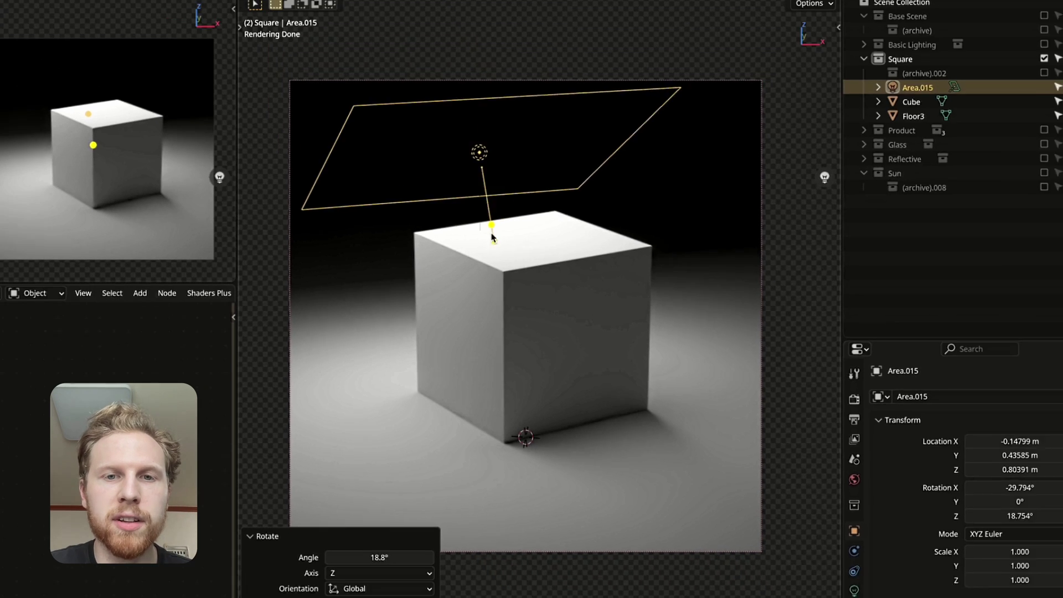
Give the cube a new material with Metallic 1.000 and Roughness 0.266
click(658, 236)
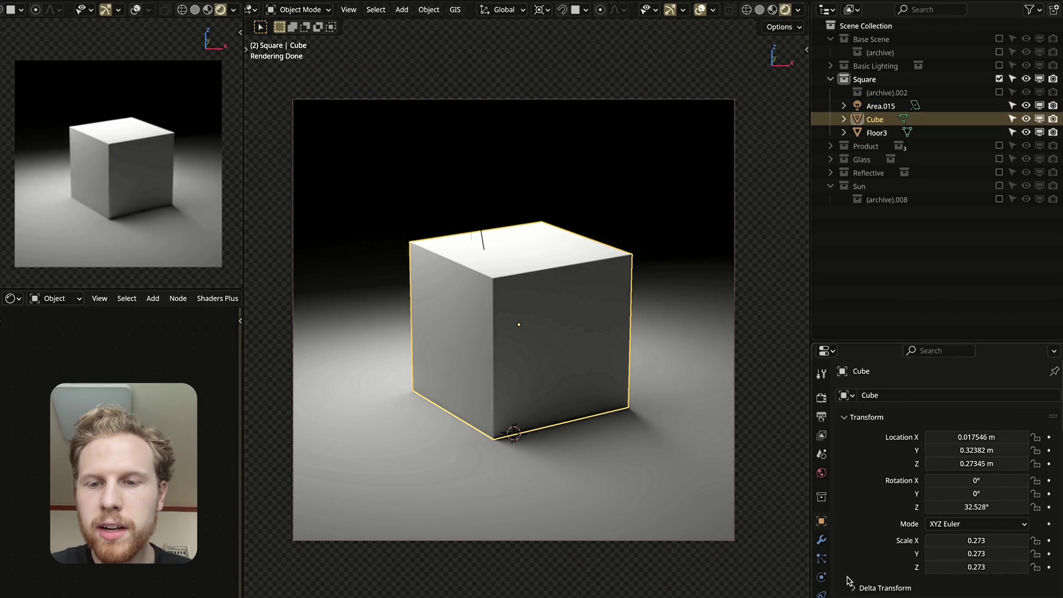
scroll(848, 581, down, 5)
click(821, 596)
click(937, 452)
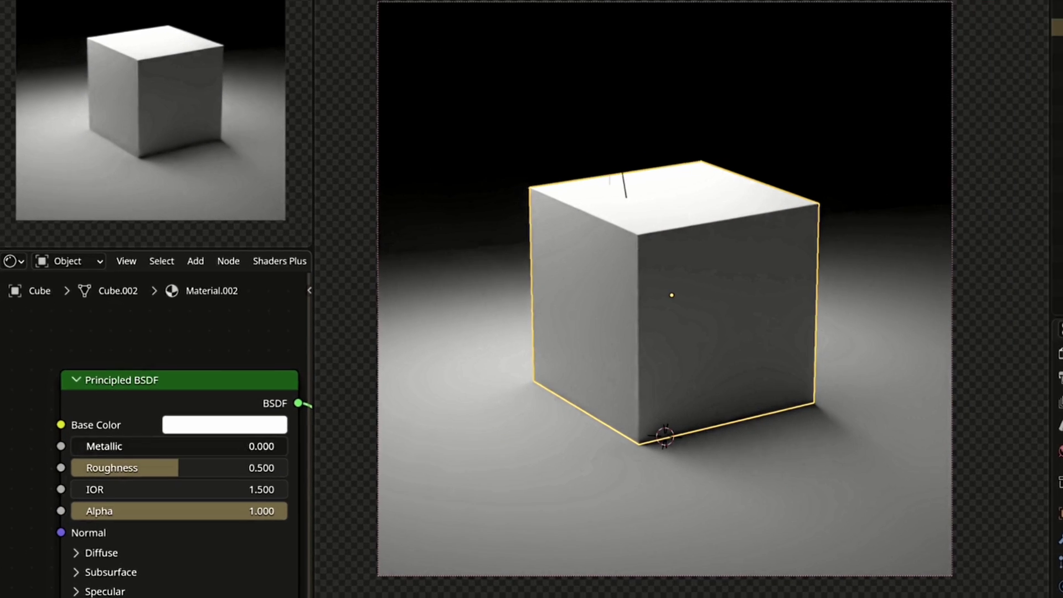
drag(110, 447, 275, 450)
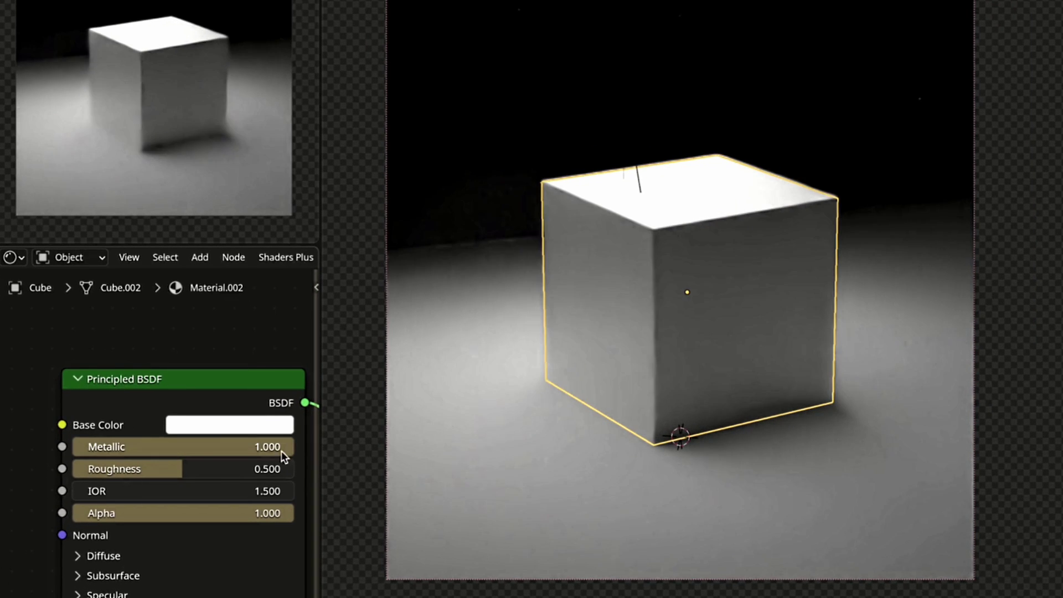
drag(202, 470, 134, 472)
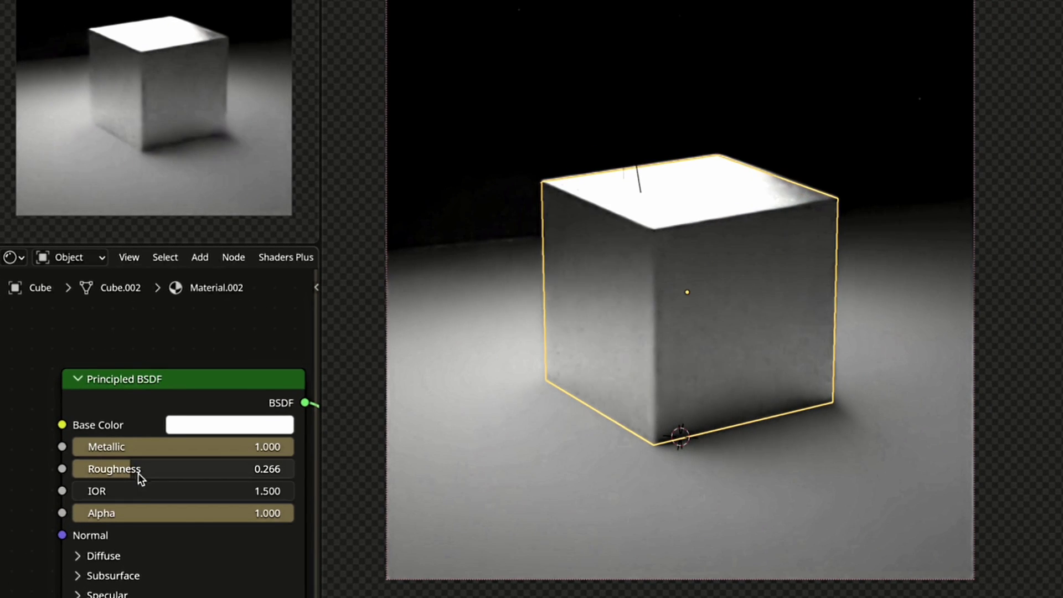
Add a Bevel node to the cube's material and connect its Normal output to the Principled BSDF's Normal input
middle_drag(45, 449, 107, 427)
scroll(108, 428, up, 3)
key(shift+a)
click(68, 388)
text(beve)
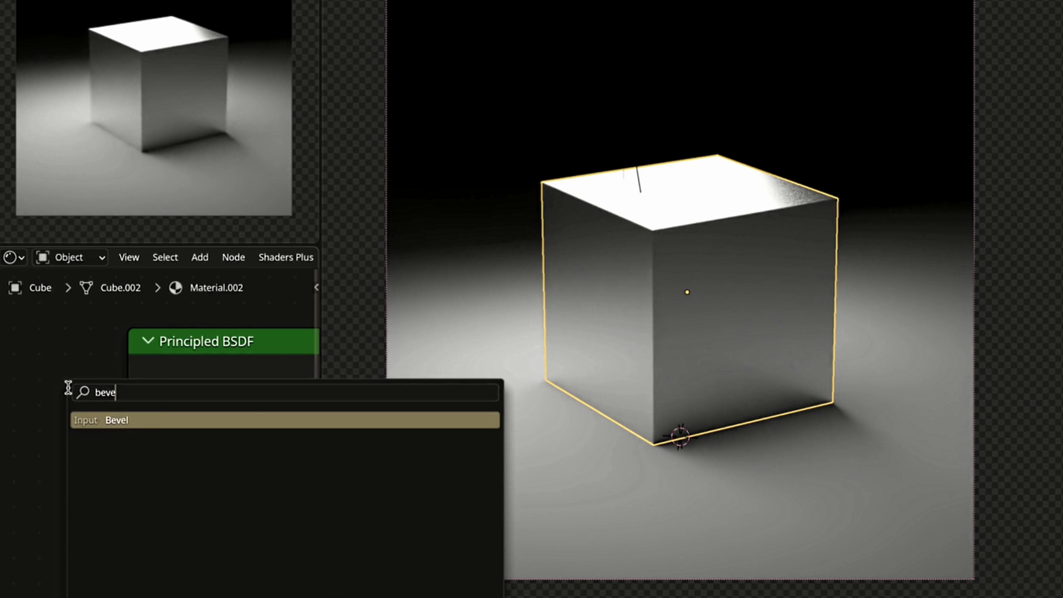
key(Return)
click(136, 460)
middle_drag(136, 460, 253, 359)
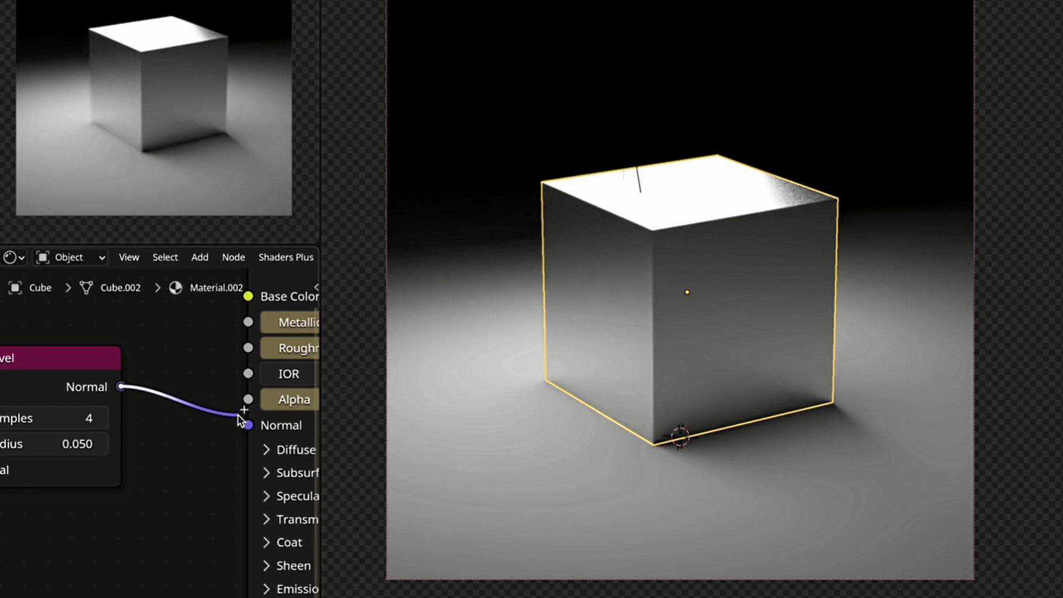
drag(238, 416, 248, 424)
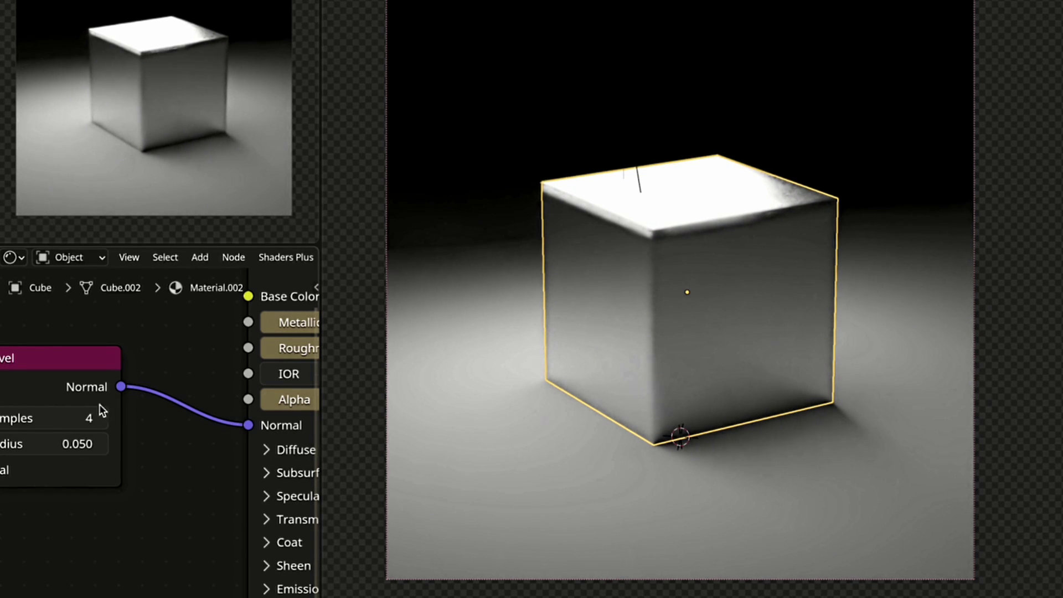
scroll(101, 410, up, 1)
middle_drag(97, 359, 230, 380)
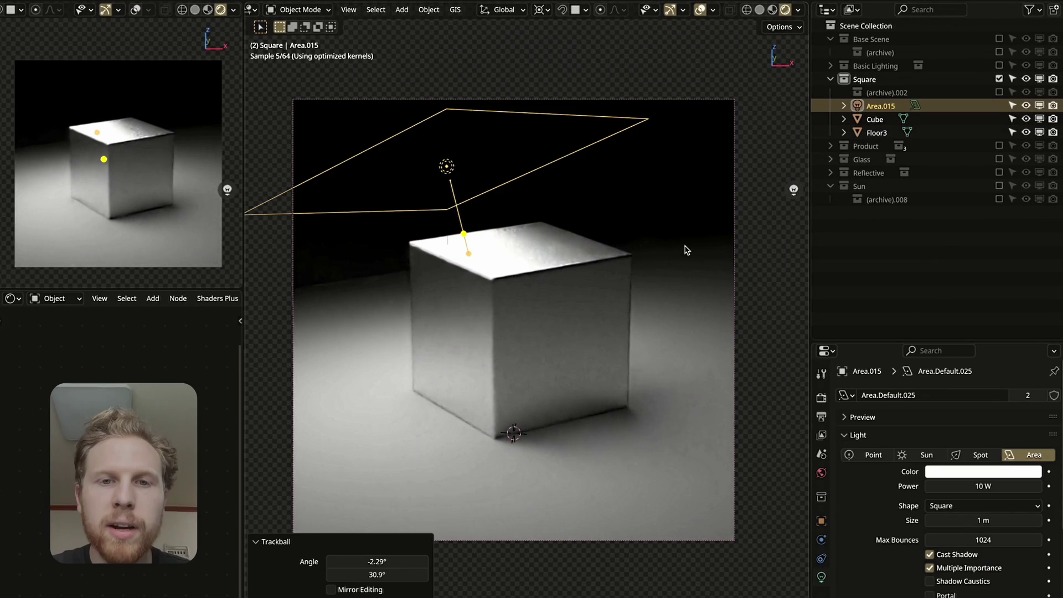
Rotate the area light 55.3° around Z to shift the highlights on the cube
key(r)
key(z)
click(446, 143)
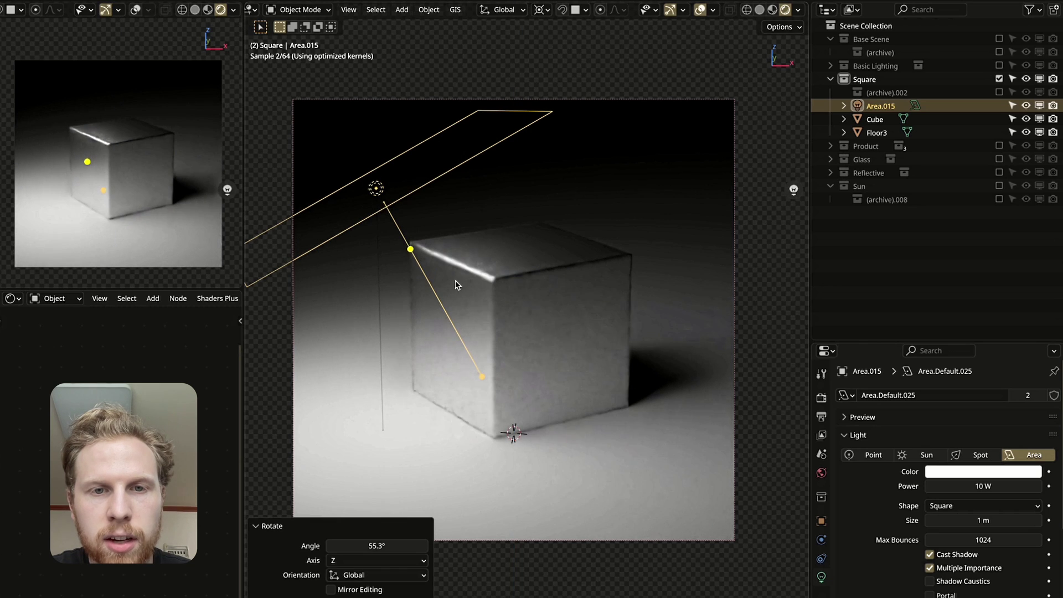
key(r)
key(z)
key(Escape)
Swing the area light -87.7° around Z, turn it further around Z and tilt it freely to light the cube's right-hand face
key(r)
key(z)
click(643, 412)
key(r)
key(z)
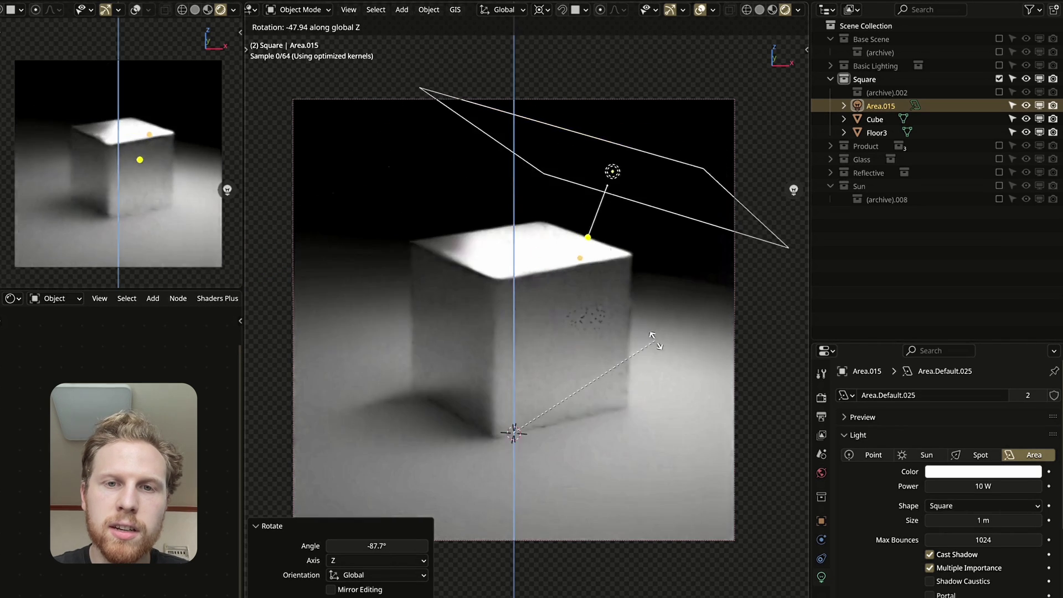
click(653, 335)
key(r)
key(r)
click(640, 245)
scroll(637, 276, up, 5)
scroll(561, 289, up, 8)
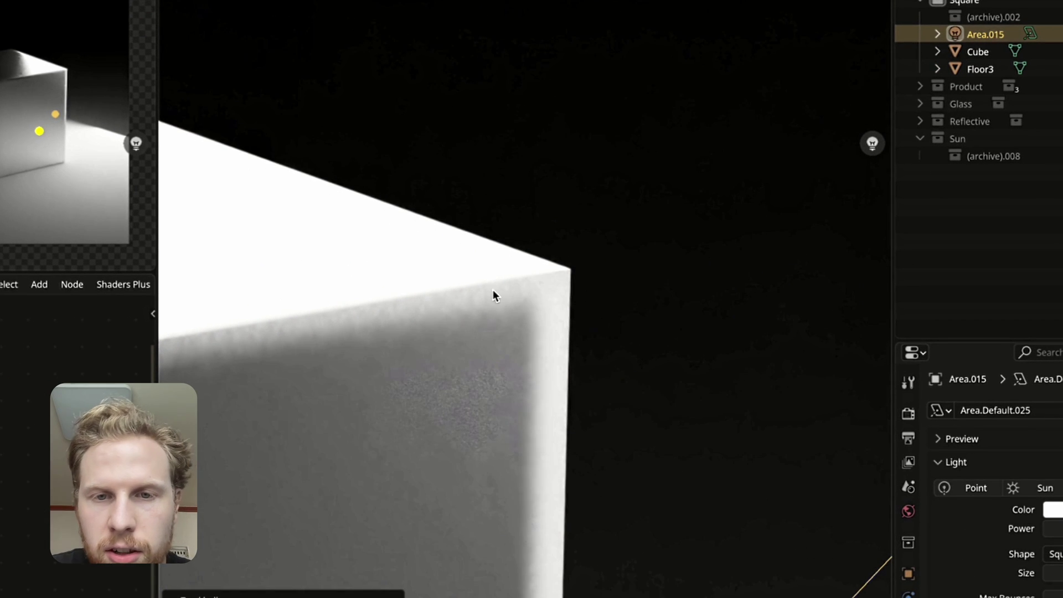
Disconnect and delete the Bevel node from the cube's material
click(642, 363)
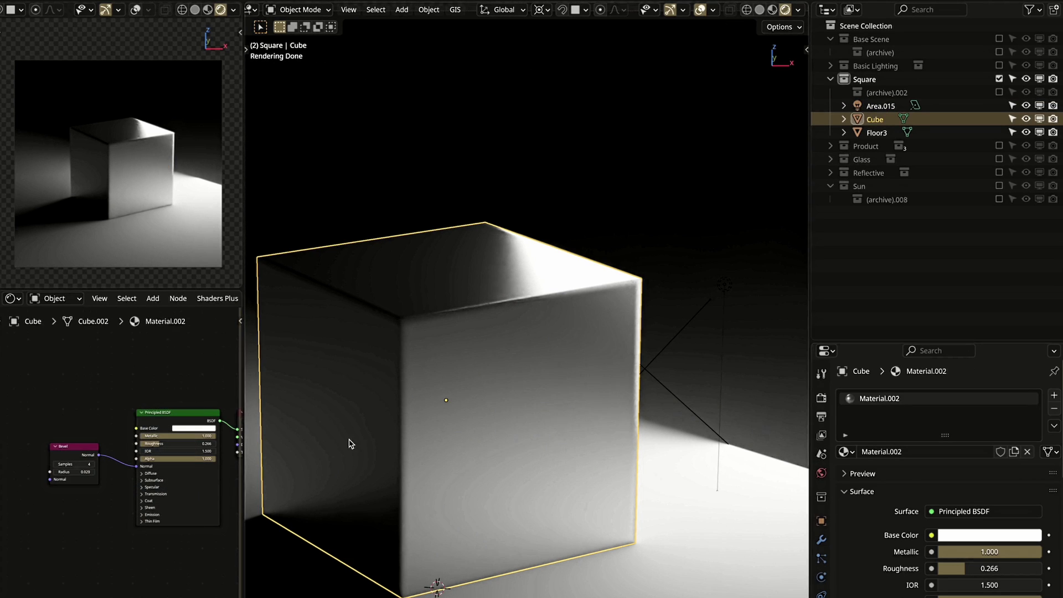
ctrl+right_drag(108, 393, 123, 521)
click(78, 454)
key(x)
Add a Bevel modifier to the cube with 5 segments and an amount of 0.03 m
click(820, 536)
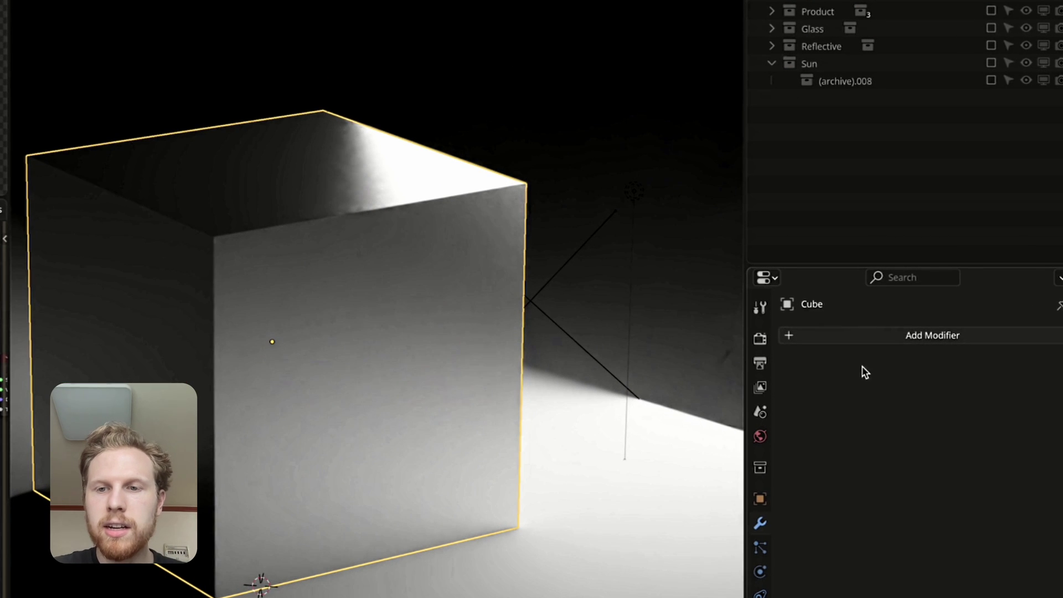
click(872, 335)
text(be)
key(Return)
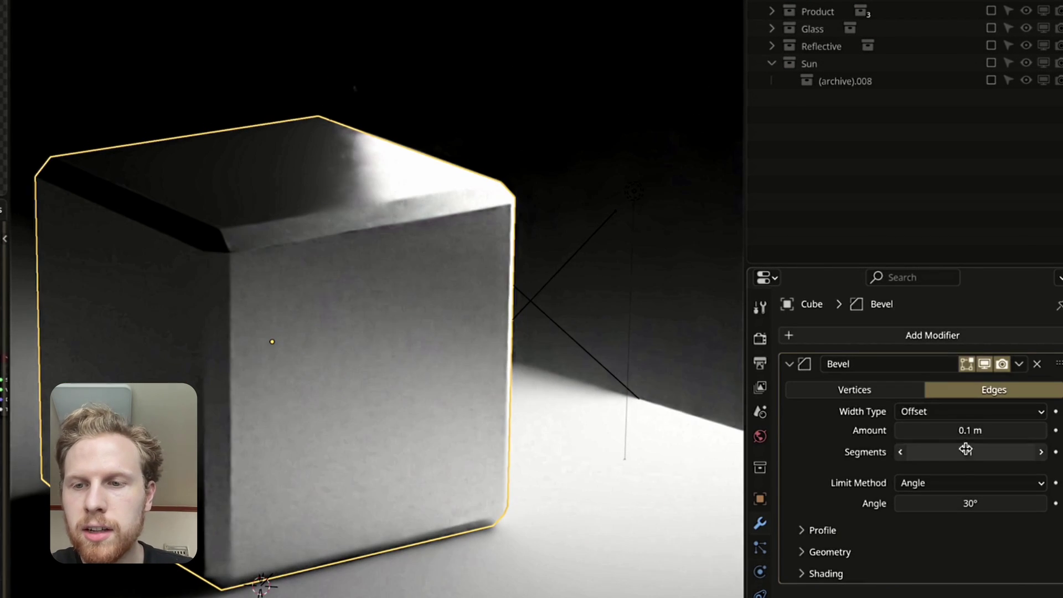
drag(961, 452, 964, 454)
click(965, 431)
text(.0)
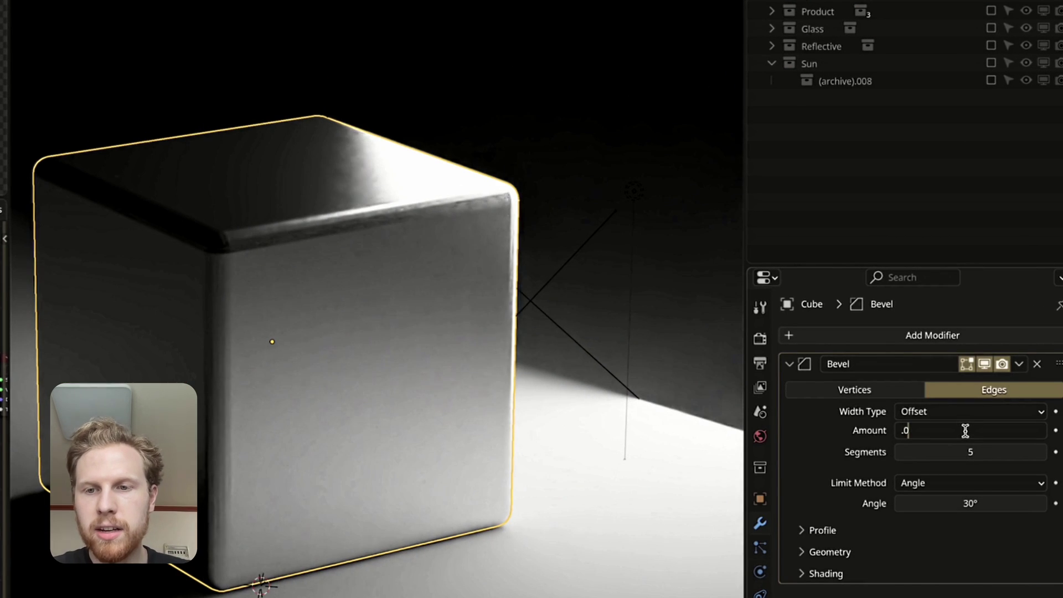
text(3)
key(Return)
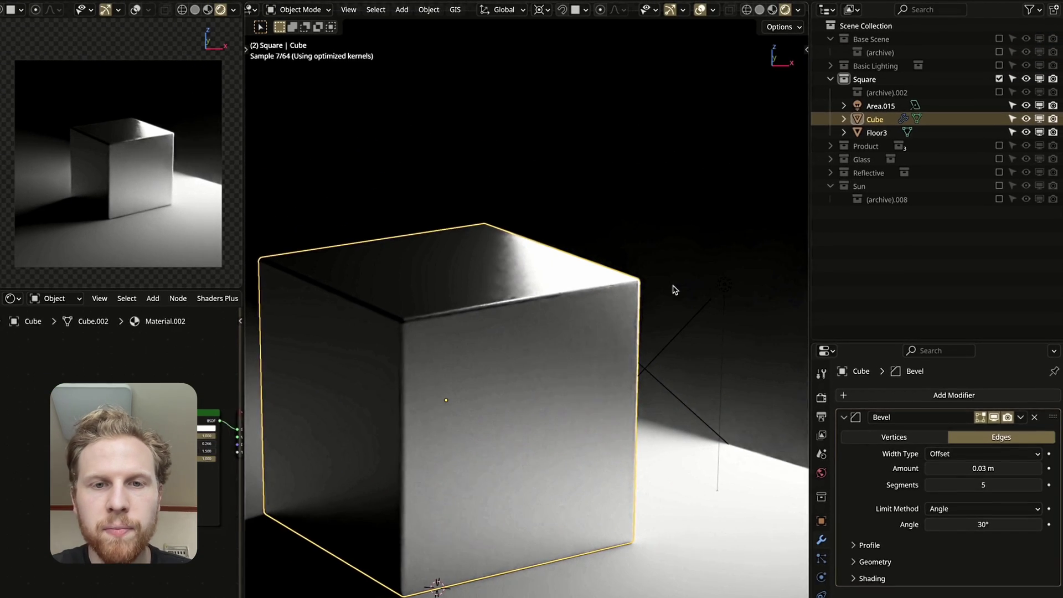
Return to the camera view and rotate the area light to brighten the cube's bevelled edges and top face
key(KP_0)
click(632, 385)
key(r)
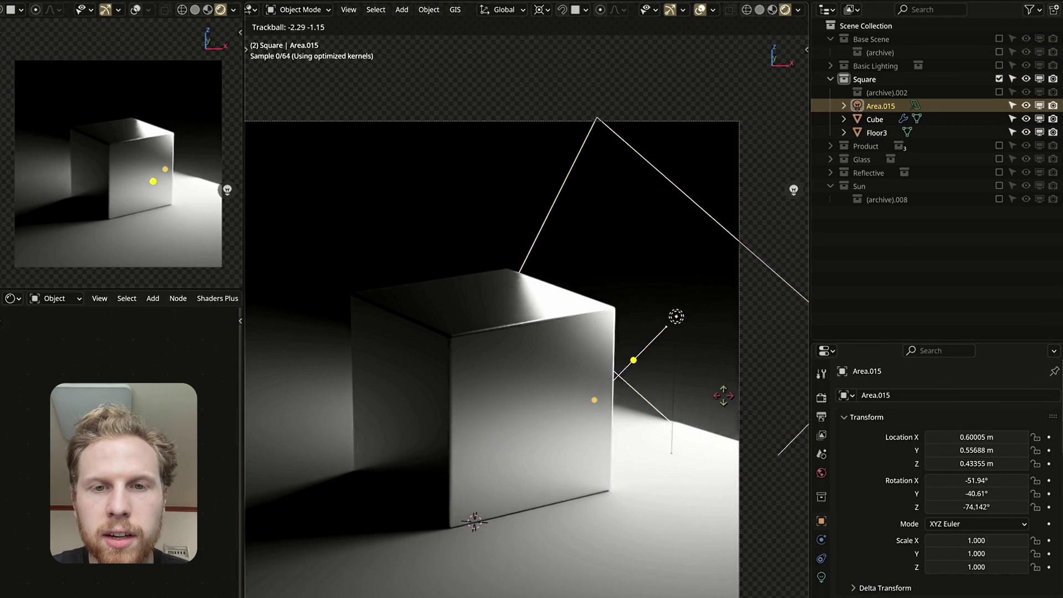
click(553, 274)
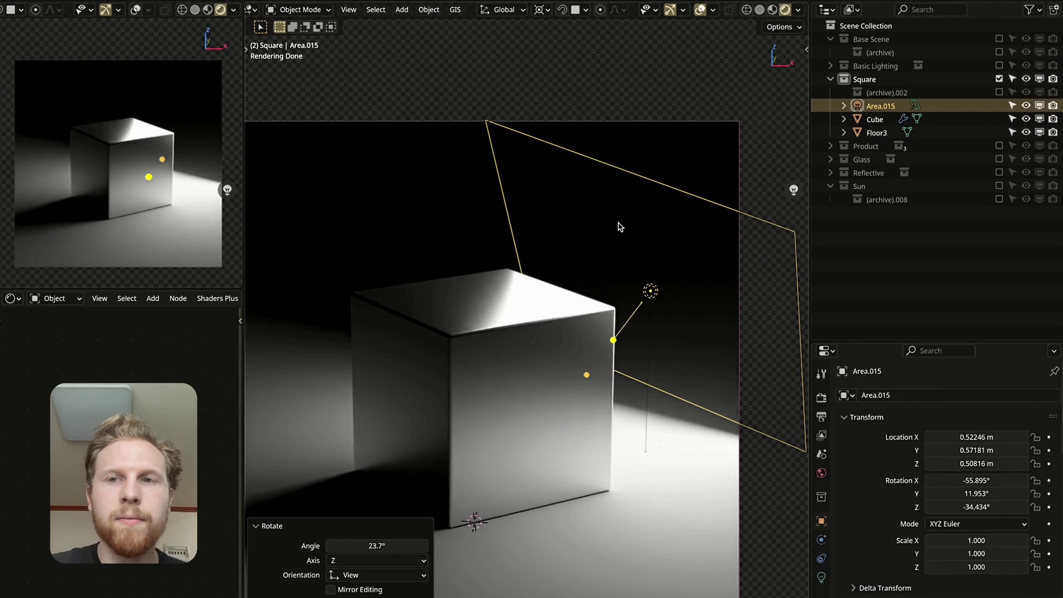
Exclude the Square collection and frame the bottle of the Product collection's Basic scene in the viewport
click(999, 79)
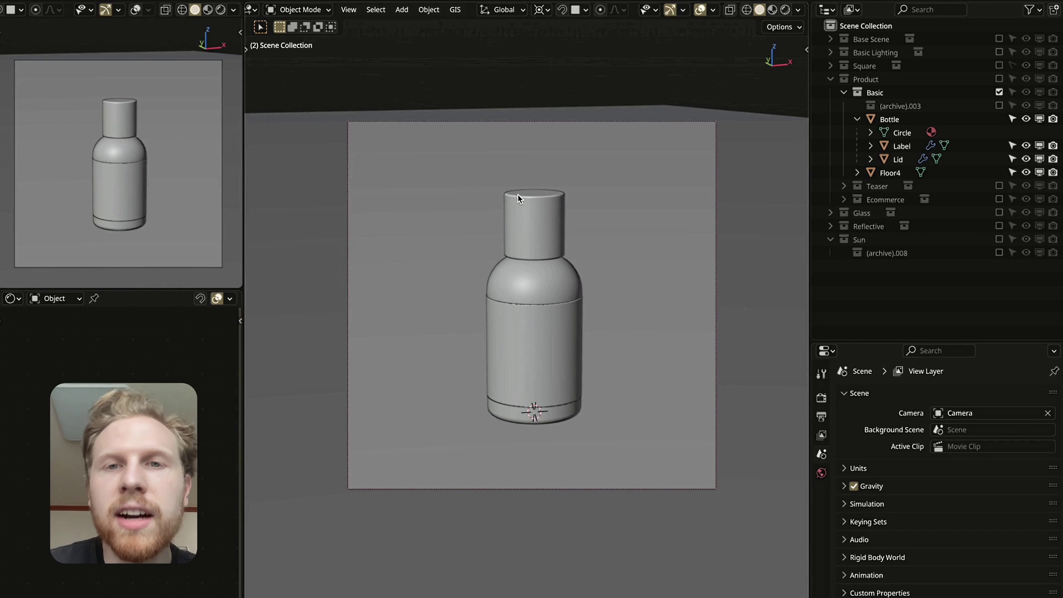
shift+middle_drag(576, 254, 576, 223)
scroll(586, 202, up, 1)
shift+middle_drag(596, 183, 579, 219)
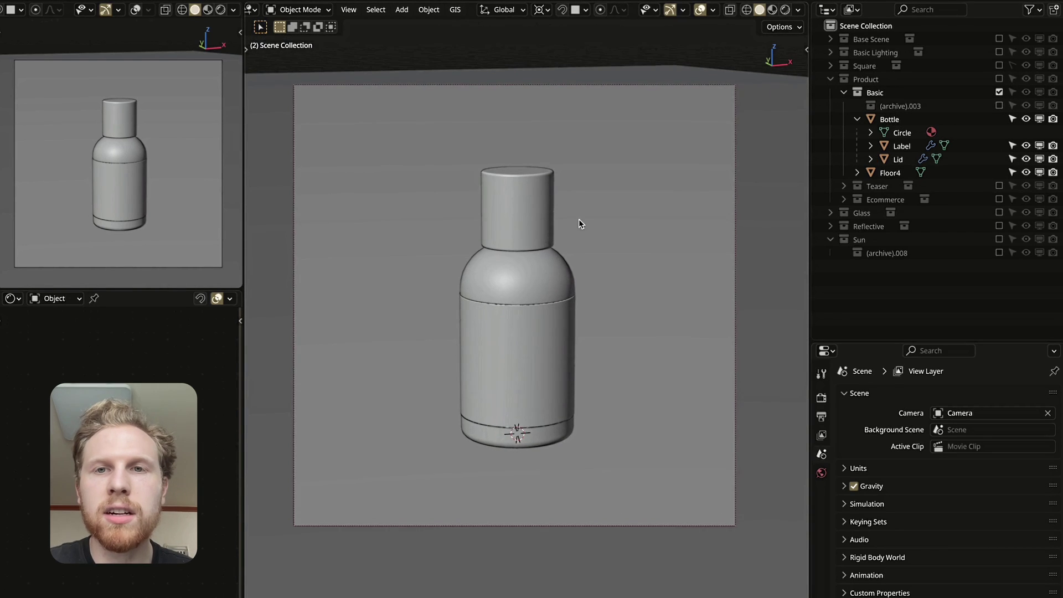
Show the rendered preview, add an area light and raise it above the bottle
click(785, 10)
key(shift+a)
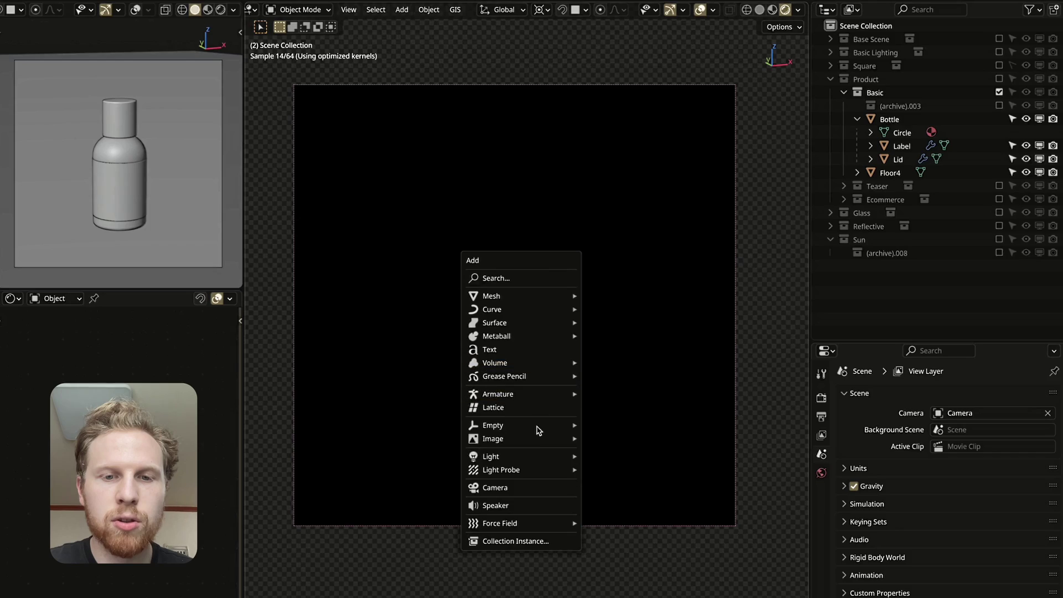
mouse_move(566, 450)
click(608, 493)
key(g)
key(z)
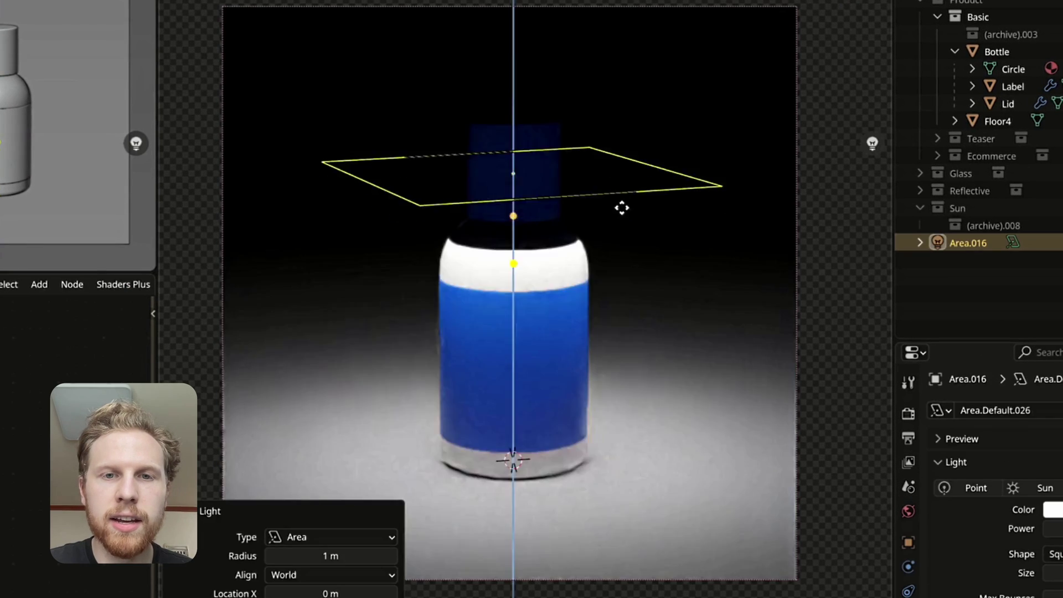
click(630, 211)
key(g)
key(z)
click(642, 78)
Rotate and reposition the area light so it lights the bottle from one side
key(r)
key(x)
click(750, 354)
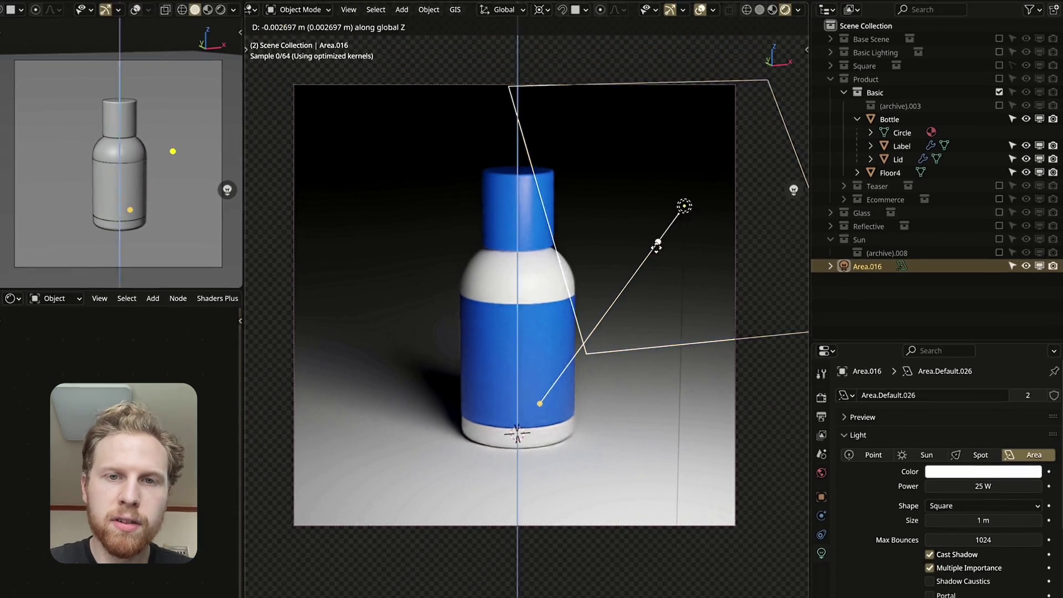
key(g)
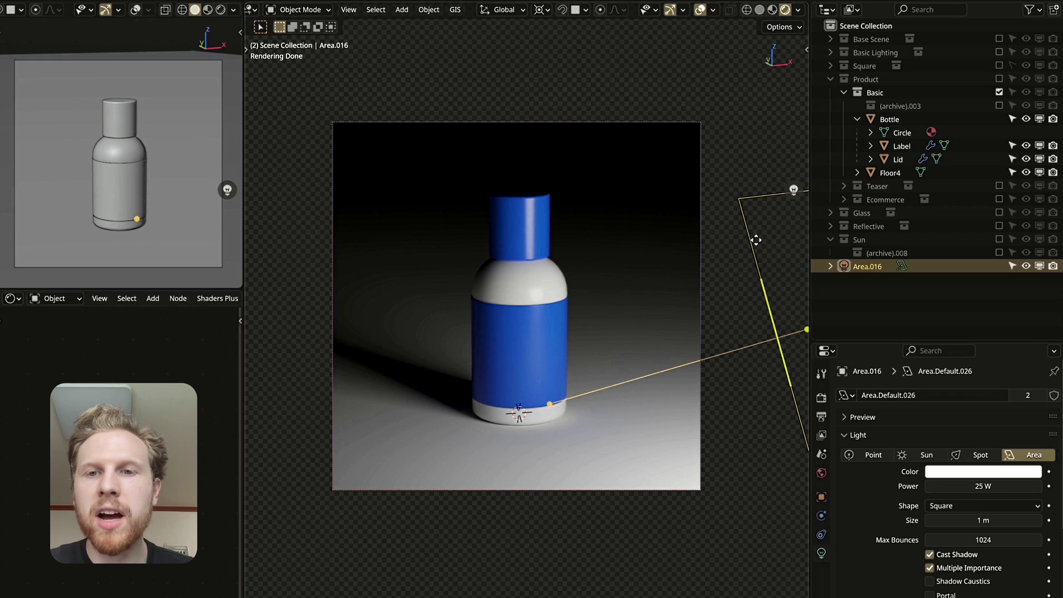
Add a plane as a reflector, raise it along Z and rotate it about -44.3° around Z
key(shift+a)
mouse_move(465, 121)
click(565, 122)
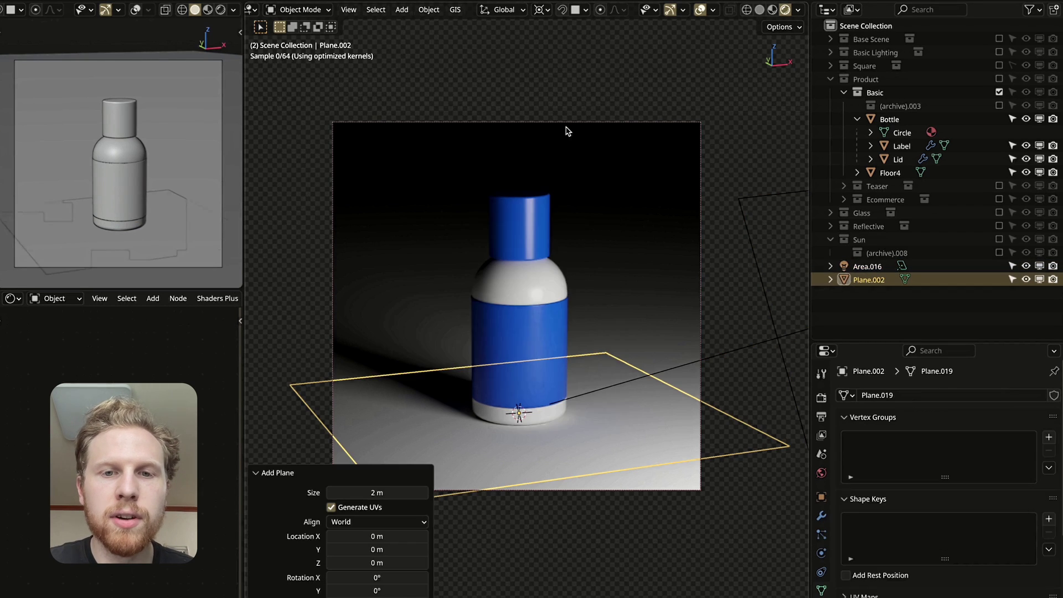
key(g)
key(z)
click(615, 239)
key(r)
key(z)
click(691, 342)
key(r)
key(x)
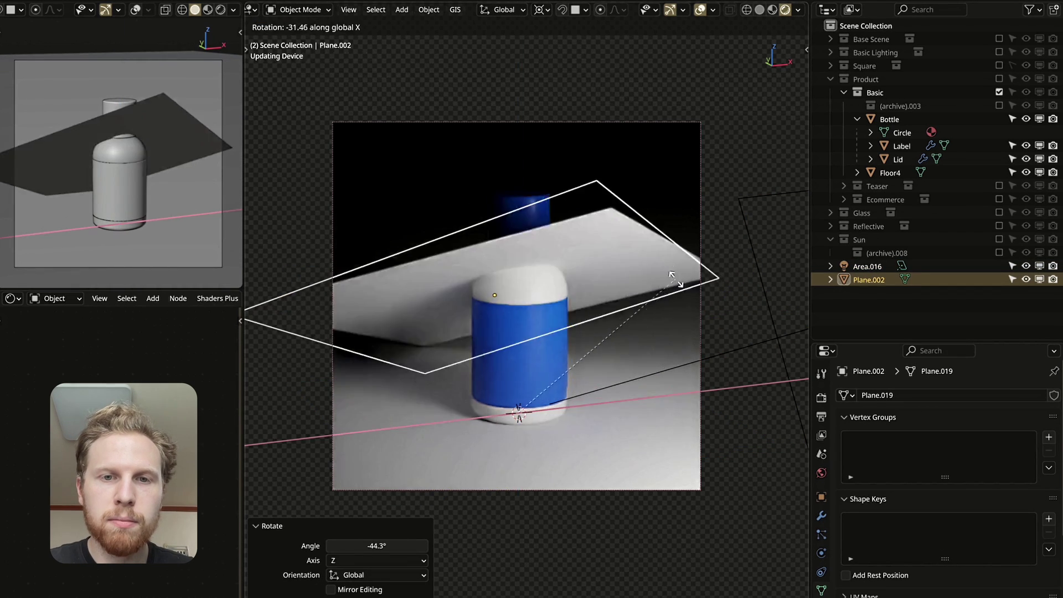
right_click(681, 382)
Stand the reflector plane upright by rotating it 90° about its local X axis
key(r)
key(x)
key(x)
text(90)
click(695, 323)
Raise the reflector plane about 0.39 m and shift it horizontally away from the area light's side
key(g)
key(z)
click(635, 218)
key(g)
key(shift+z)
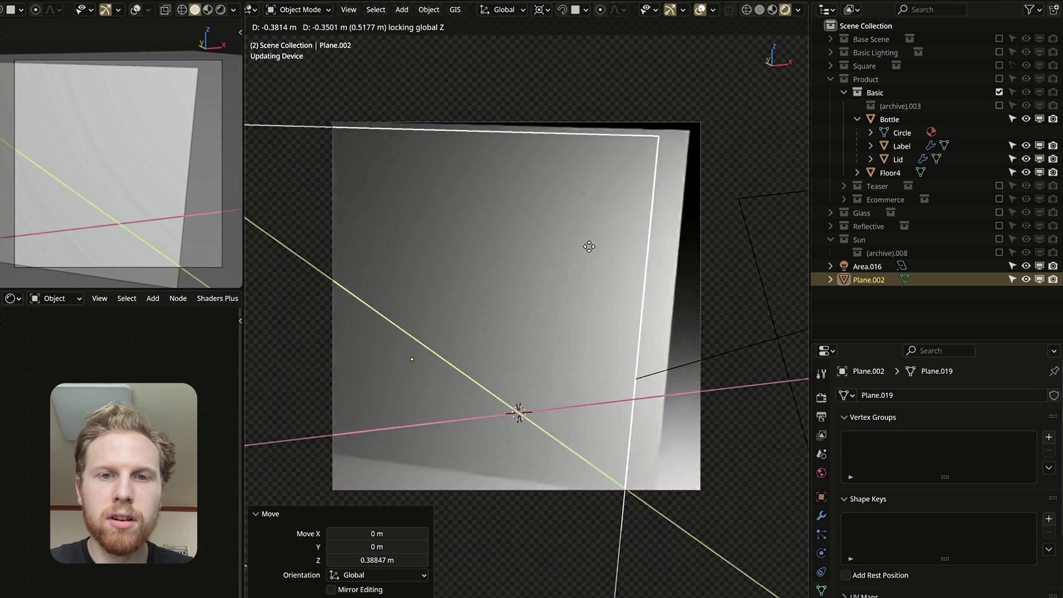
click(590, 247)
Scale the reflector plane down along Z and raise it above the floor
key(s)
key(z)
click(574, 298)
key(g)
key(z)
click(573, 177)
Turn off Camera and Shadow ray visibility for the reflector plane
click(821, 496)
scroll(910, 469, down, 7)
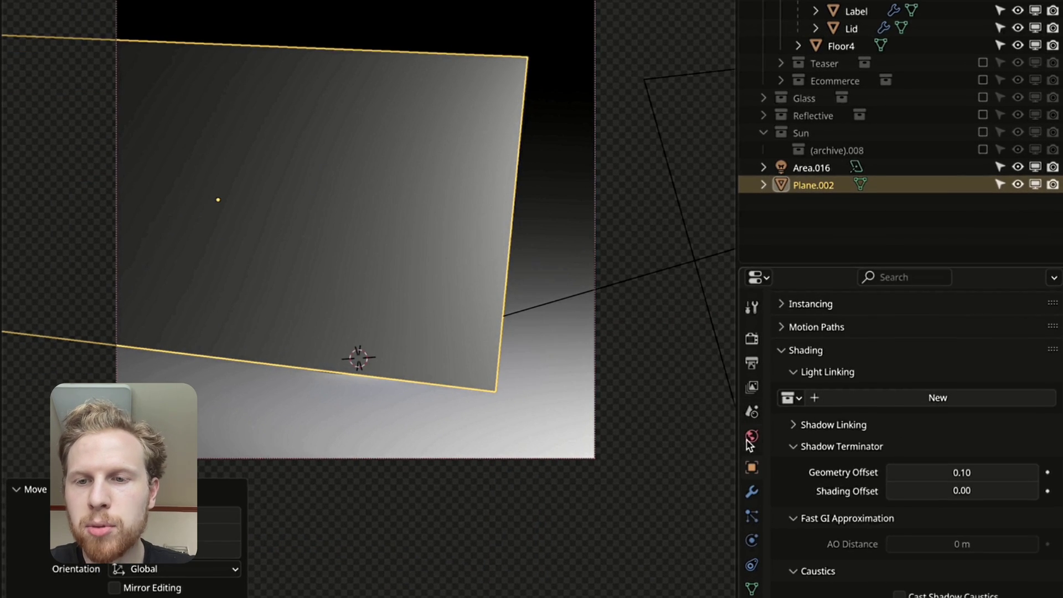
scroll(806, 450, down, 10)
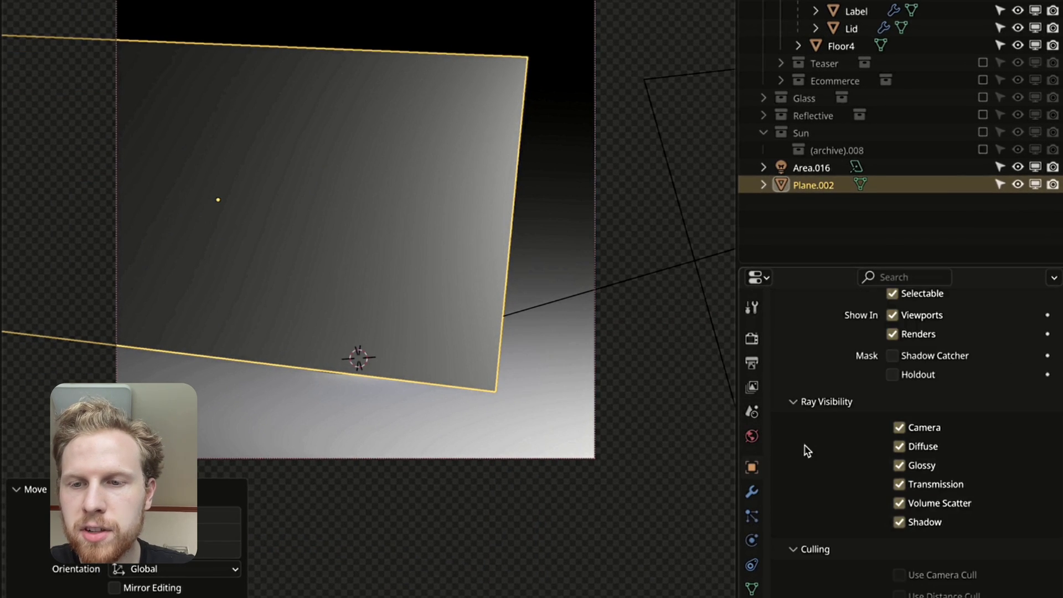
click(898, 428)
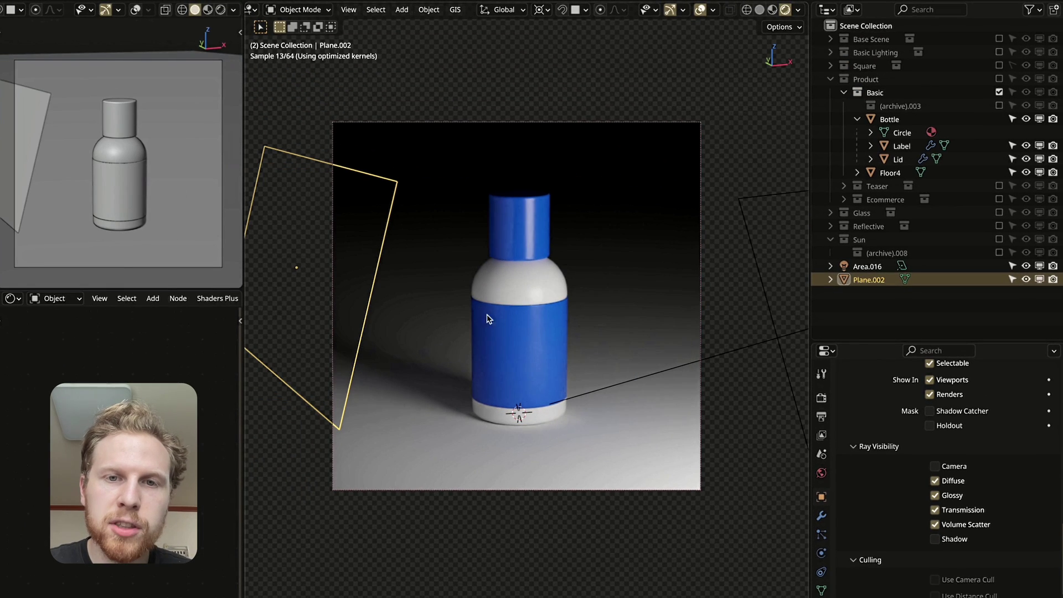
Duplicate the area light in place and rotate the copy about Z to sit behind the bottle on the opposite side
click(870, 268)
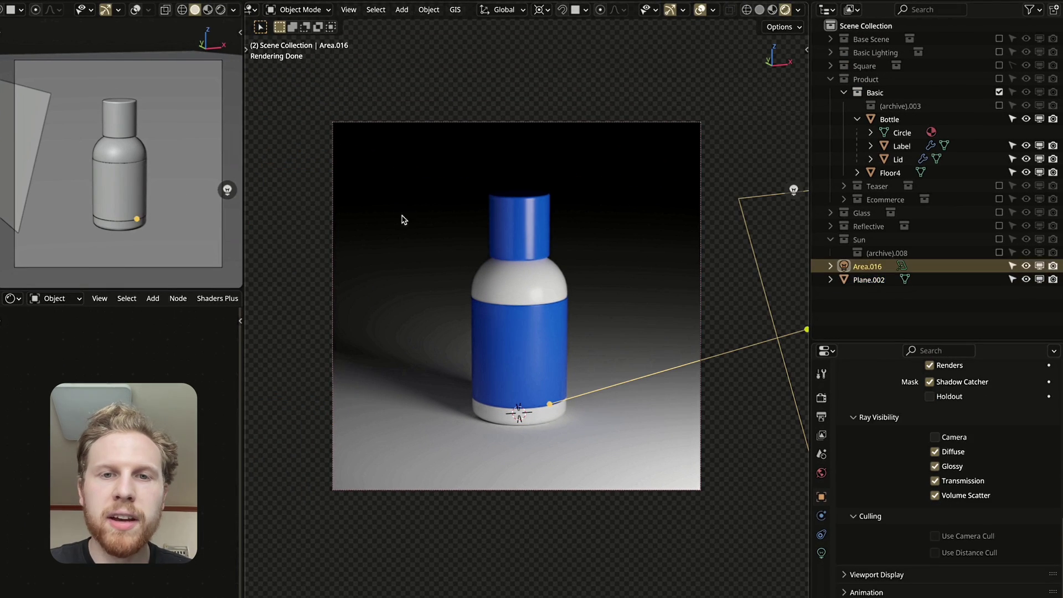
key(shift+d)
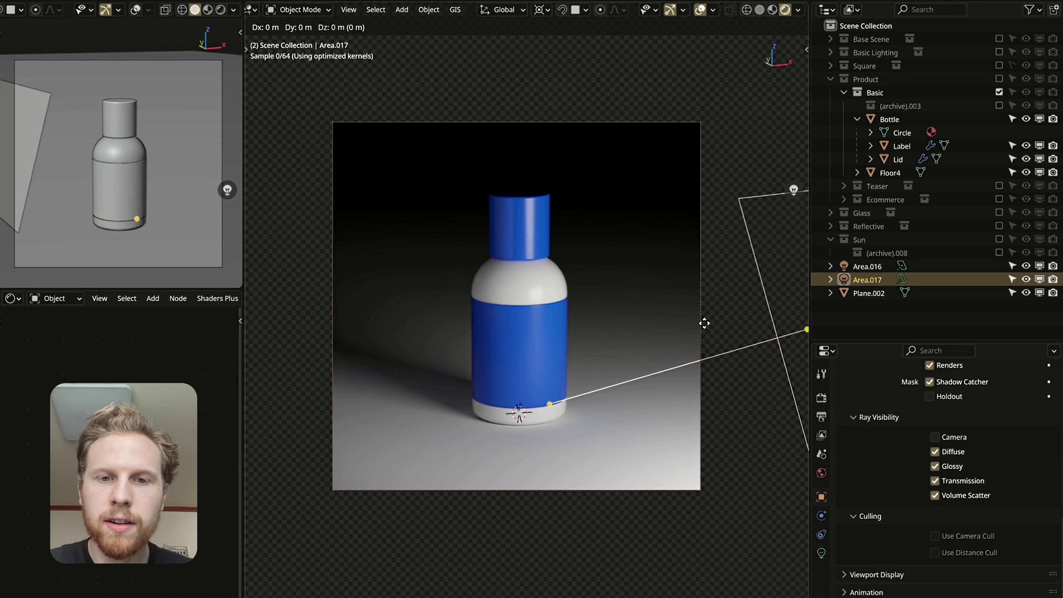
right_click(702, 320)
key(r)
key(z)
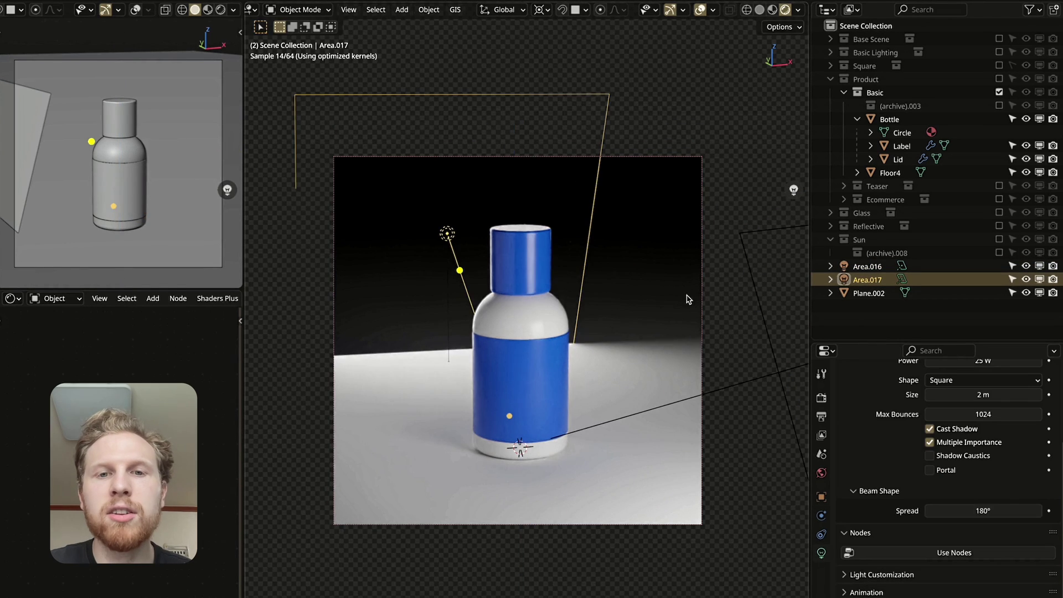
key(r)
key(z)
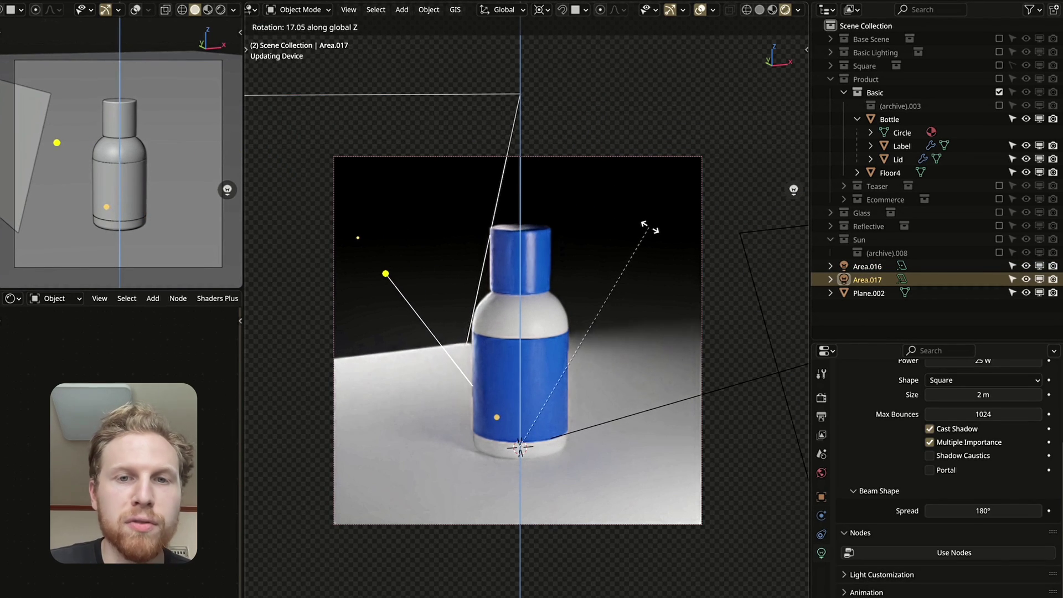
click(647, 228)
Fine-tune the rear light with a rotation of about 5.94° around Z, judging the gradient on the lid's top face
shift+middle_drag(508, 218, 517, 254)
scroll(523, 266, up, 3)
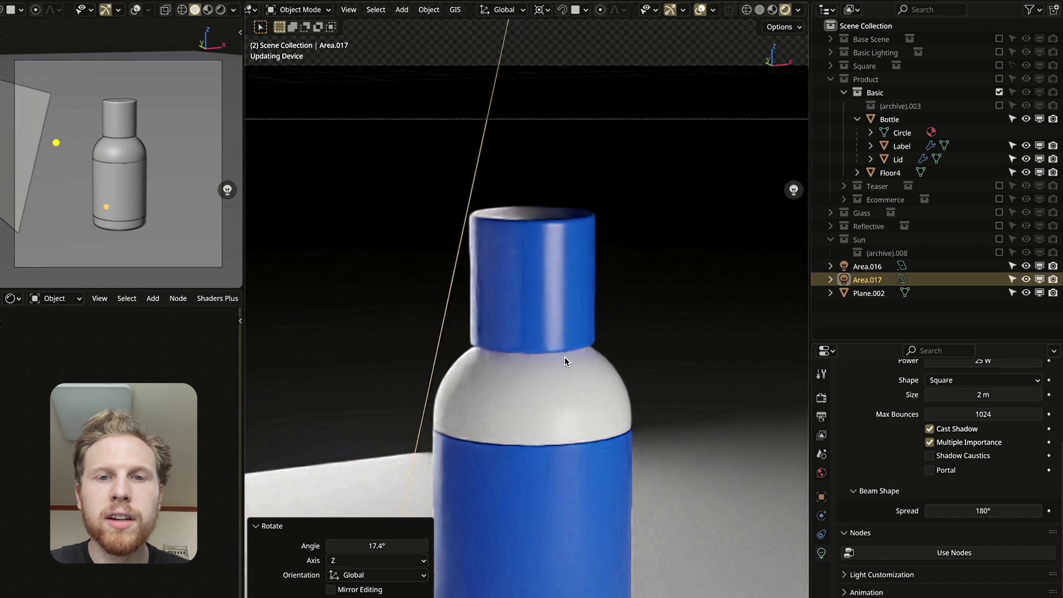
shift+middle_drag(529, 172, 532, 282)
scroll(531, 283, up, 6)
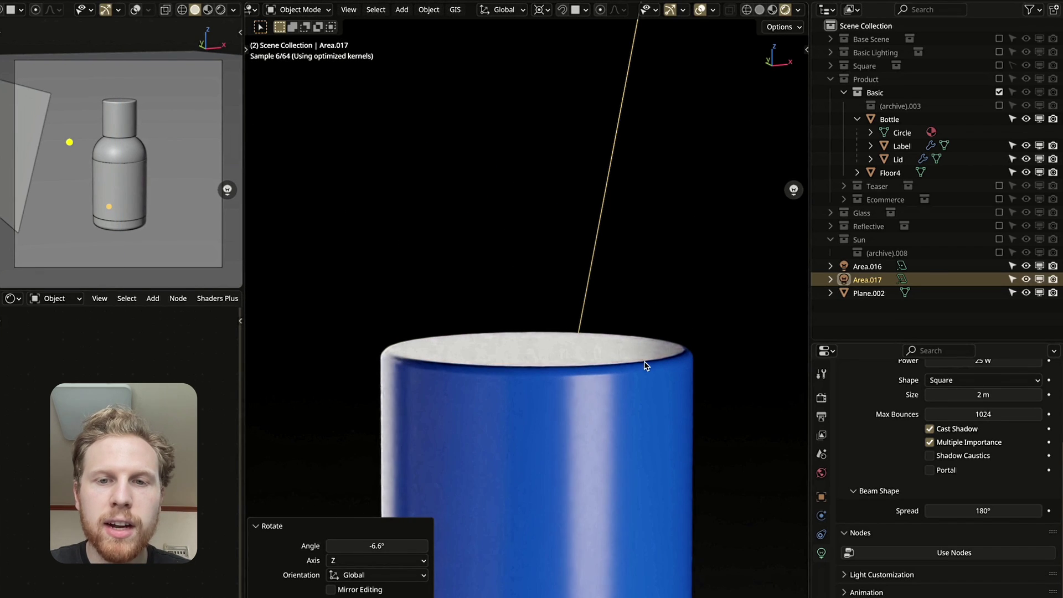
key(r)
key(z)
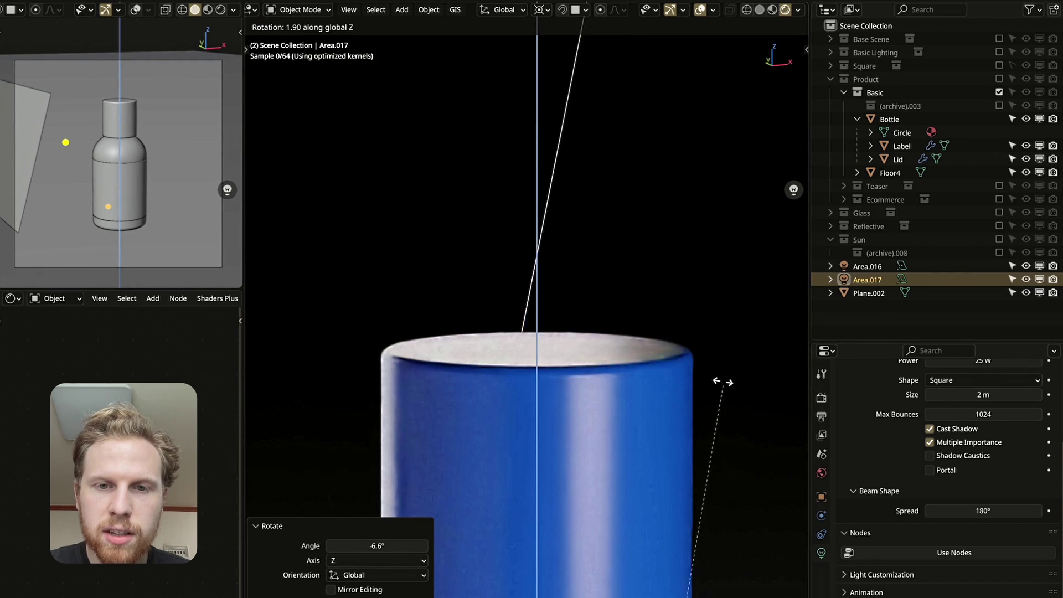
click(655, 326)
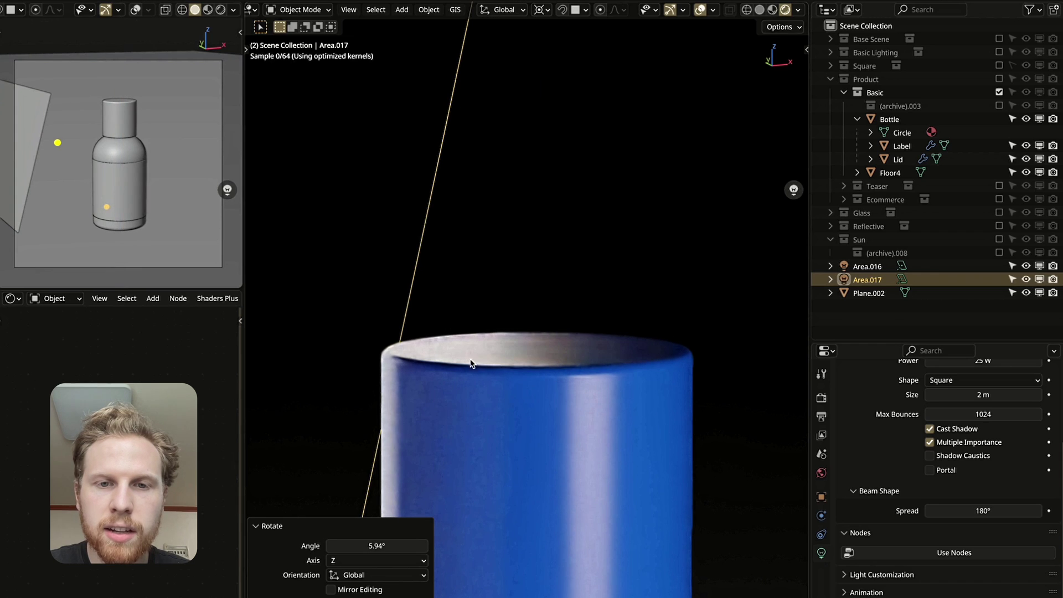
key(KP_0)
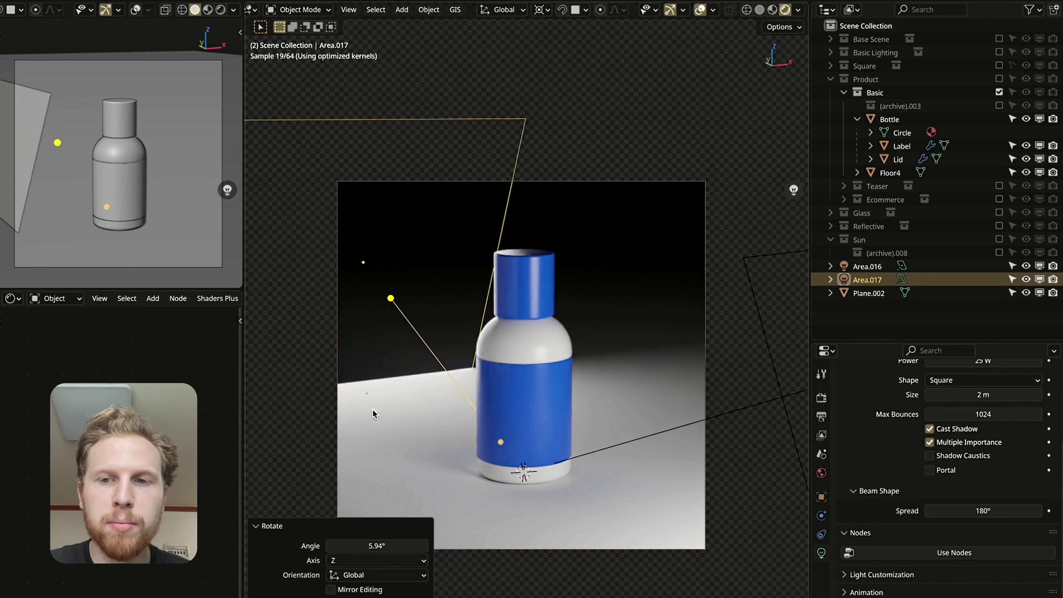
Create a light linking collection for the rear area light and exclude Floor4 from its illumination
click(820, 498)
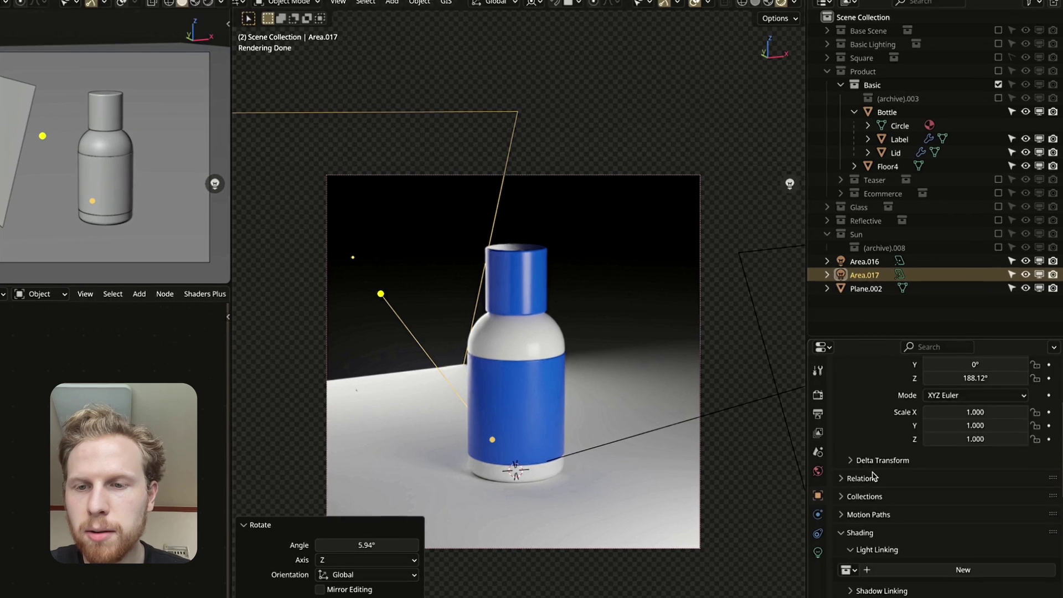
scroll(902, 487, down, 5)
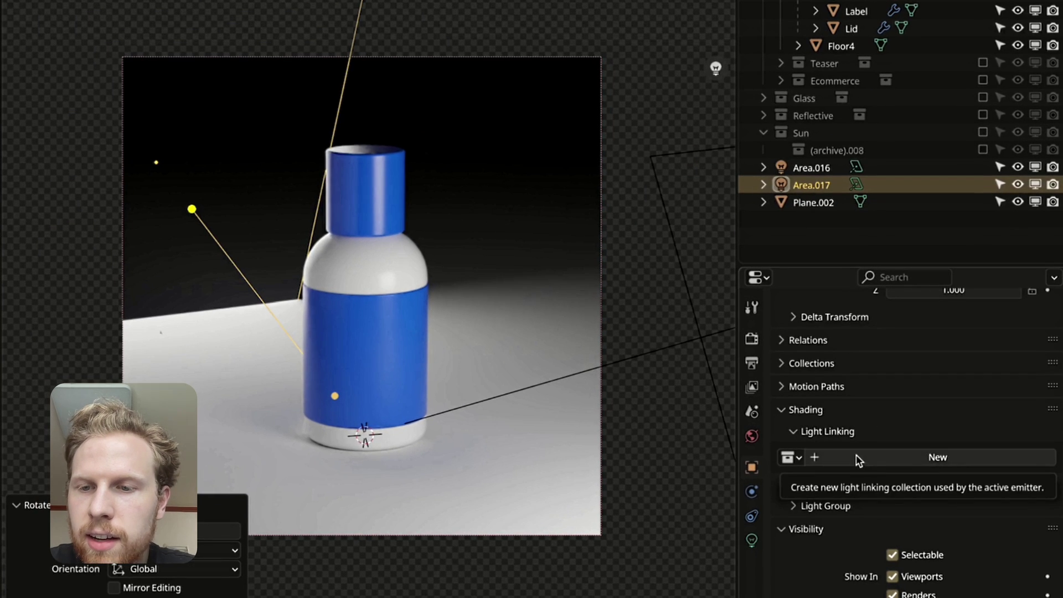
click(855, 458)
drag(840, 46, 913, 294)
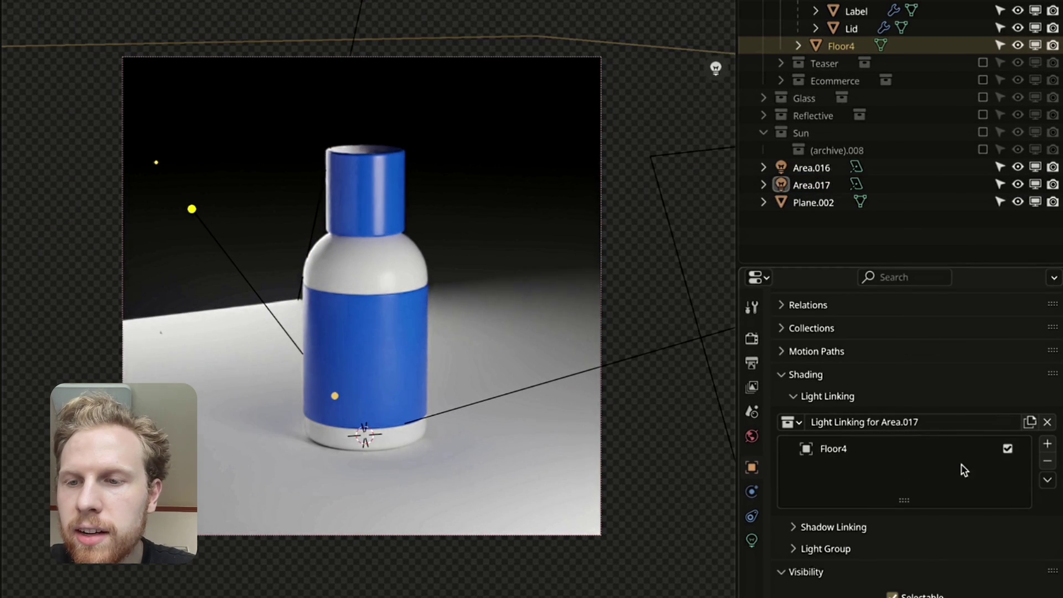
click(1008, 449)
click(856, 185)
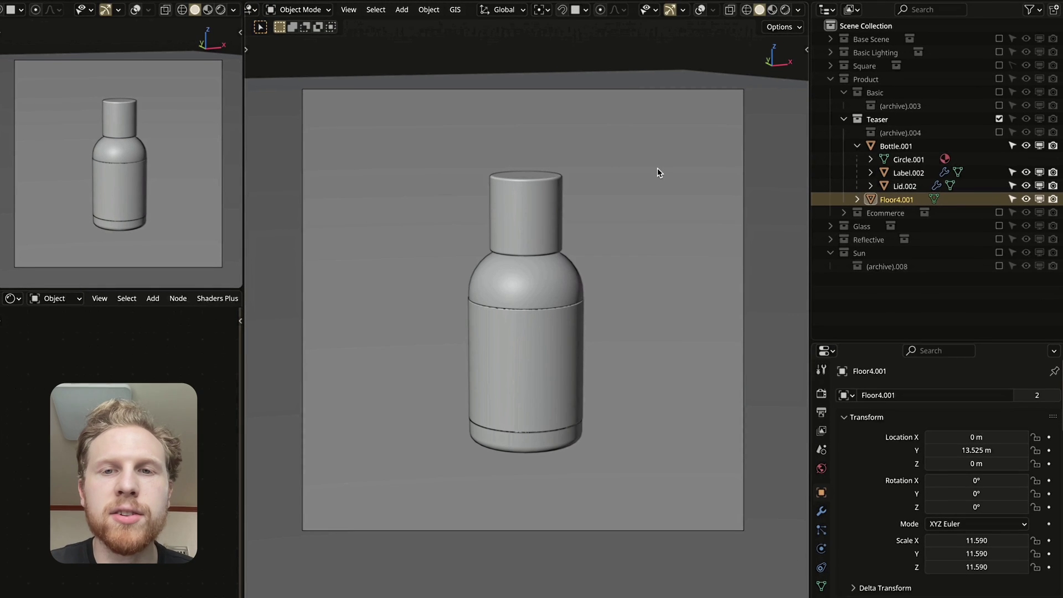
Show the Teaser scene in rendered preview, add an area light and raise it above the bottle
click(785, 9)
key(shift+a)
mouse_move(516, 382)
click(609, 431)
key(g)
key(z)
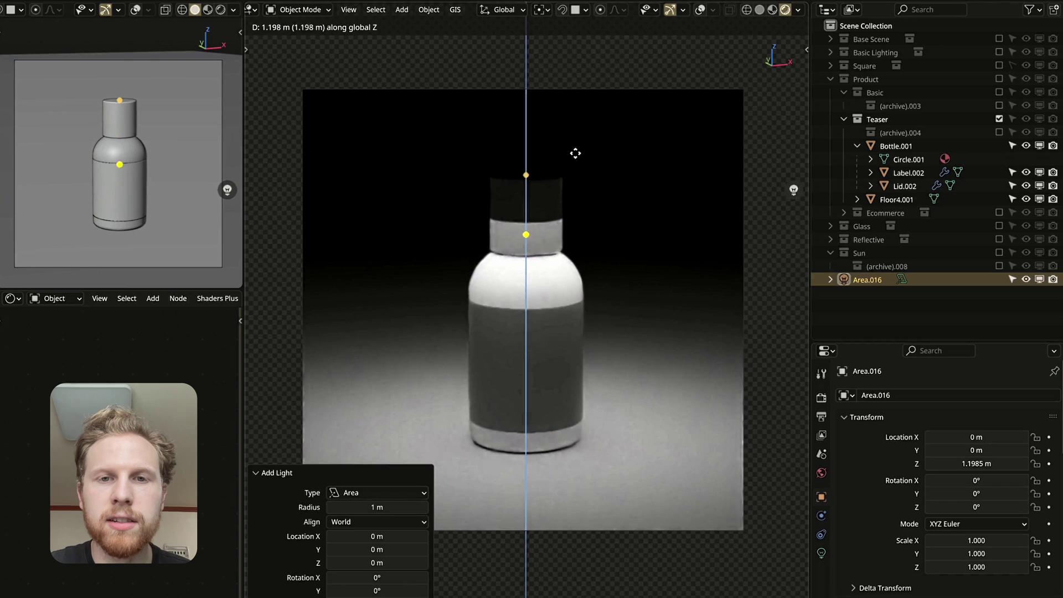
click(552, 52)
click(546, 15)
Rotate the area light freely to shine from behind the Teaser bottle on one side
key(r)
key(r)
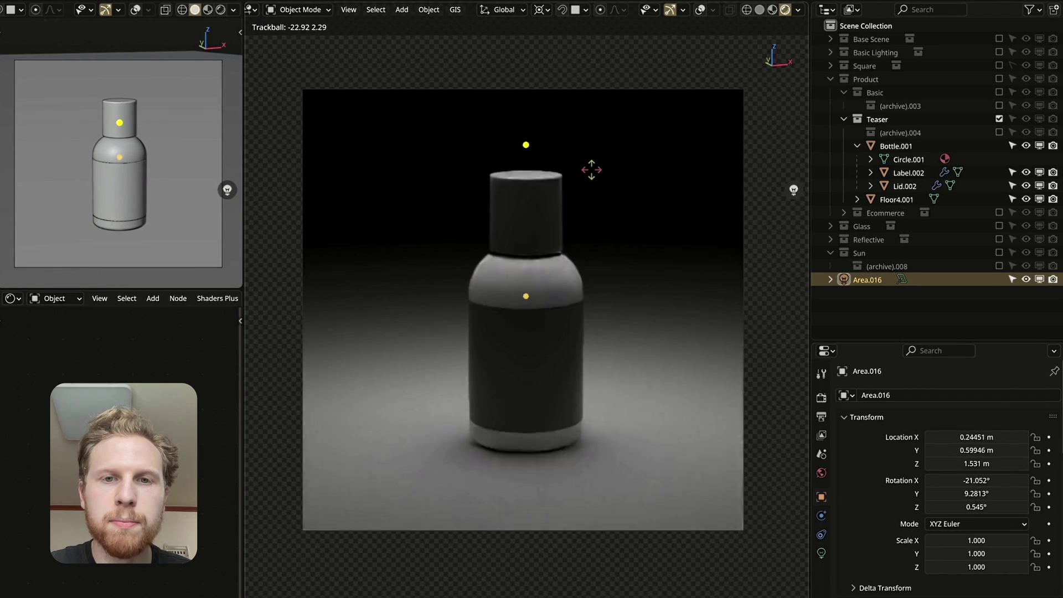
click(627, 164)
key(r)
key(r)
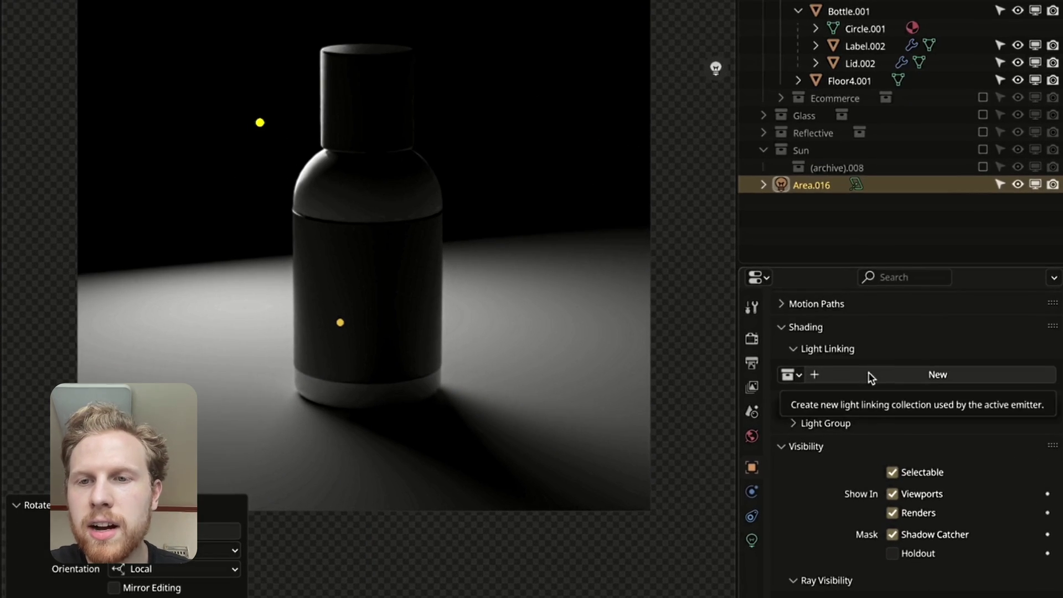
Create a light linking collection for the area light and exclude Floor4.001 from its illumination
click(872, 377)
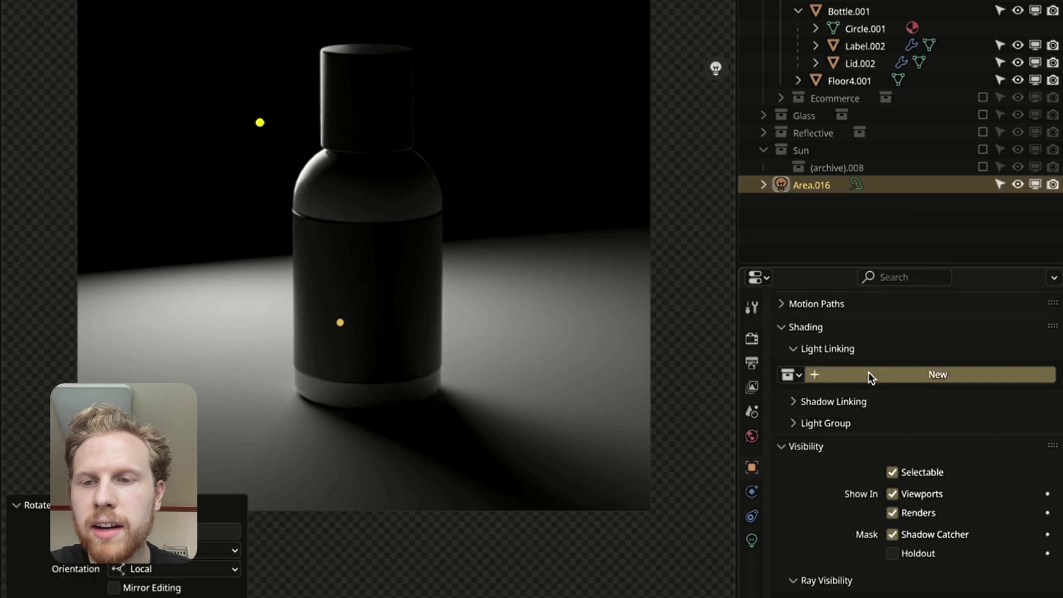
drag(849, 81, 914, 430)
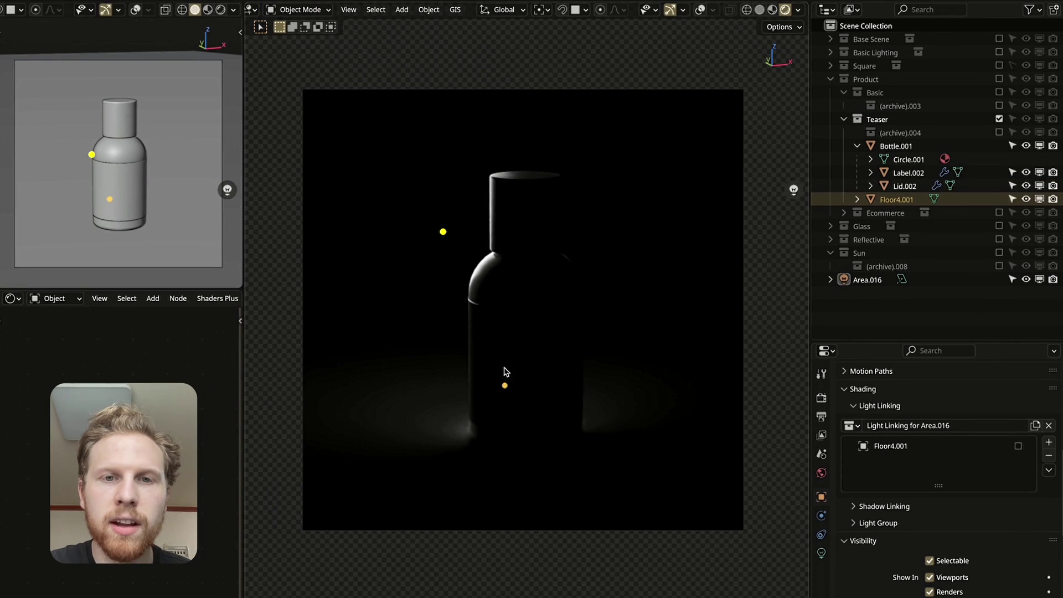
Duplicate the area light and rotate the copy about Z around the 3D cursor to rim-light the bottle's opposite edge
click(539, 10)
click(558, 57)
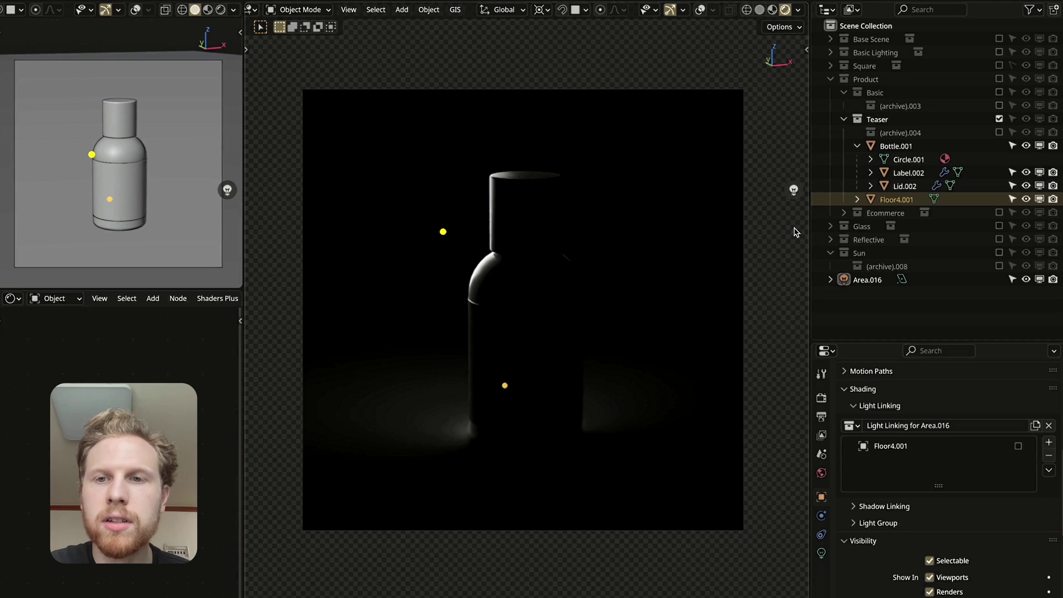
click(867, 279)
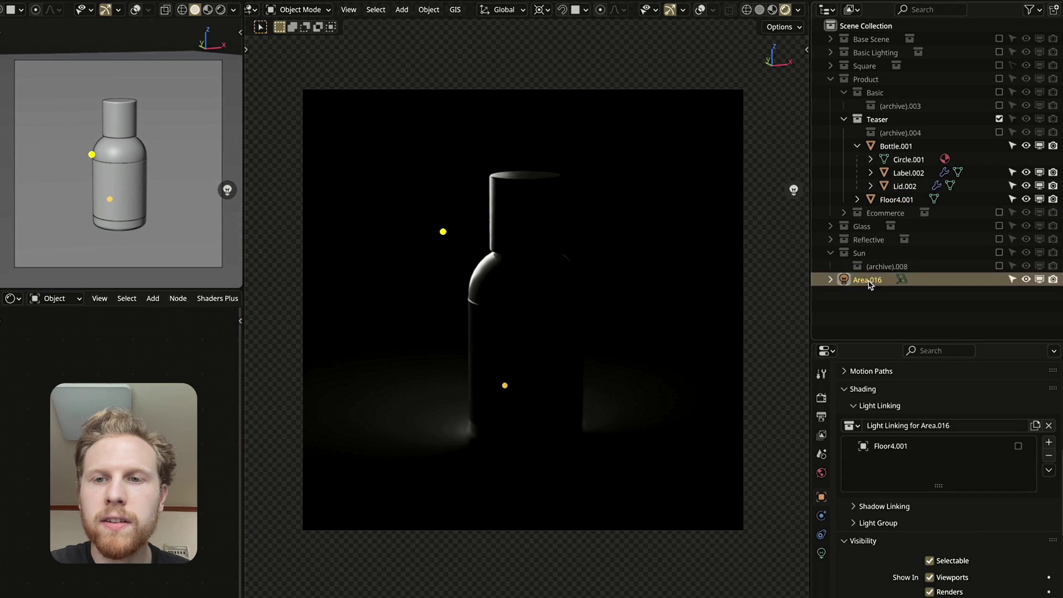
key(shift+d)
key(Escape)
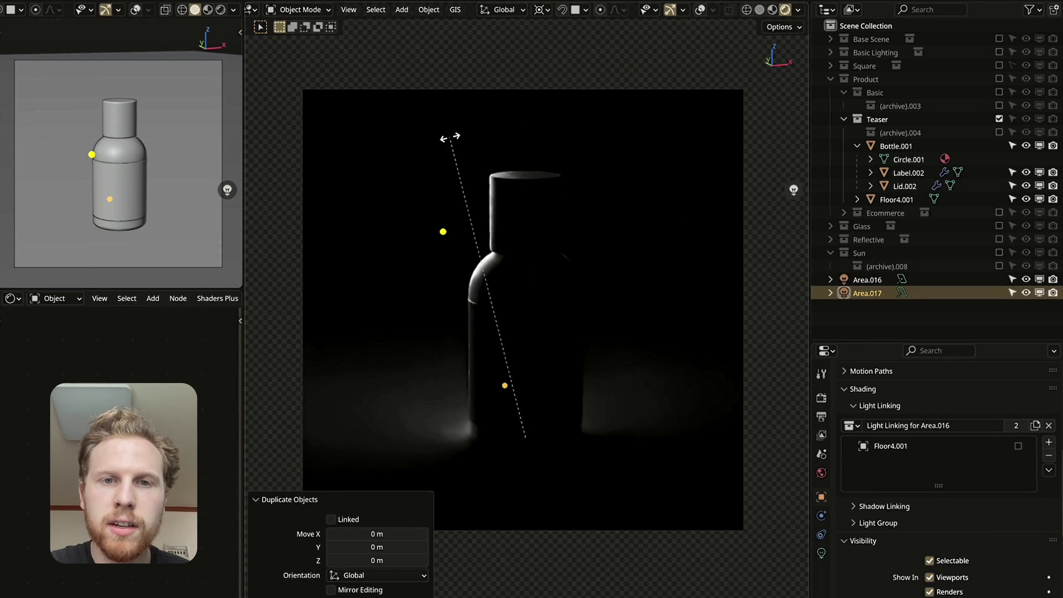
key(z)
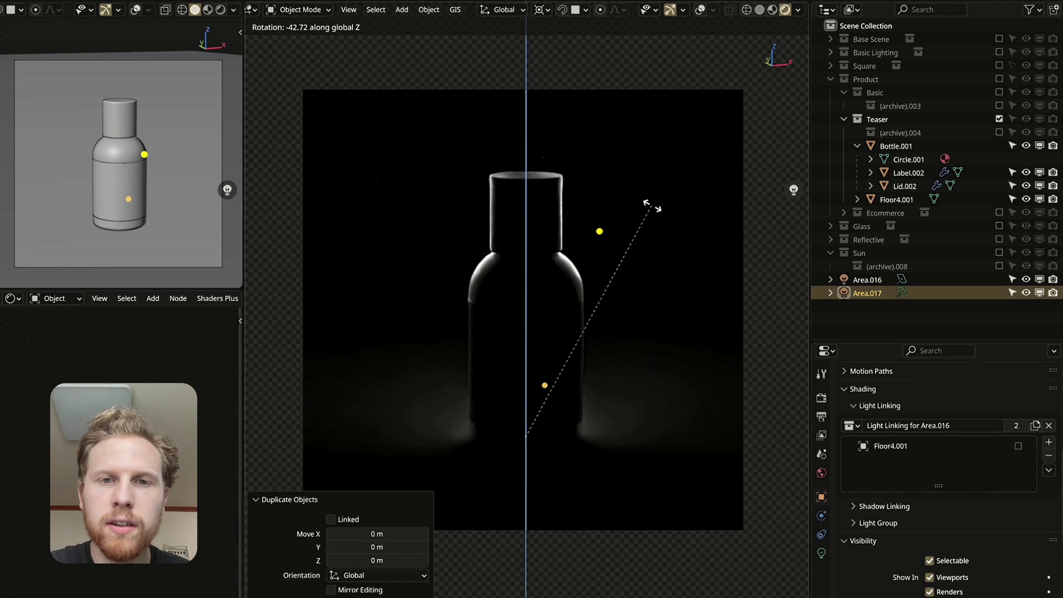
click(718, 241)
click(889, 294)
key(r)
key(z)
click(695, 208)
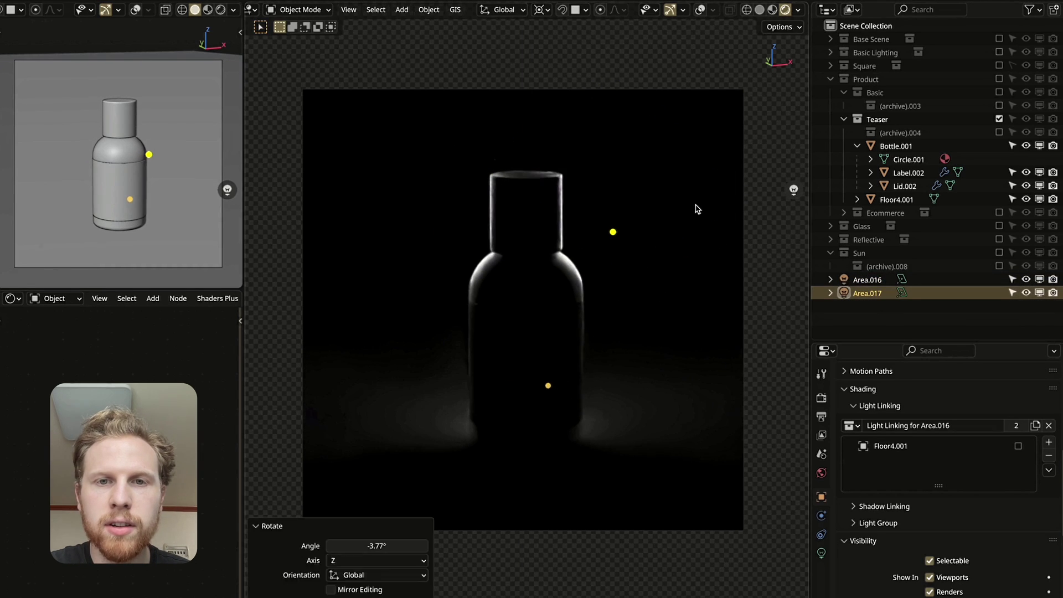
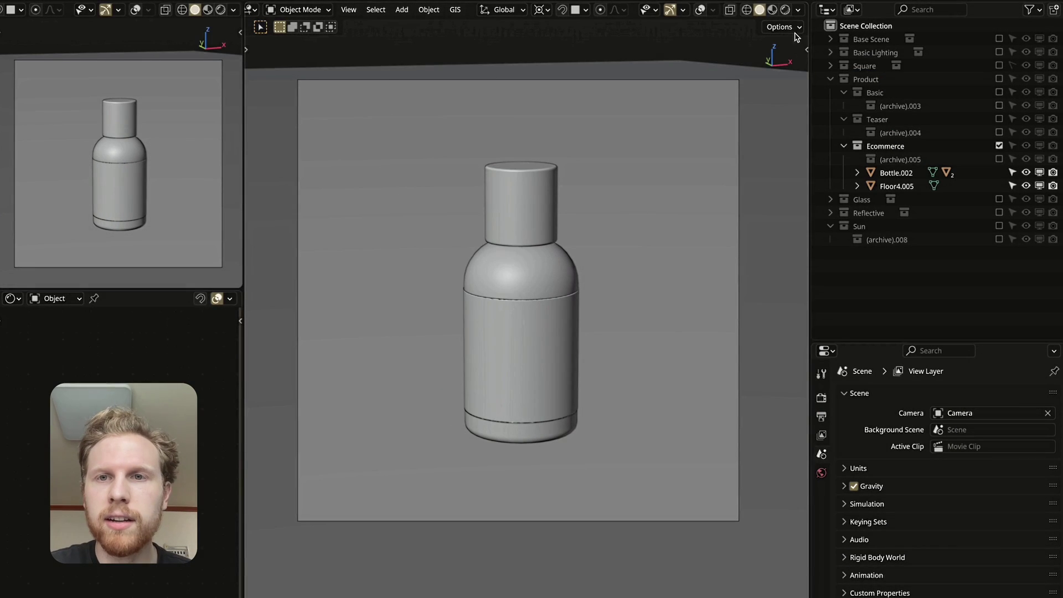
Show the Ecommerce scene in rendered preview, add an area light and raise it vertically above the bottle
click(785, 10)
key(shift+a)
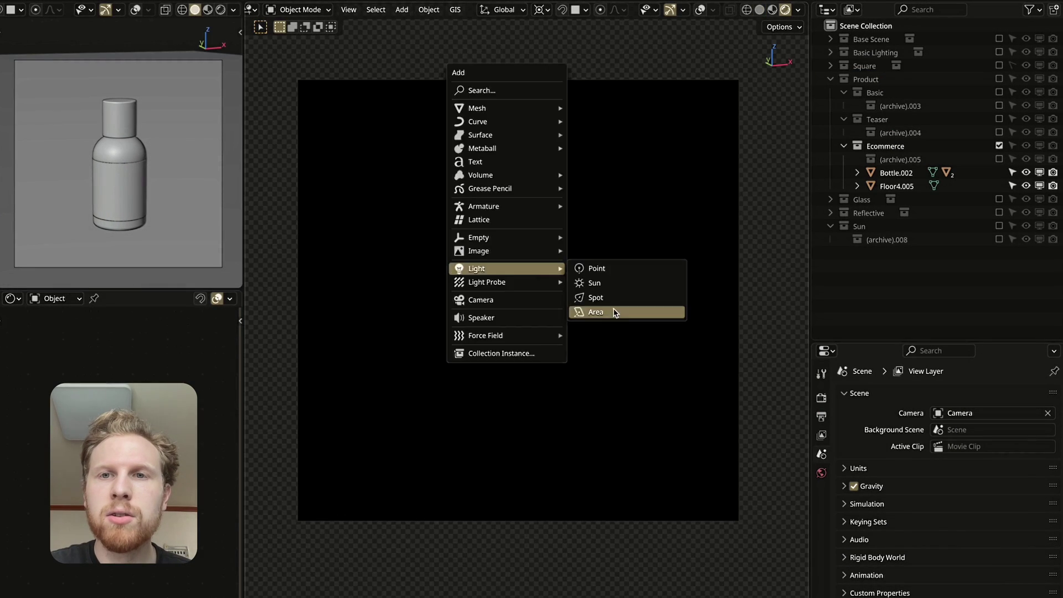
click(614, 311)
key(g)
key(z)
click(560, 59)
Tilt the area light about 45° around X and move it about 1.32 m along its local Z, away from the bottle
key(r)
key(x)
click(681, 277)
key(g)
key(z)
key(z)
click(771, 166)
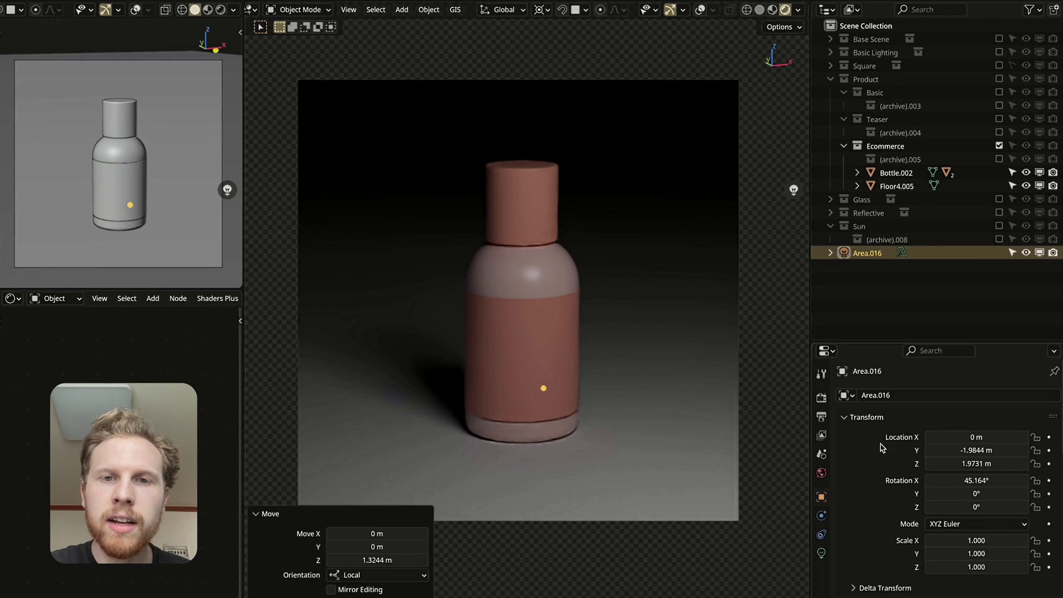
Set the area light's power to 50 W
click(822, 554)
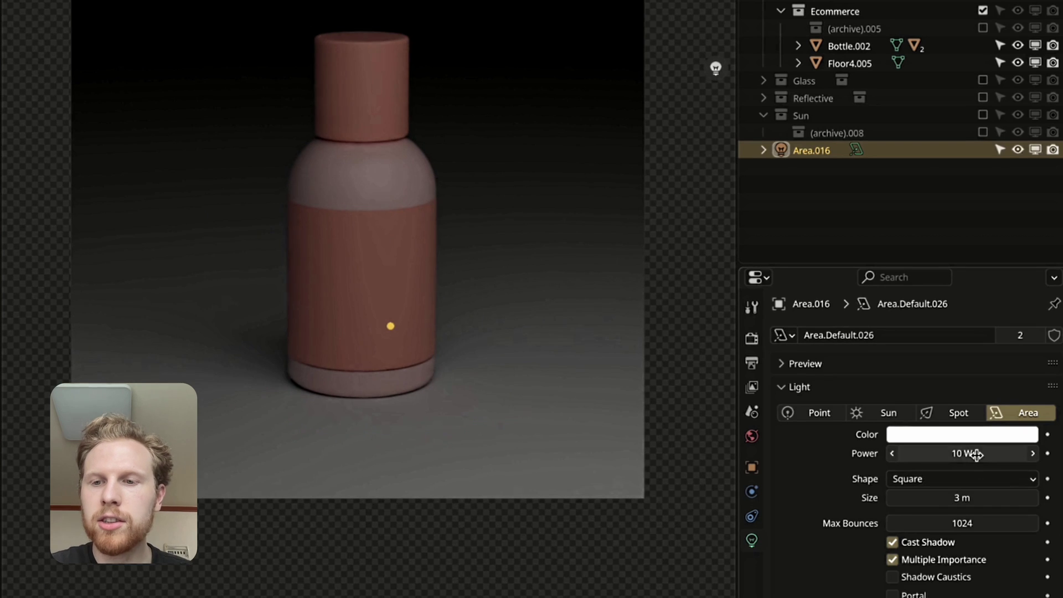
text(50)
key(Return)
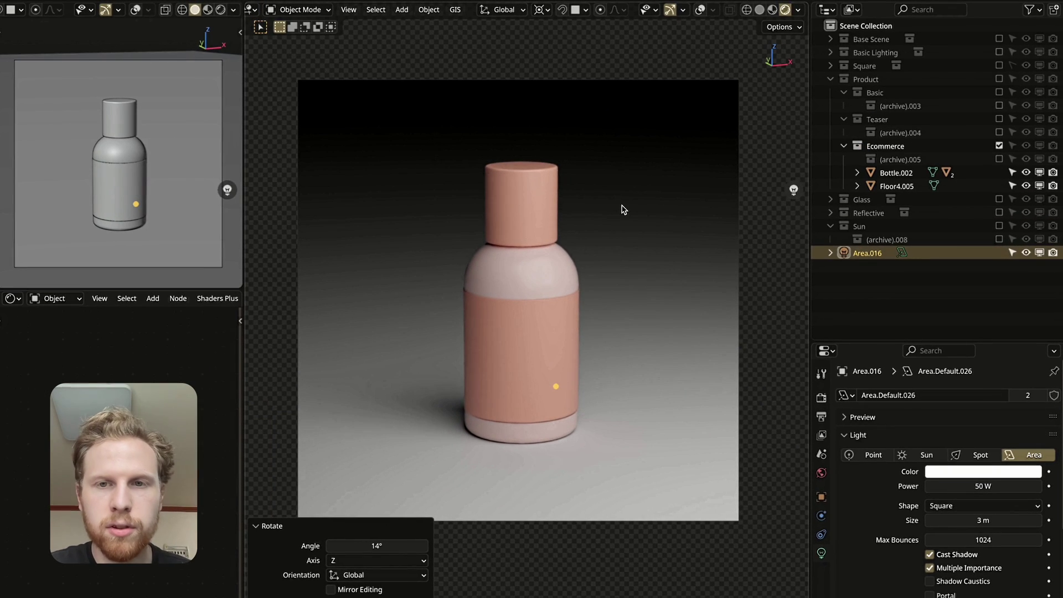
Duplicate the area light in place and give the copy a size of 0.45 m and a power of 10 W
key(shift+d)
right_click(937, 442)
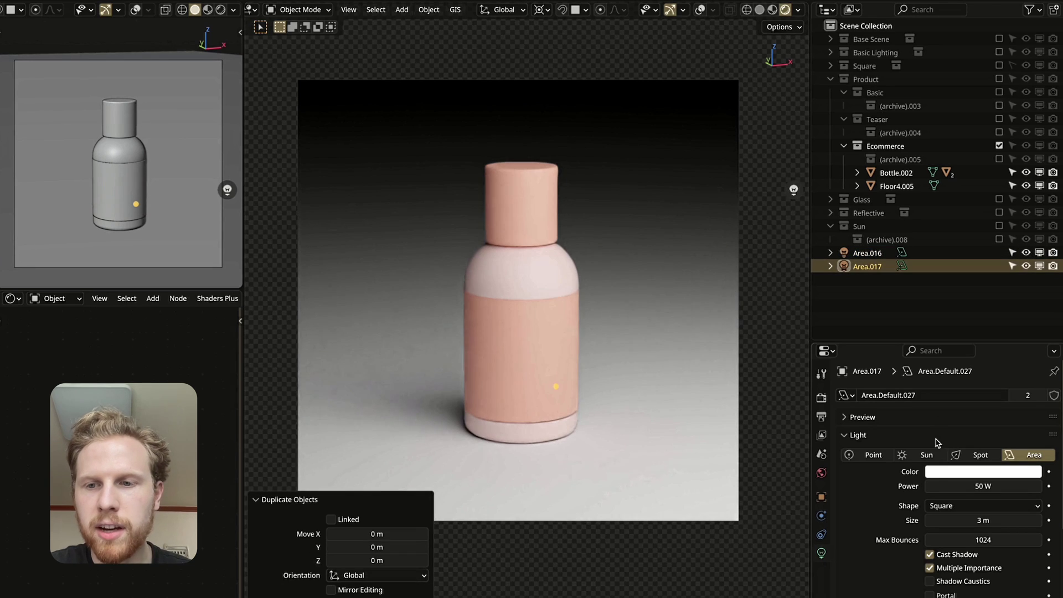
click(987, 521)
text(.45)
key(Return)
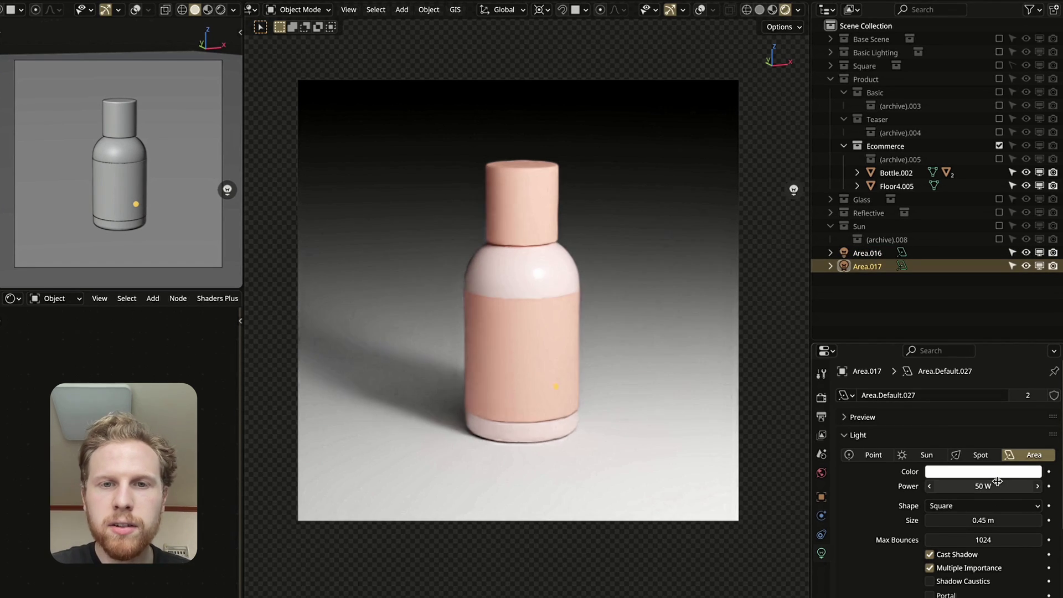
click(996, 484)
text(10)
key(Return)
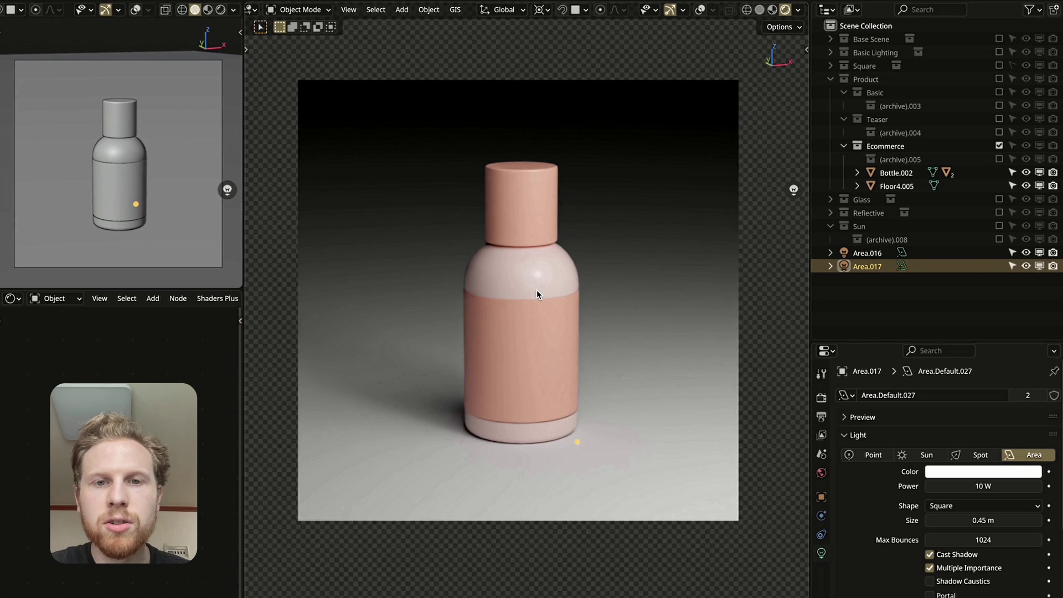
Compare the highlight on the bottle's shoulder with the small area light hidden and shown
scroll(553, 285, up, 6)
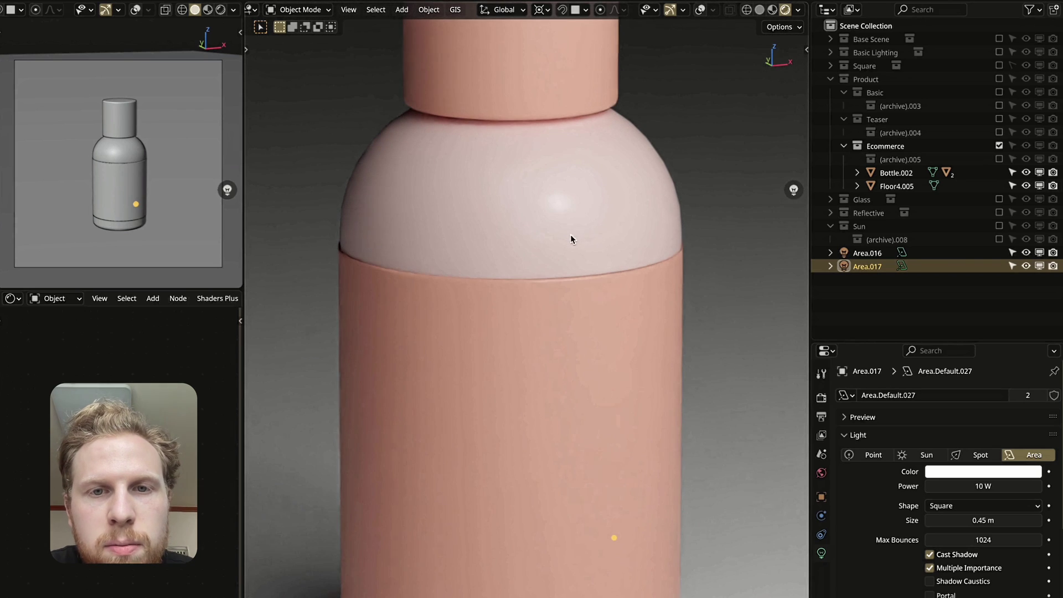
key(KP_0)
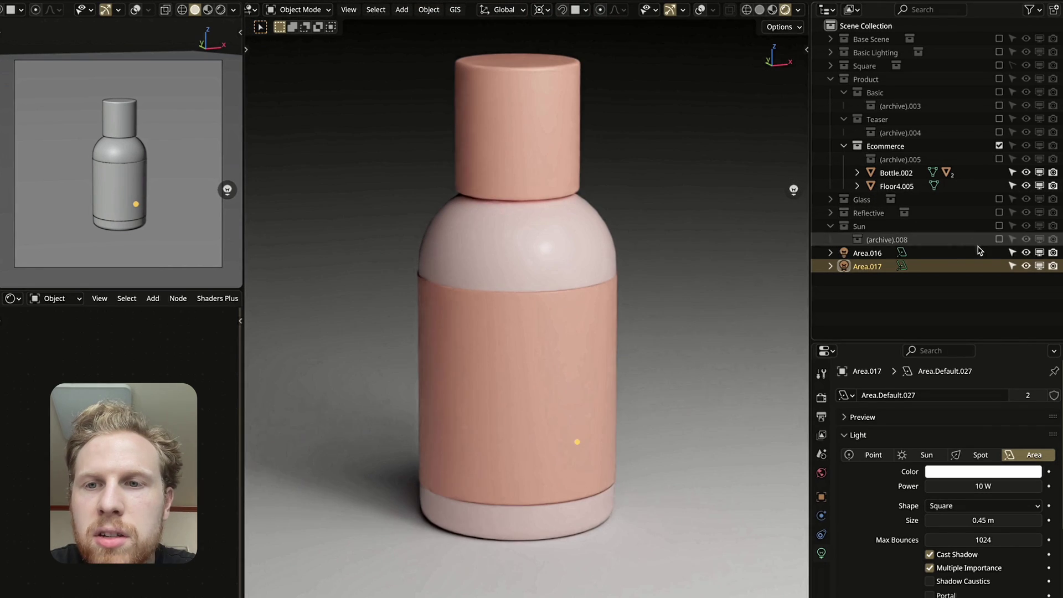
click(1026, 266)
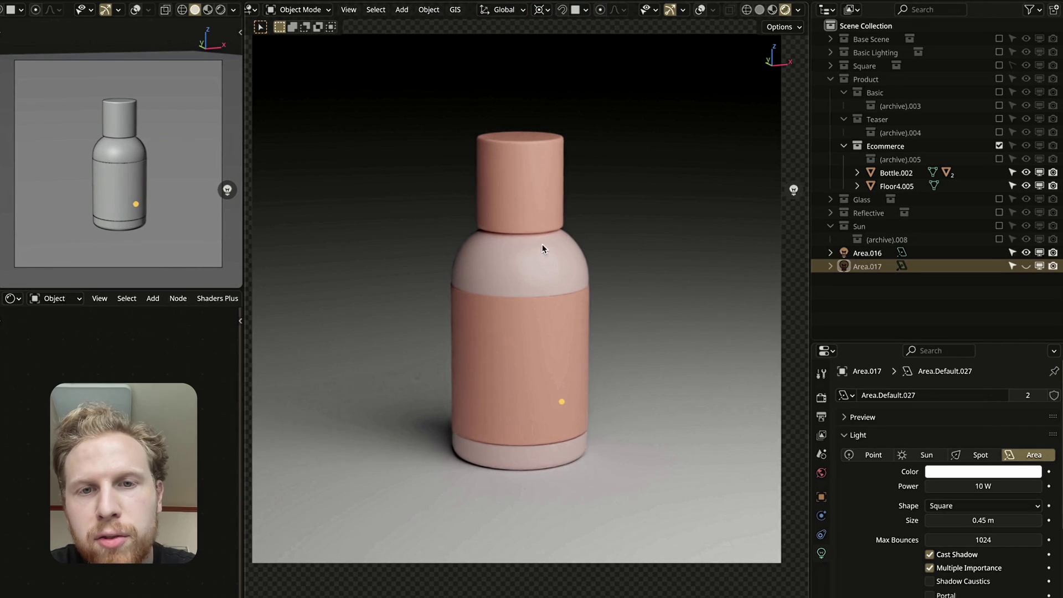
scroll(538, 270, down, 2)
click(1025, 267)
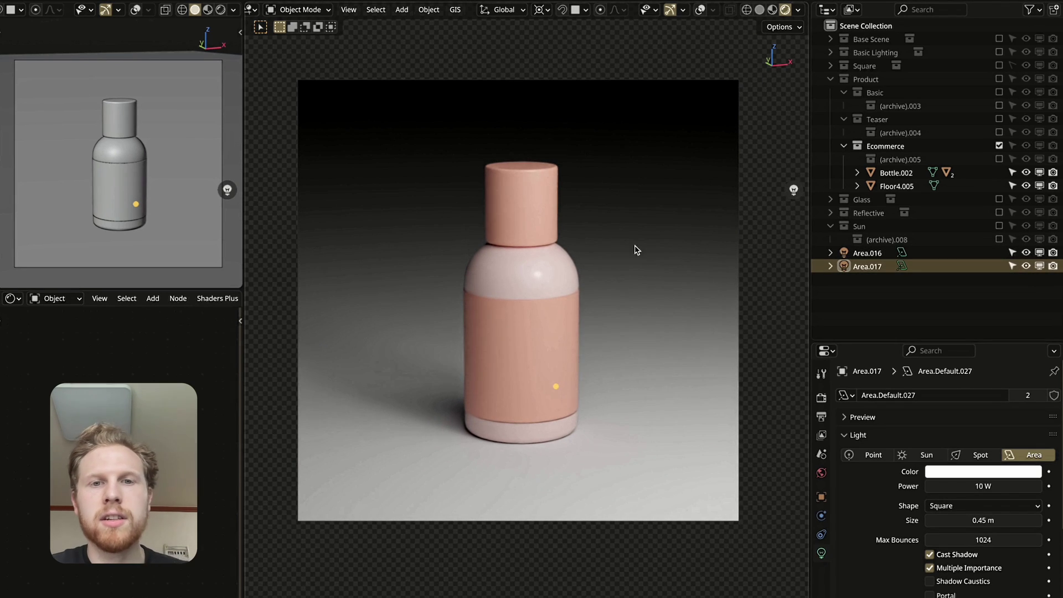
In solid view with overlays shown, clear the location of Floor4.005 and scale it down to about 0.29 of its size
click(432, 171)
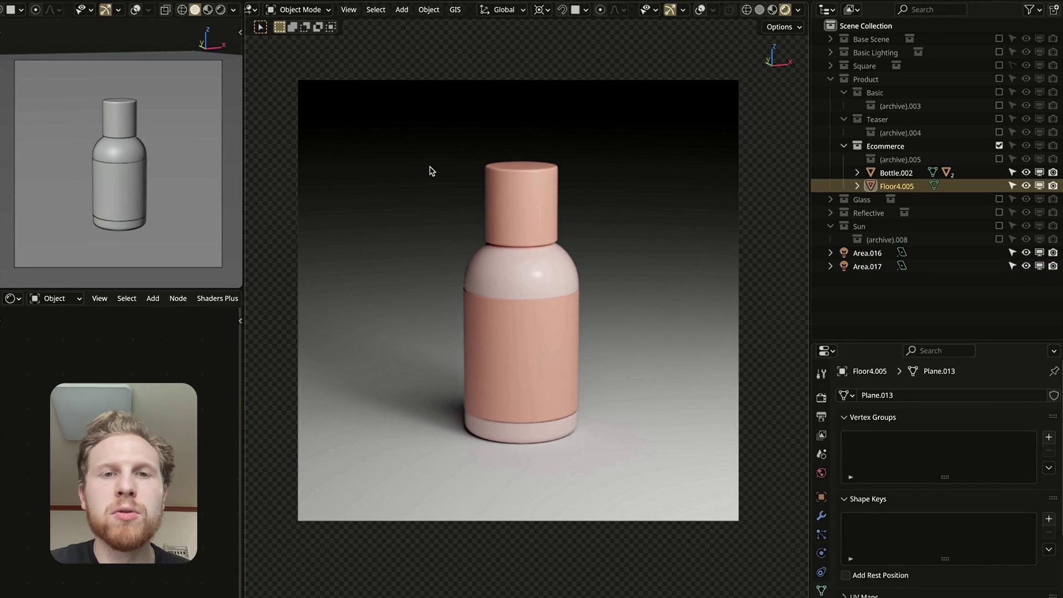
click(759, 10)
middle_drag(572, 166, 570, 226)
scroll(570, 227, down, 4)
click(700, 10)
key(alt+g)
key(s)
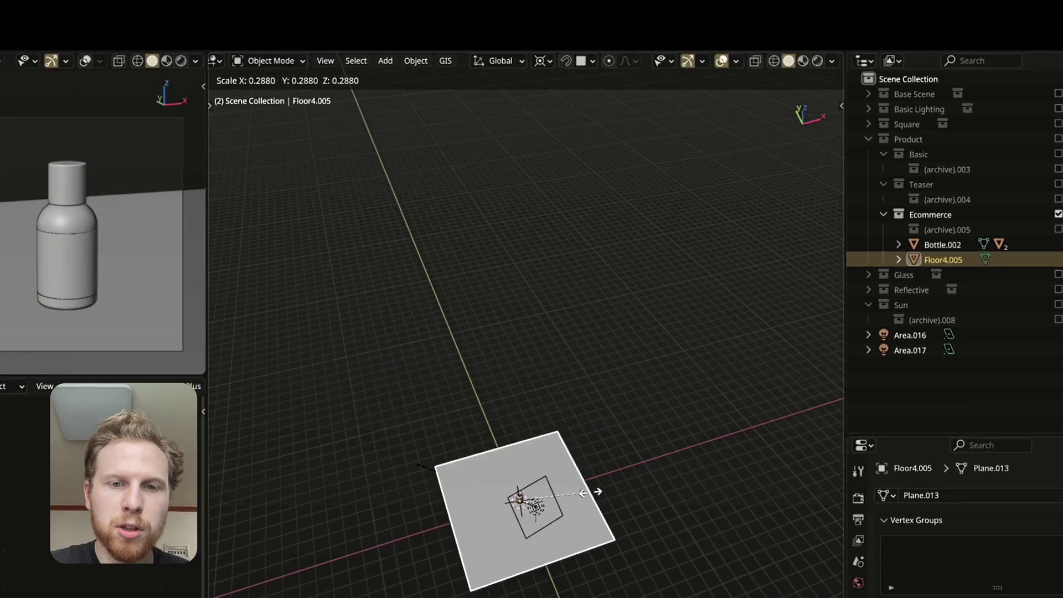
click(554, 402)
Extrude the floor plane's edge behind the bottle straight up along Z to form a backdrop wall
scroll(583, 307, up, 4)
shift+middle_drag(554, 402, 601, 266)
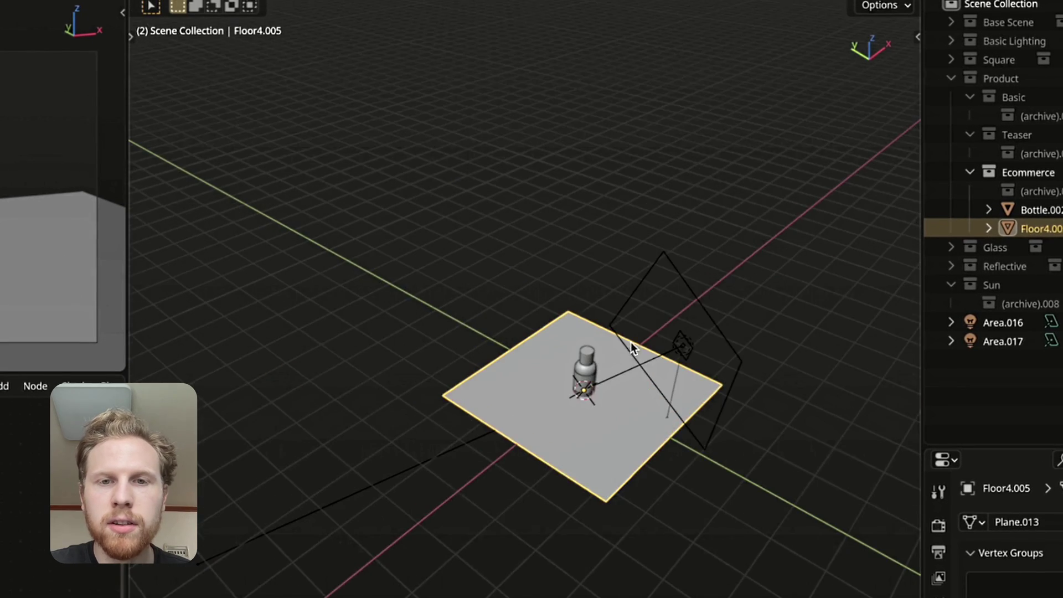
scroll(612, 346, up, 3)
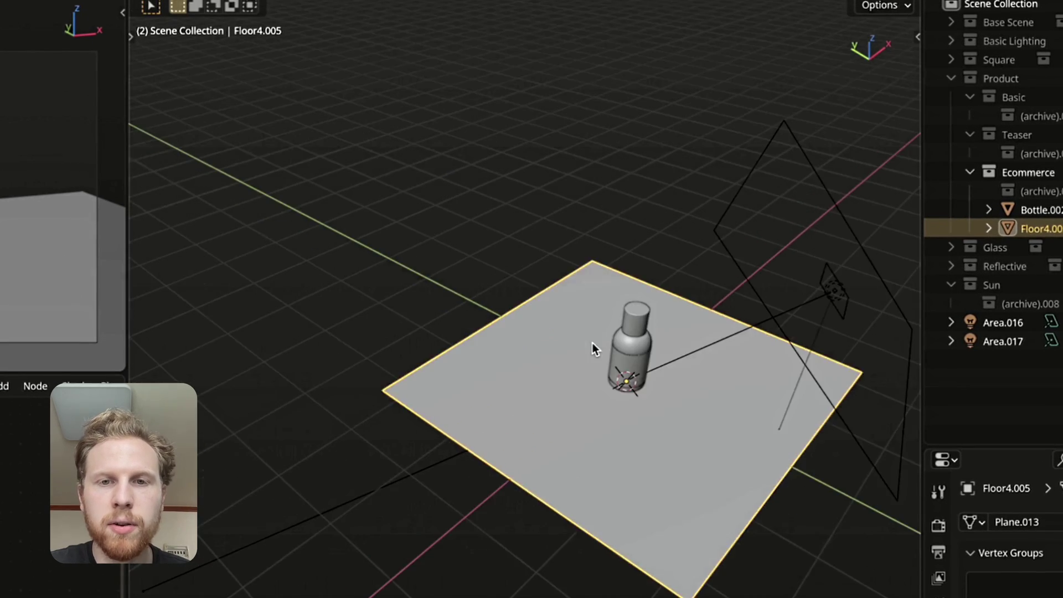
key(Tab)
middle_drag(508, 302, 505, 356)
key(e)
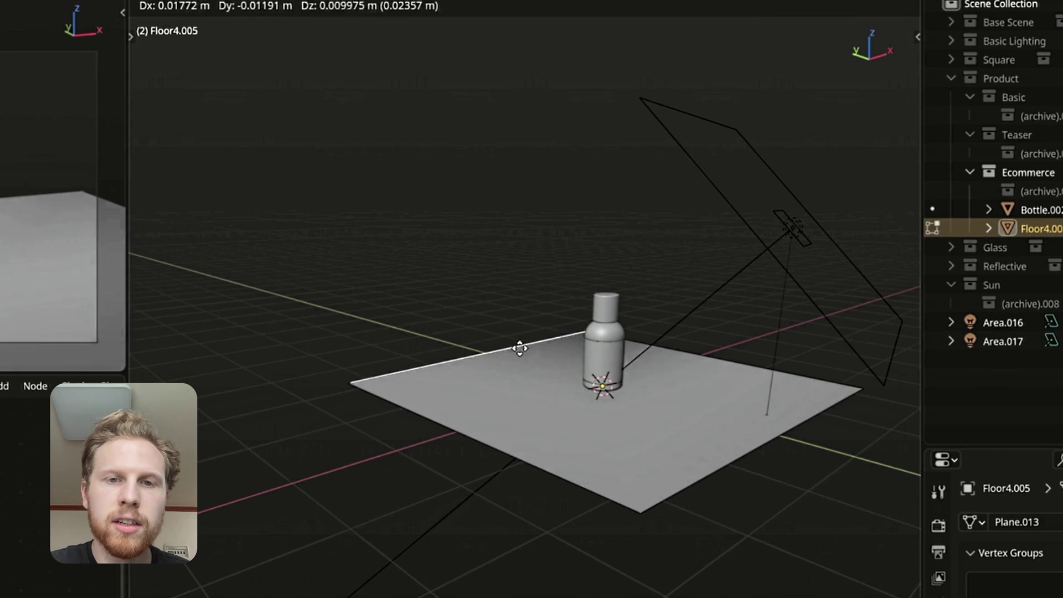
key(z)
click(510, 20)
Bevel the edge between floor and wall with 12 segments and an offset of about 0.78 m, finishing in Object Mode
middle_drag(510, 21, 623, 365)
key(ctrl+b)
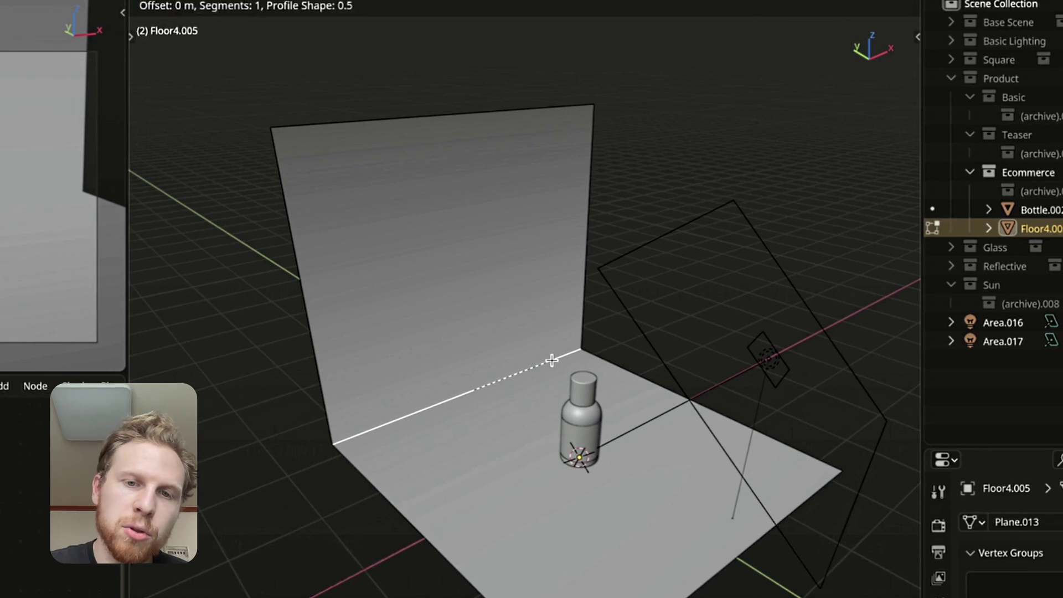
scroll(575, 372, up, 11)
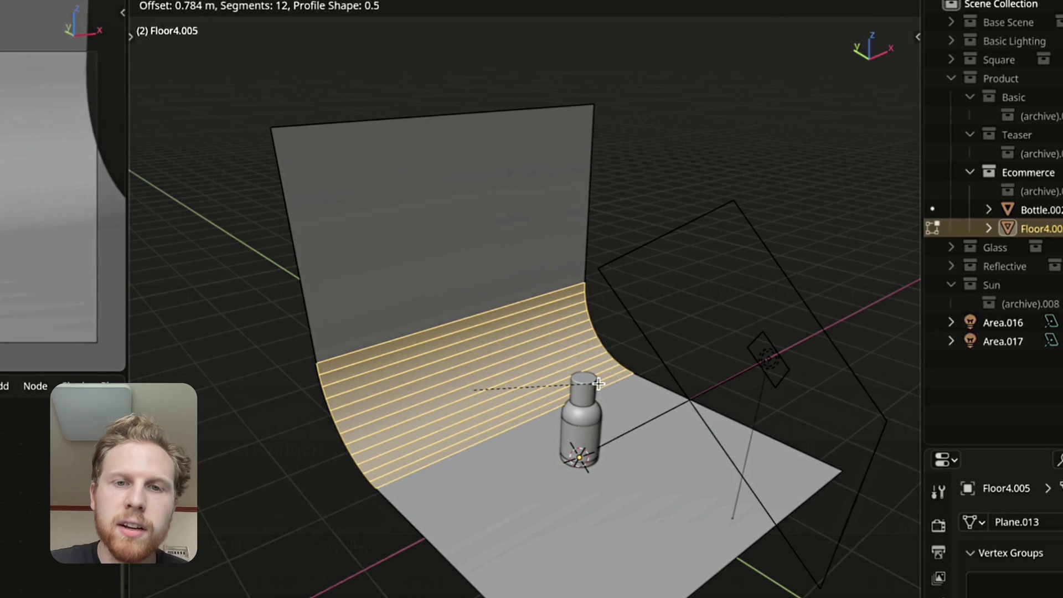
click(598, 383)
middle_drag(500, 320, 659, 340)
key(Tab)
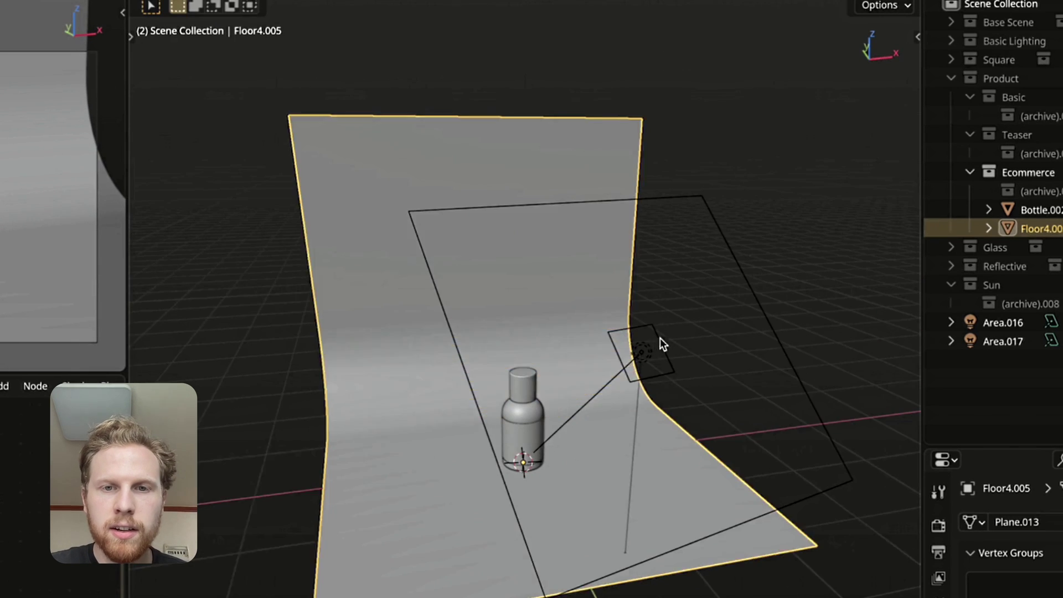
Find the smooth shading operator by search and apply it to the curved backdrop
key(F3)
text(smooth)
key(Down)
key(Return)
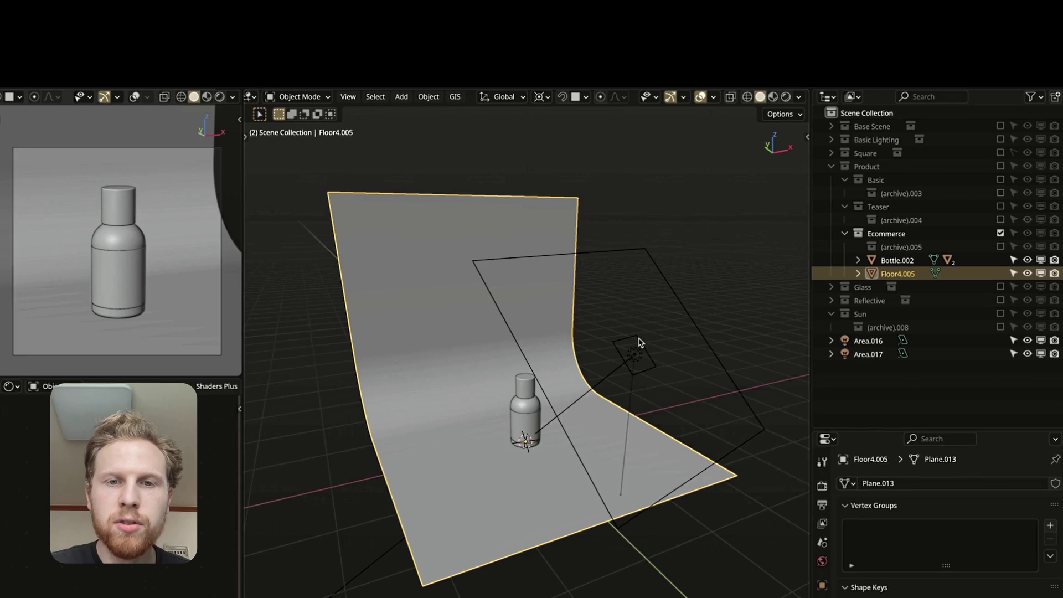
From the camera view, rotate the backdrop about -3.7° around Z and show the scene in rendered preview
key(KP_0)
key(r)
key(z)
click(562, 107)
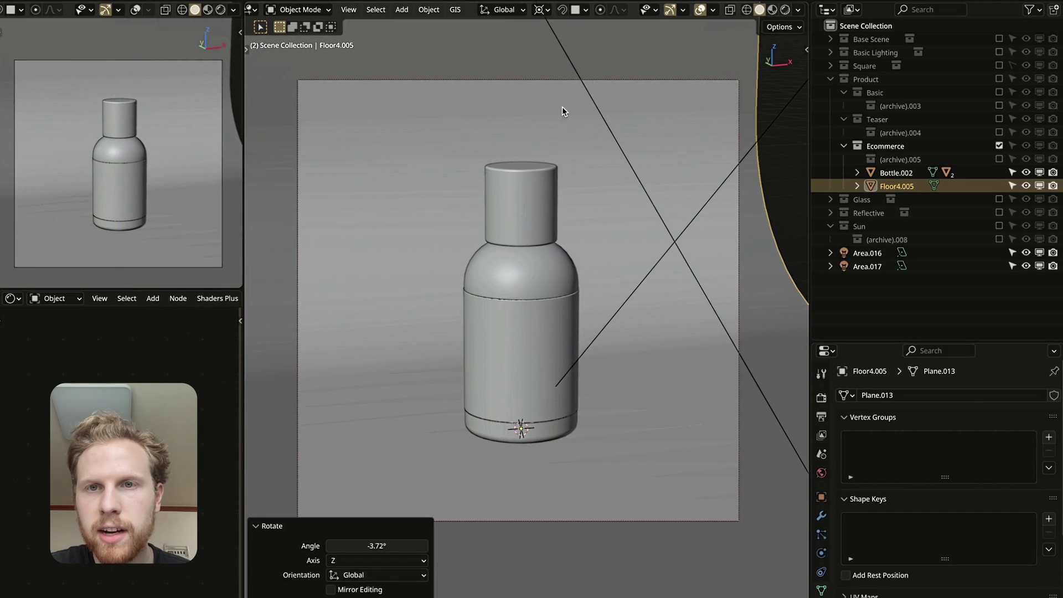
click(784, 10)
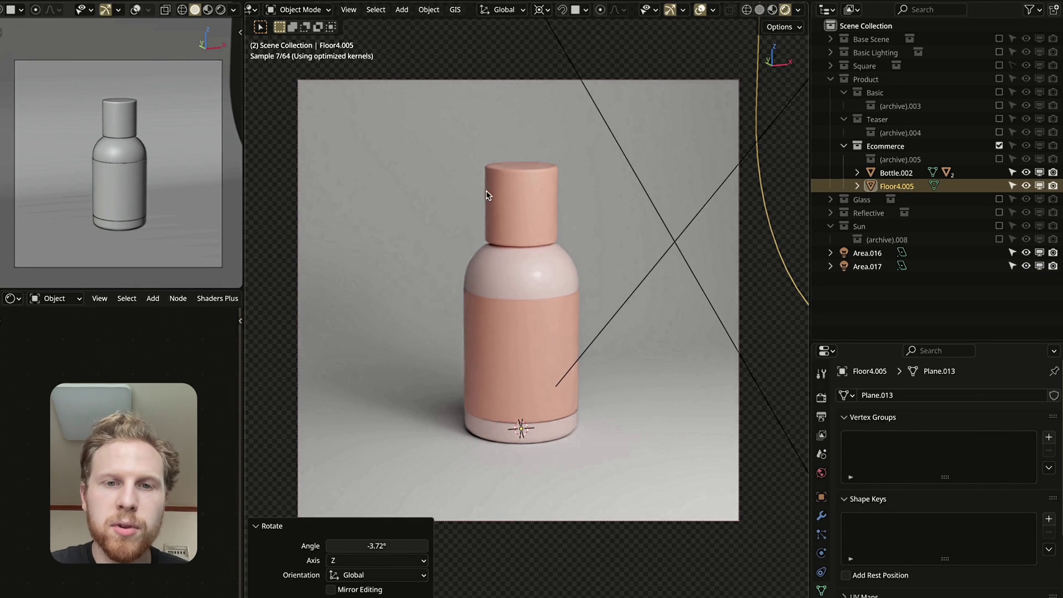
Duplicate the 50 W area light and move the copy horizontally behind the bottle, about 0.46 m in X and 2.97 m in Y
click(863, 254)
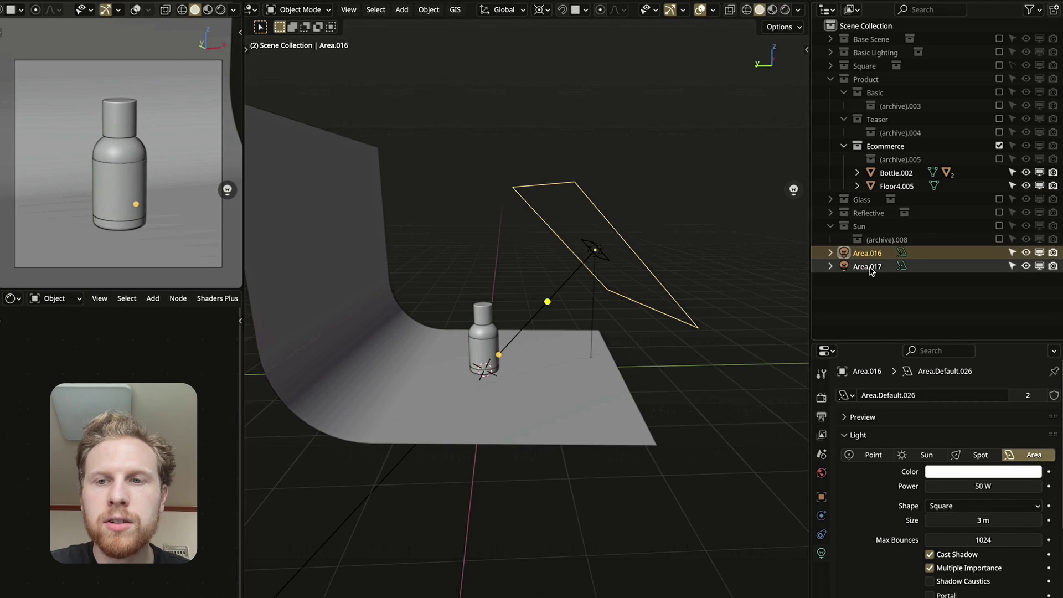
click(868, 267)
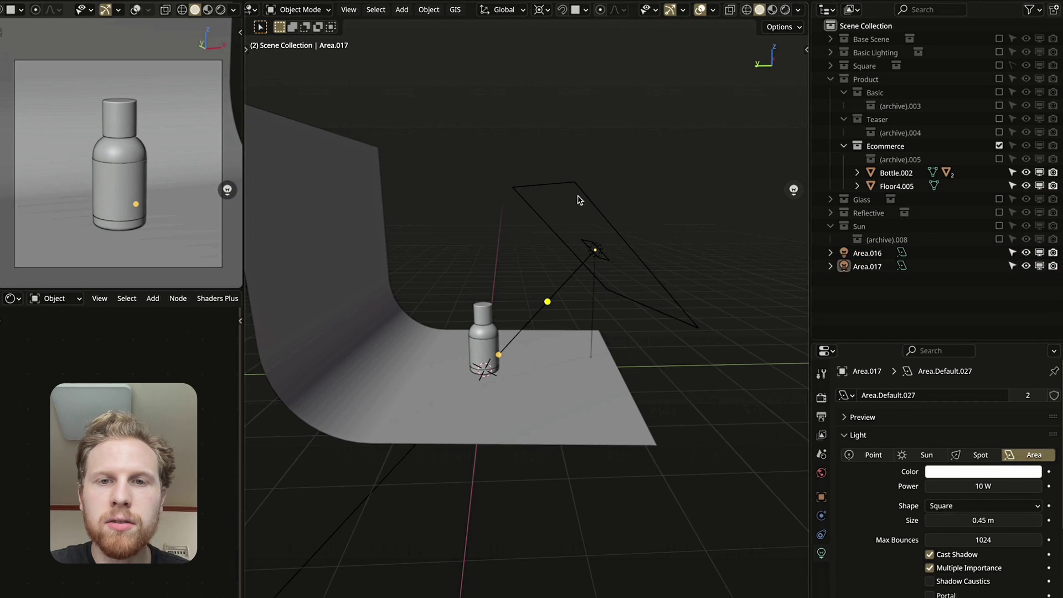
key(shift+d)
right_click(531, 284)
key(g)
key(shift+z)
click(459, 223)
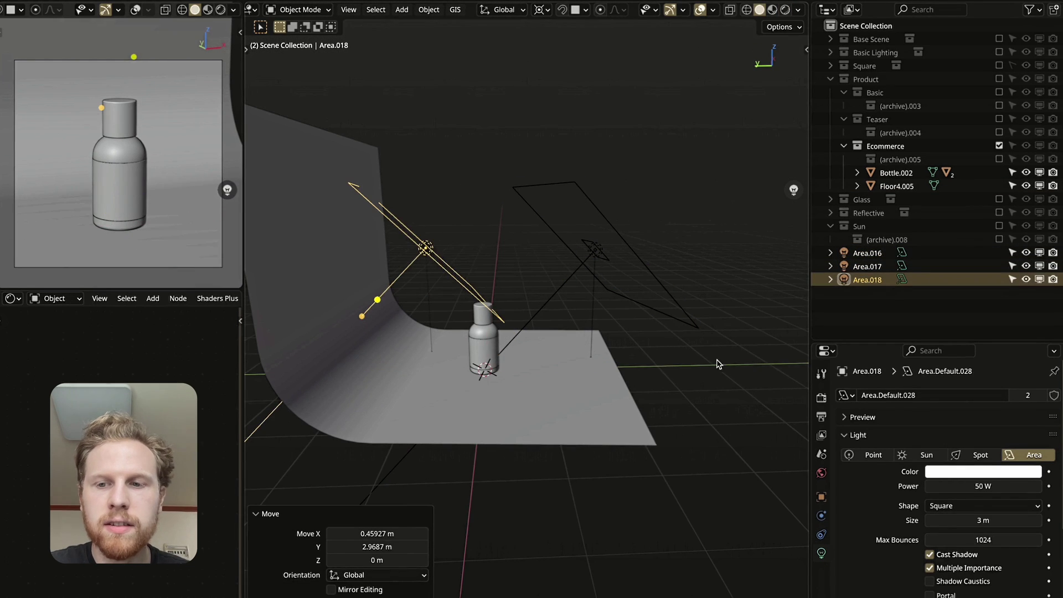
Set the rear light's size to 1 m, nudge it horizontally and preview the render through the camera without overlays
text(1)
key(Return)
key(g)
click(552, 272)
key(ctrl+KP_0)
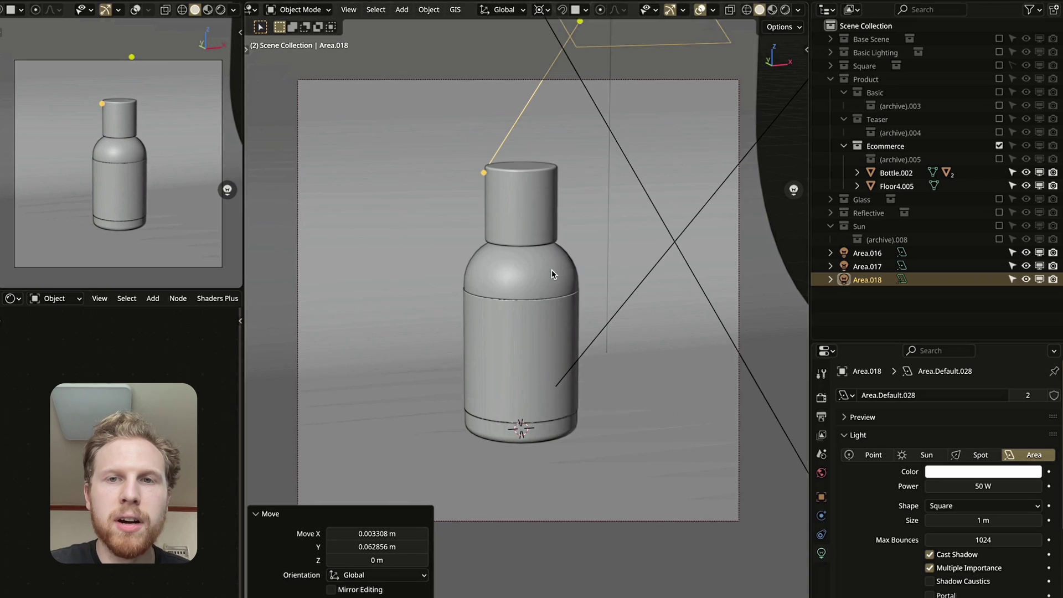
click(786, 9)
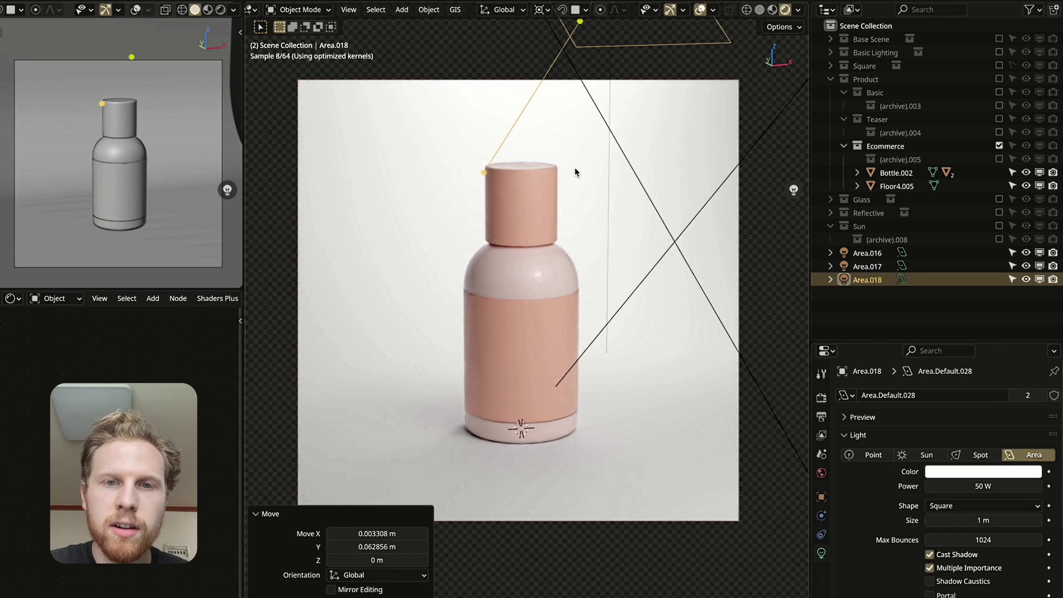
click(472, 115)
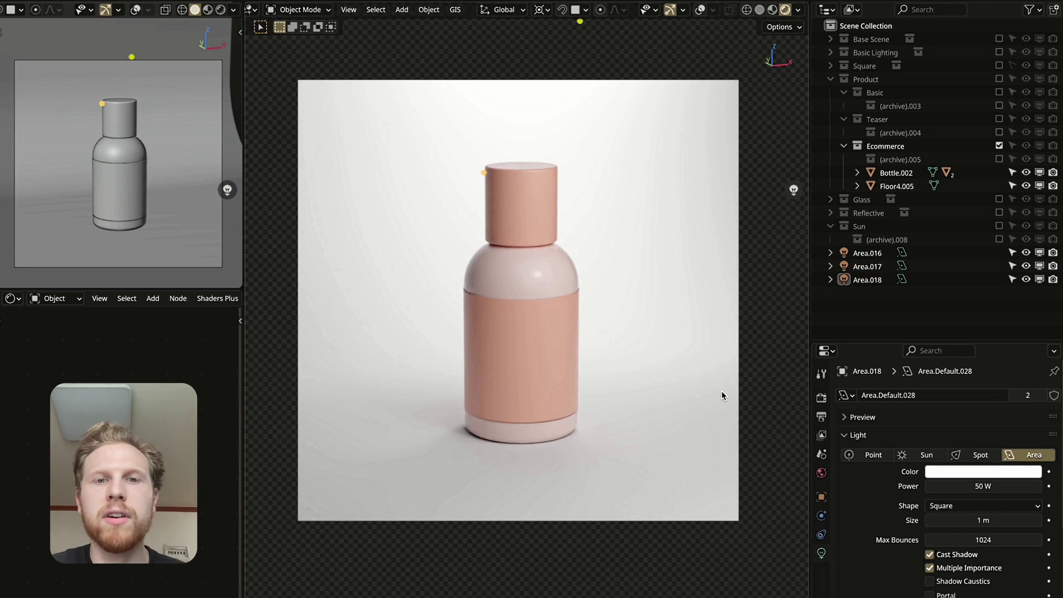
Set the power of the front area light Area.016 to 80 W
click(866, 253)
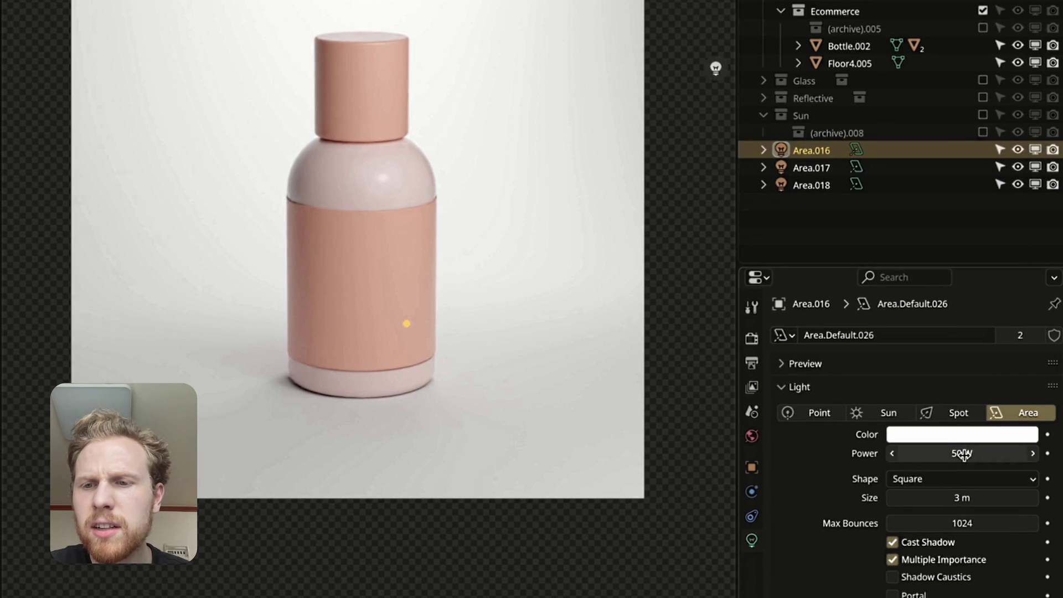
text(80)
key(Return)
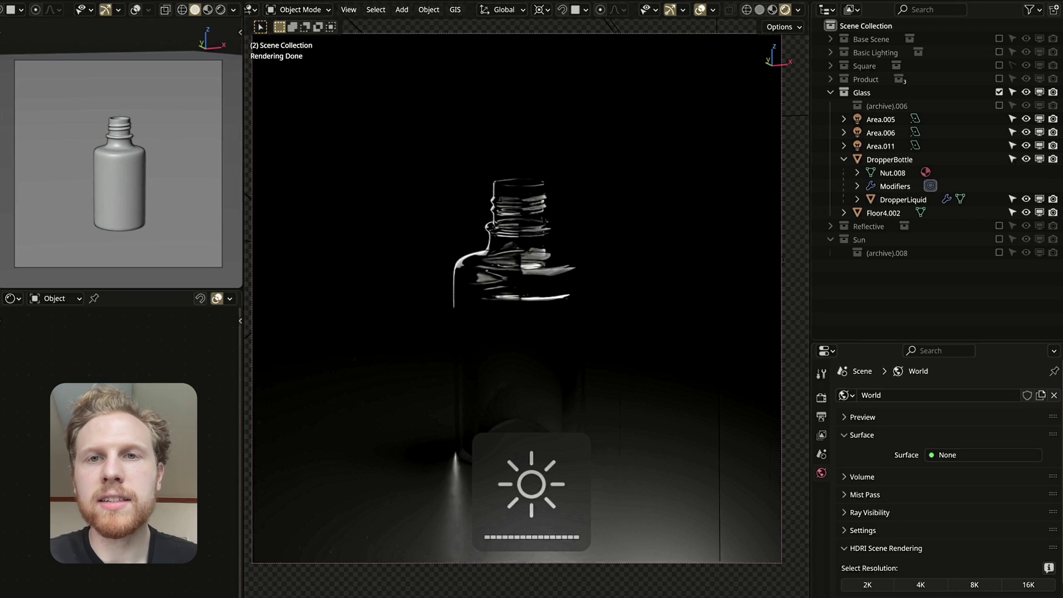
Add an area light to the Glass scene and raise it vertically above the dropper bottle
click(552, 272)
key(shift+a)
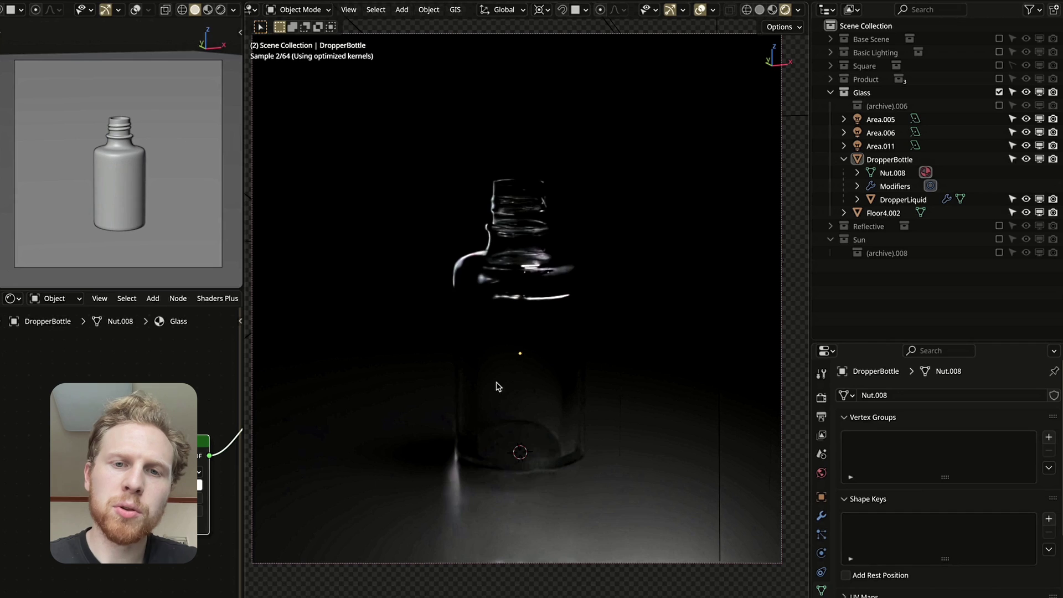
key(shift+a)
mouse_move(554, 338)
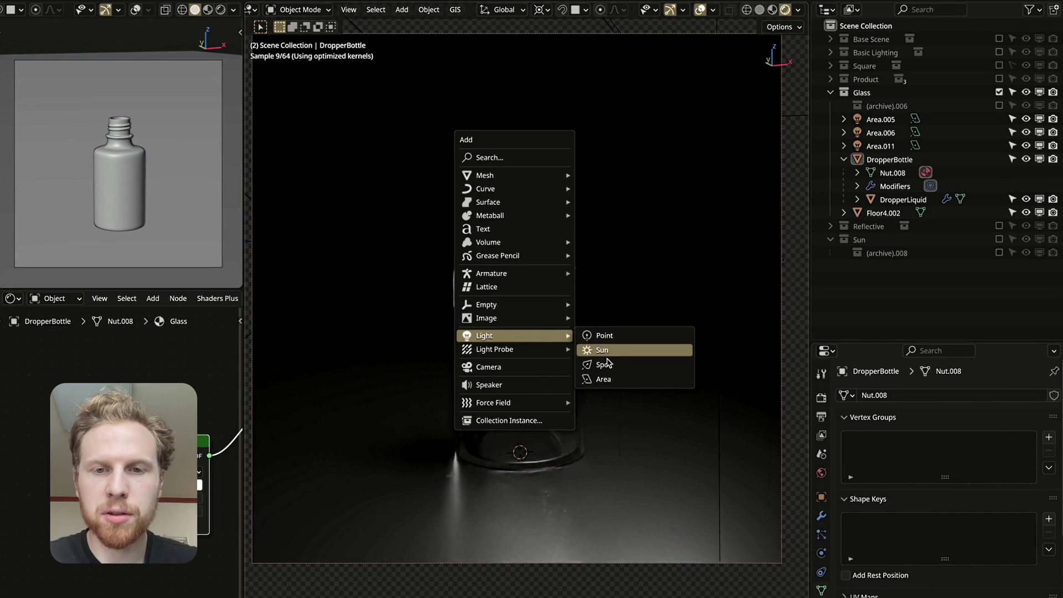
click(628, 383)
key(g)
key(z)
click(643, 102)
Swing the area light behind the glass bottle by rotating it about -9.4° around Z, -59.2° around local X and -37.5° around Z
key(r)
key(z)
click(557, 37)
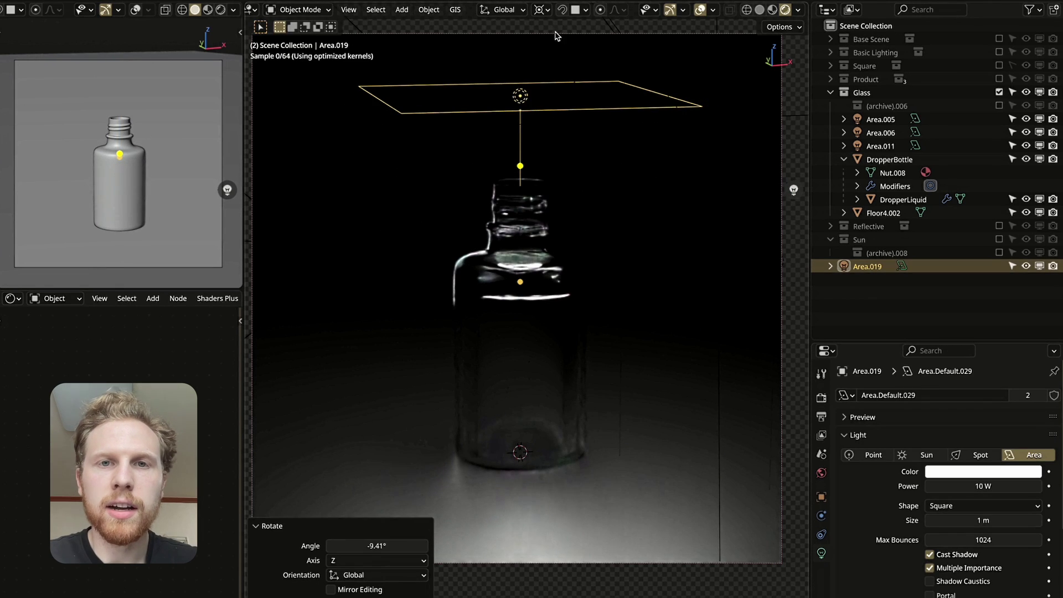
key(r)
key(x)
key(x)
click(300, 146)
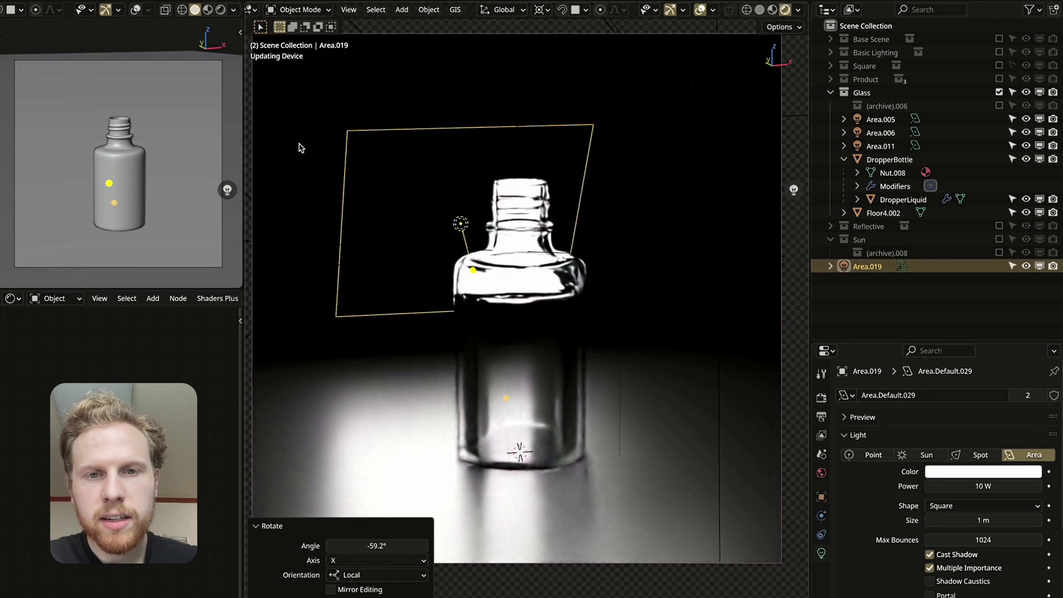
key(r)
key(z)
click(602, 175)
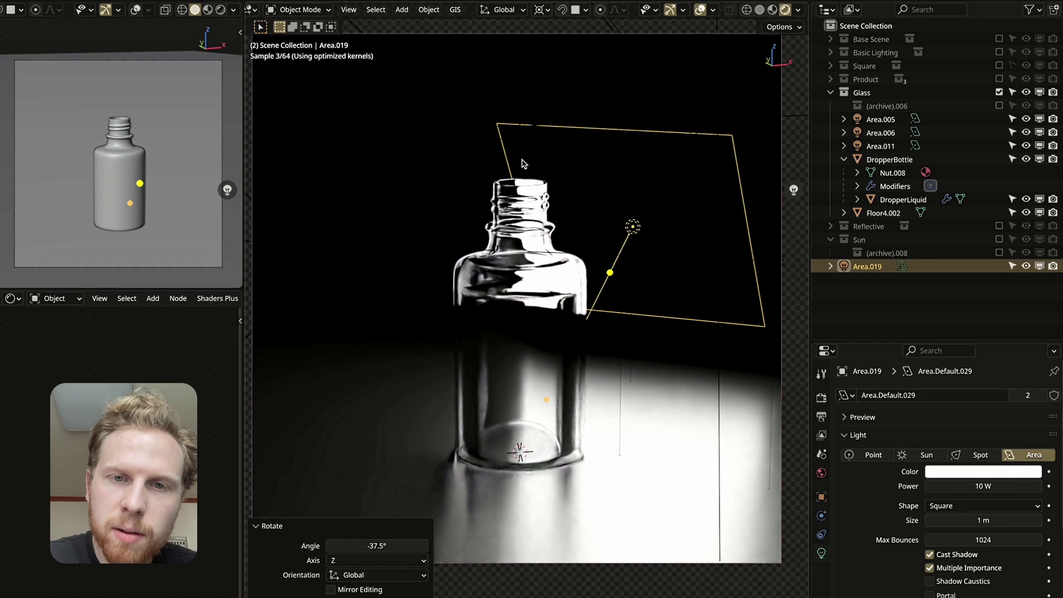
Enable shader nodes for the area light behind the glass bottle and preview the GradientEllipticalSharper.png texture file
scroll(551, 266, up, 8)
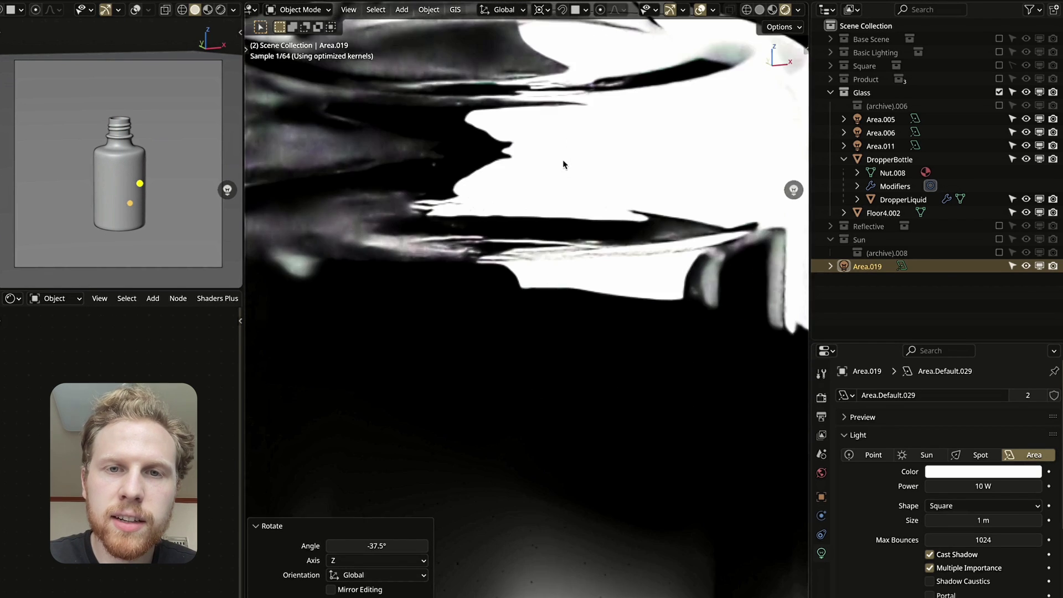
key(KP_0)
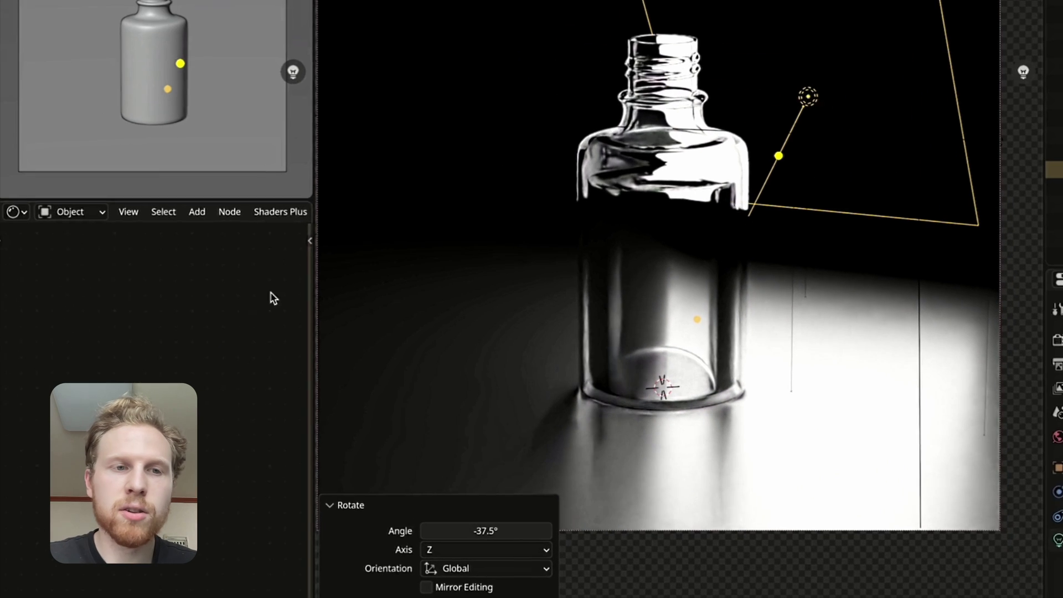
middle_drag(32, 203, 10, 203)
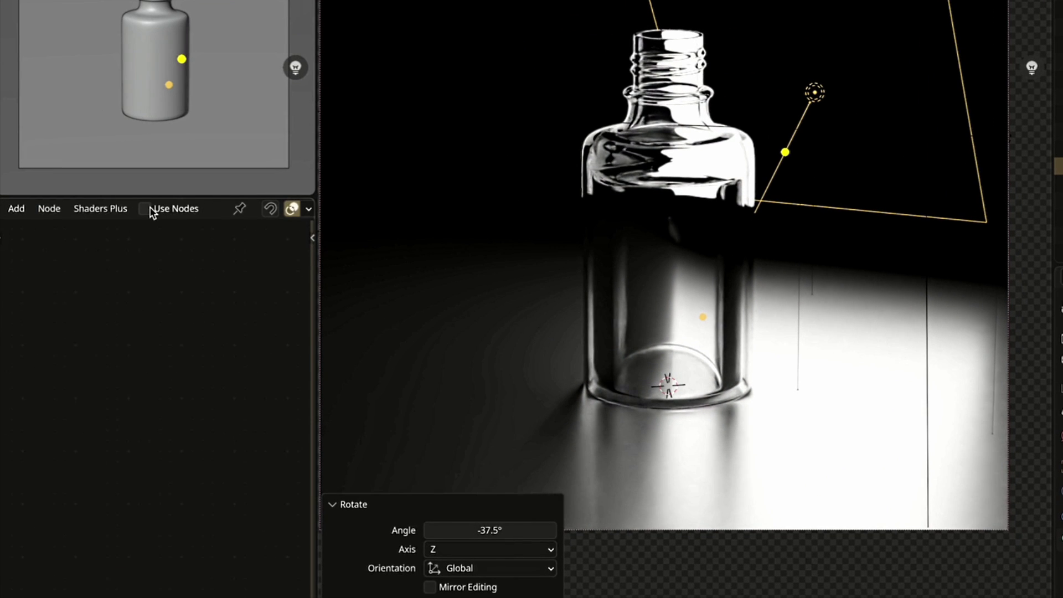
click(145, 209)
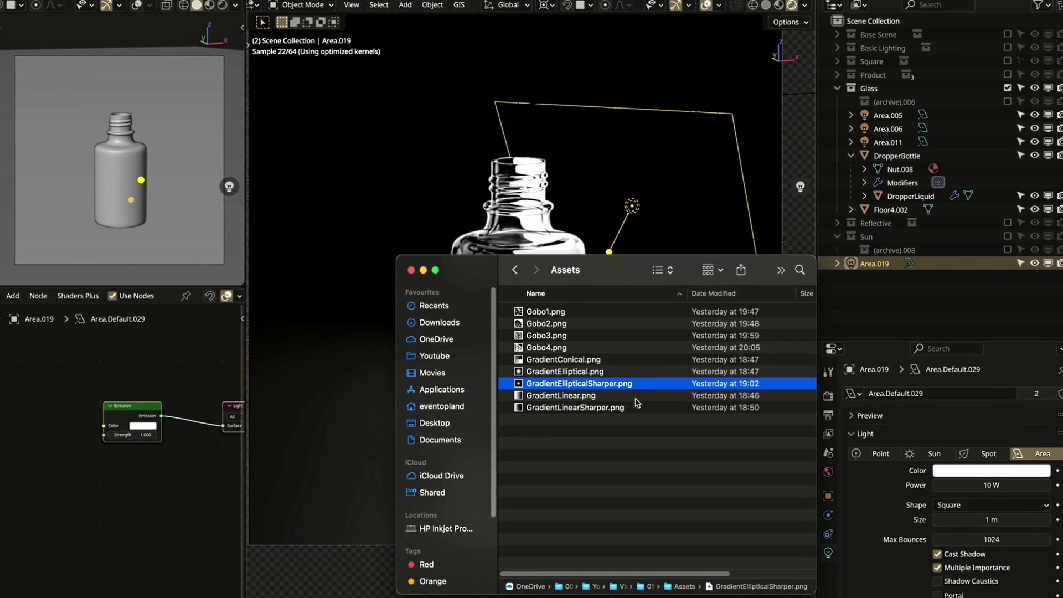
key(space)
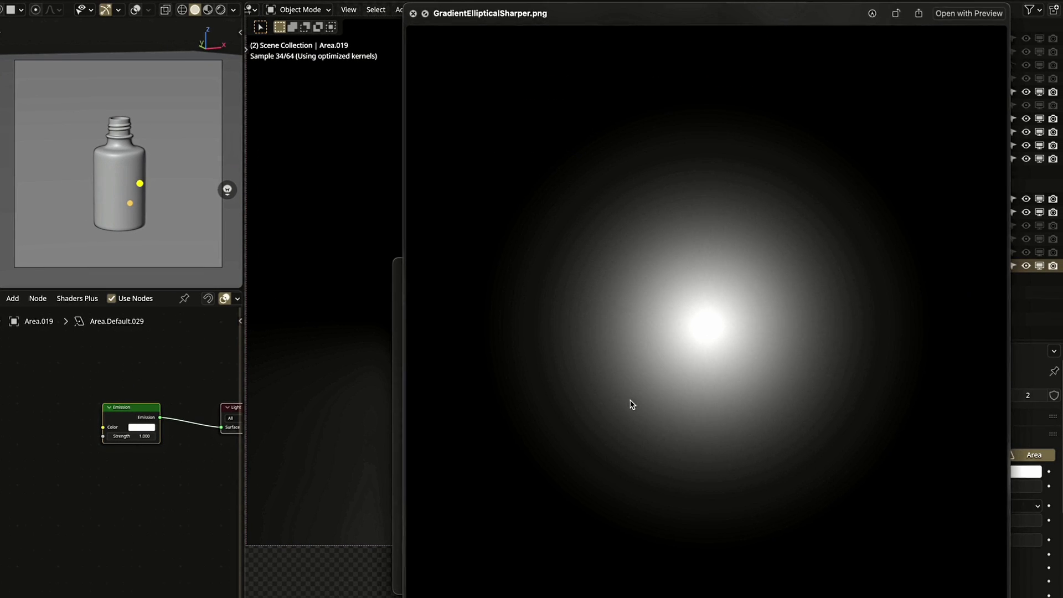
key(space)
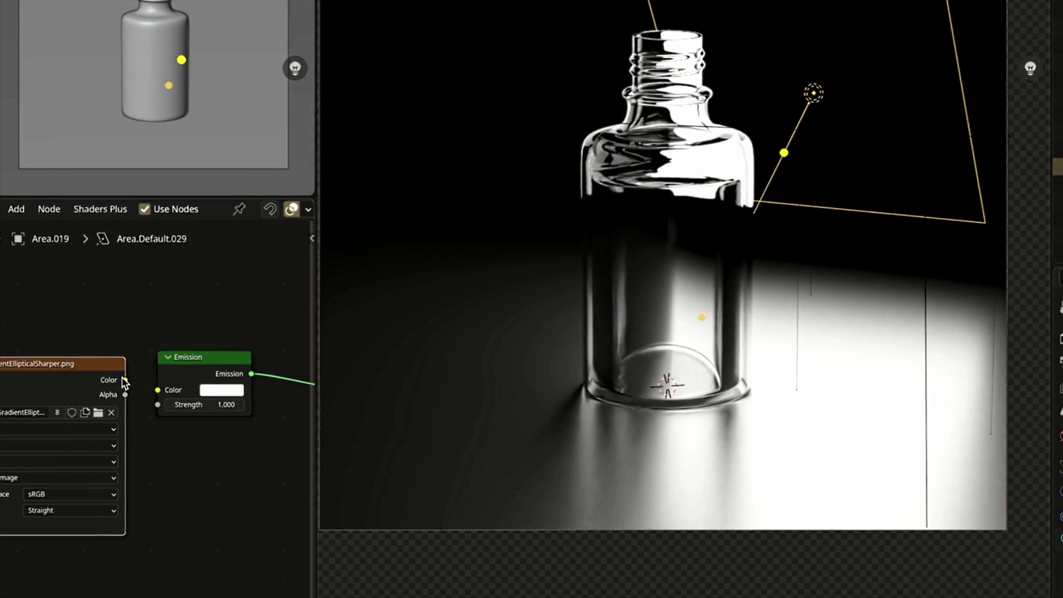
Link the GradientEllipticalSharper.png image's color output to the Emission color of the glass scene's area light
drag(97, 430, 115, 439)
scroll(155, 473, up, 2)
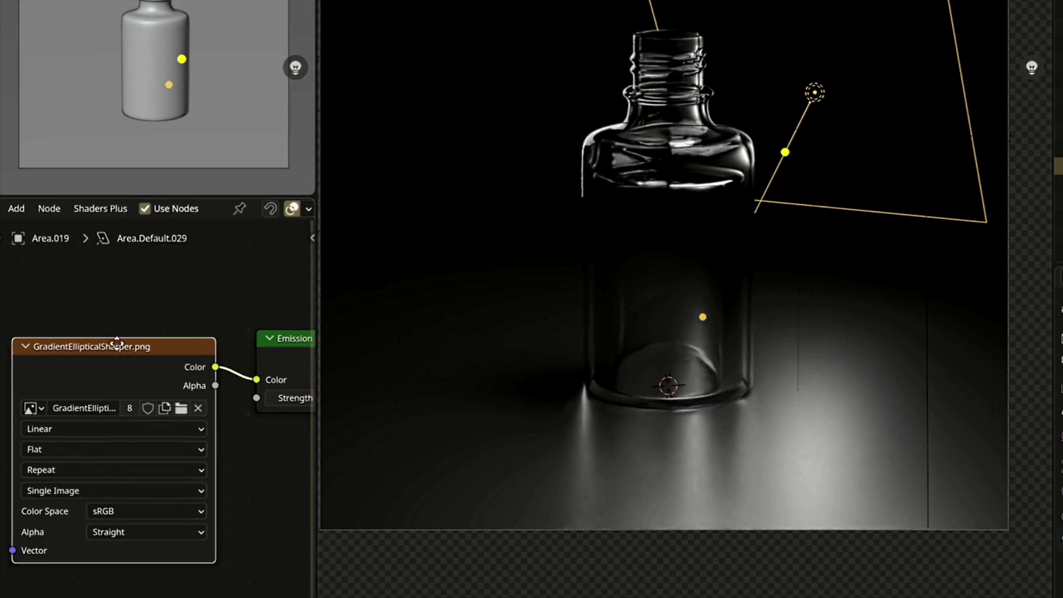
scroll(154, 360, left, 3)
middle_drag(276, 354, 133, 347)
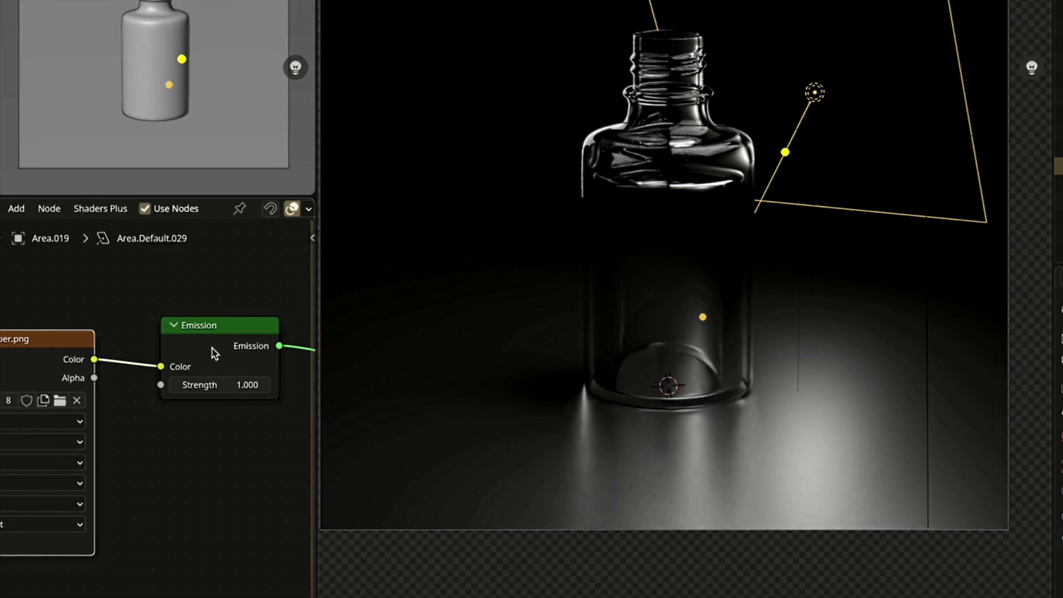
middle_drag(214, 353, 153, 338)
click(122, 352)
Center the area light behind the glass bottle by rotating it about 21.7° around Z and -14.1° around local X
key(r)
key(z)
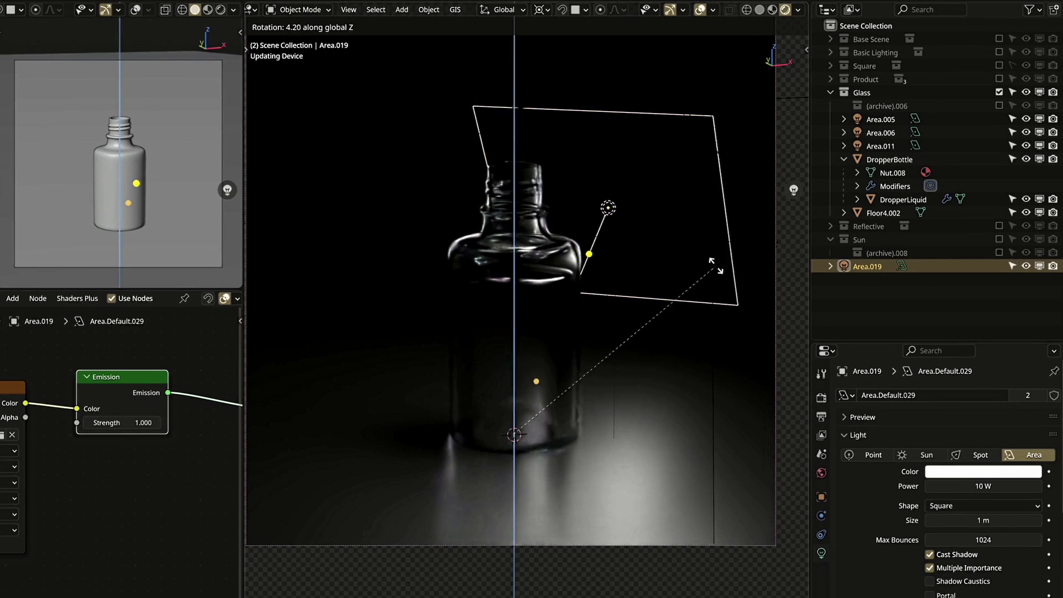
click(694, 163)
key(r)
key(x)
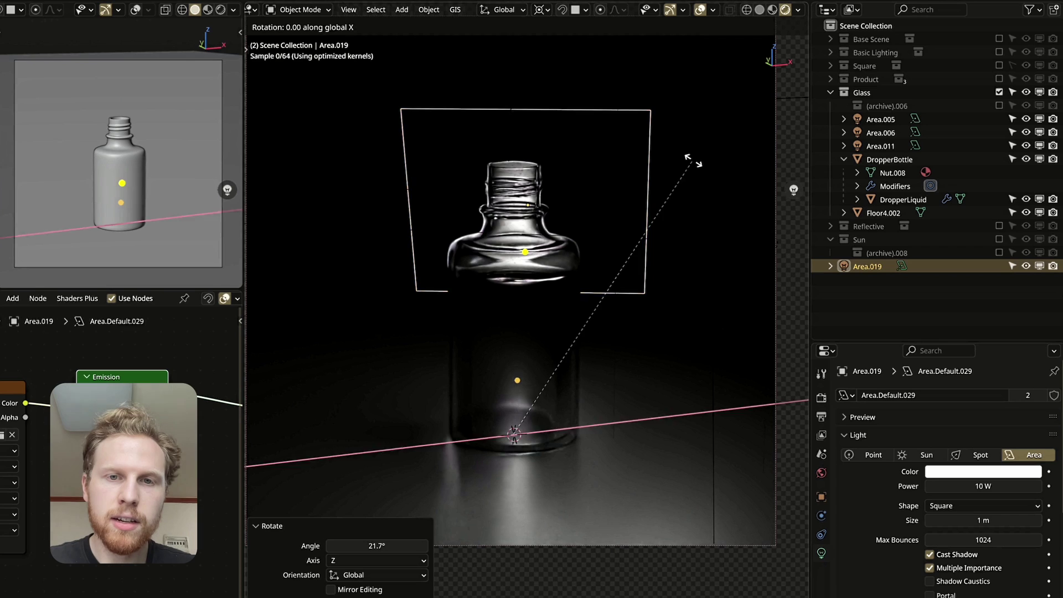
key(x)
click(689, 271)
Move the area light horizontally behind the glass bottle with its Z locked, and preview the render without overlays
key(g)
key(z)
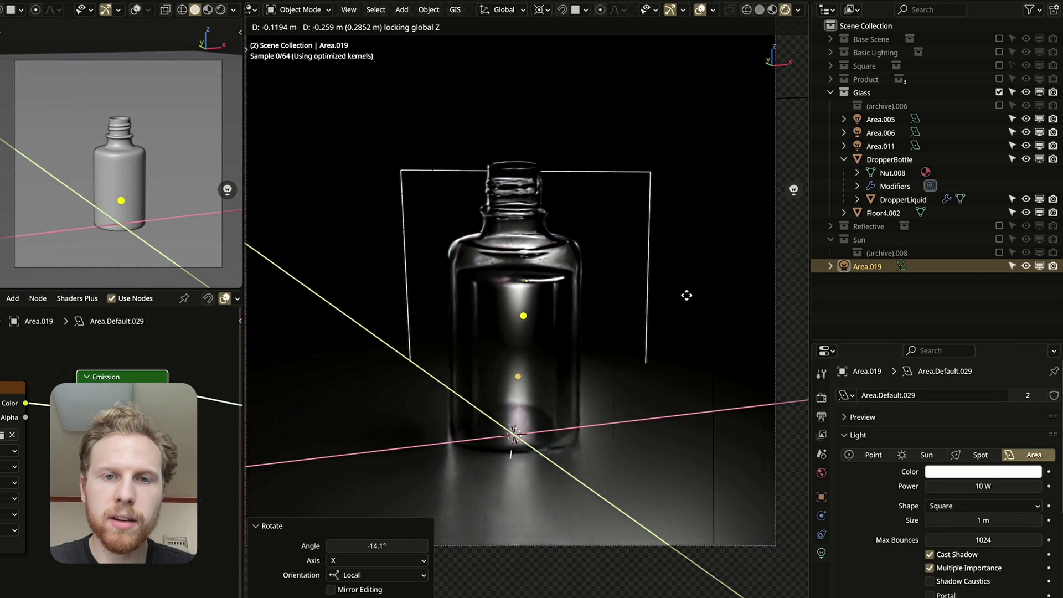
click(683, 330)
click(682, 327)
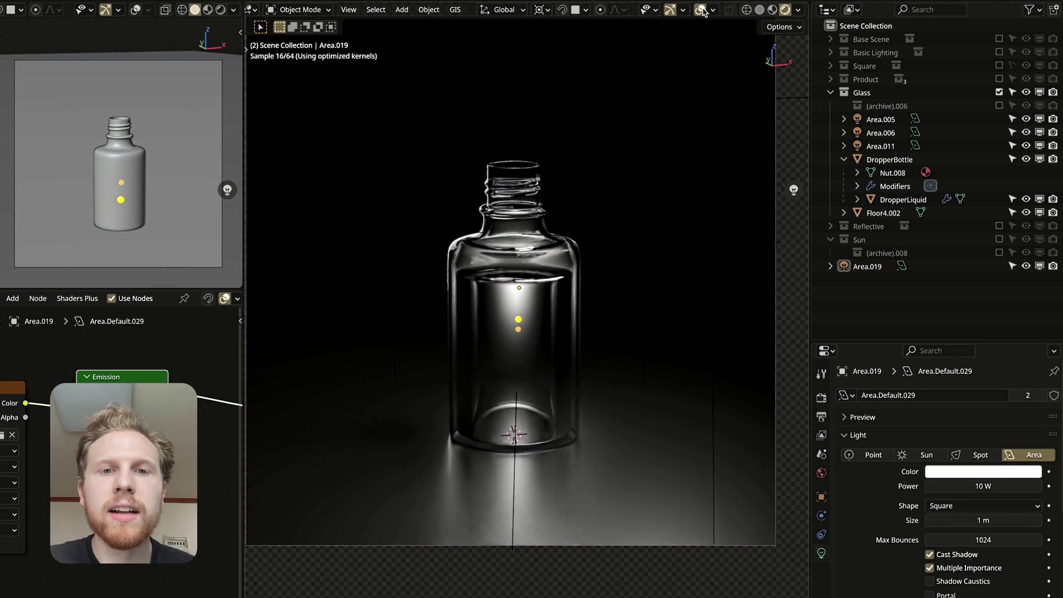
click(701, 10)
click(765, 189)
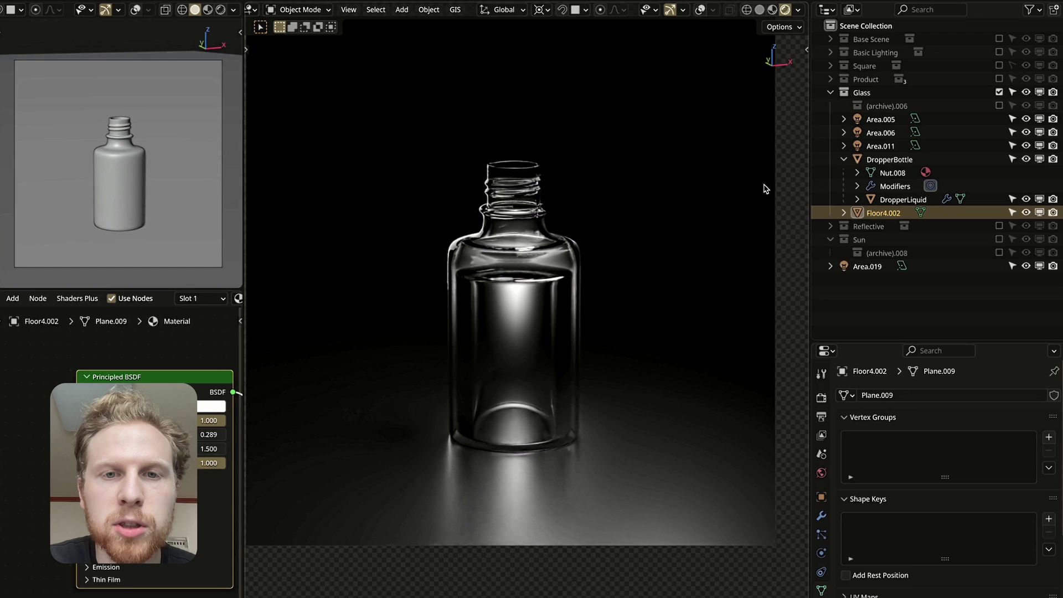
Select the area light behind the glass bottle and pick a new light color for it
click(586, 244)
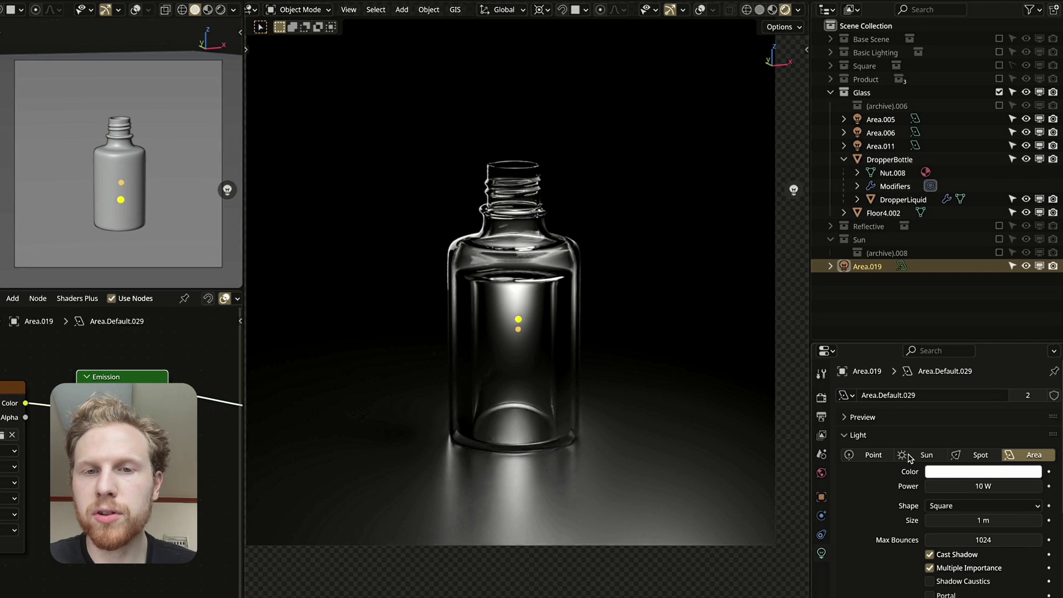
click(987, 471)
click(982, 330)
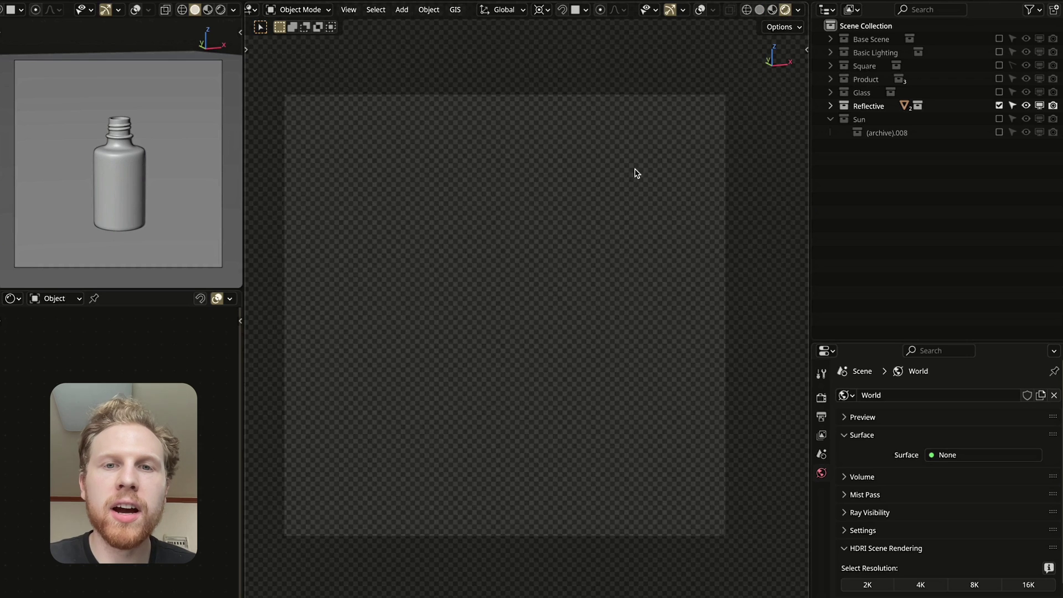
Add an area light to the Reflective scene and raise it vertically above the bottle
shift+middle_drag(635, 169, 639, 152)
scroll(609, 112, up, 1)
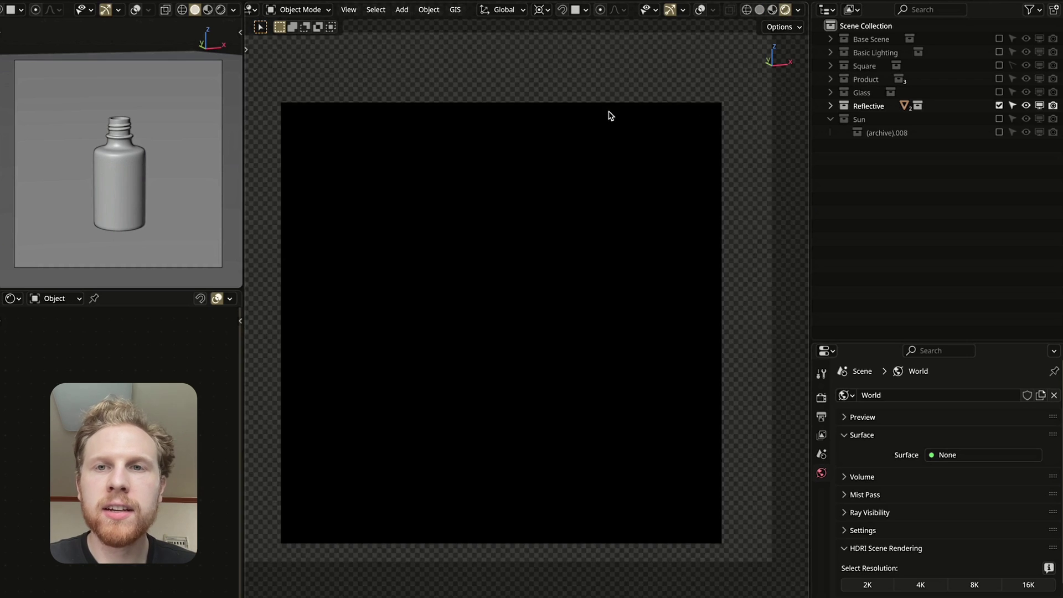
key(shift+a)
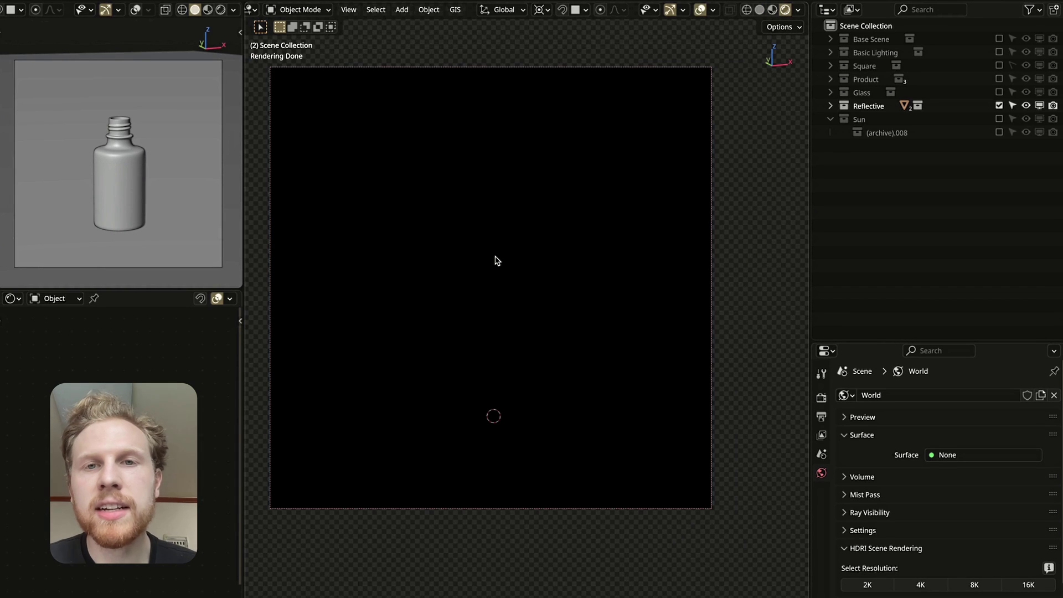
shift+middle_drag(503, 214, 517, 222)
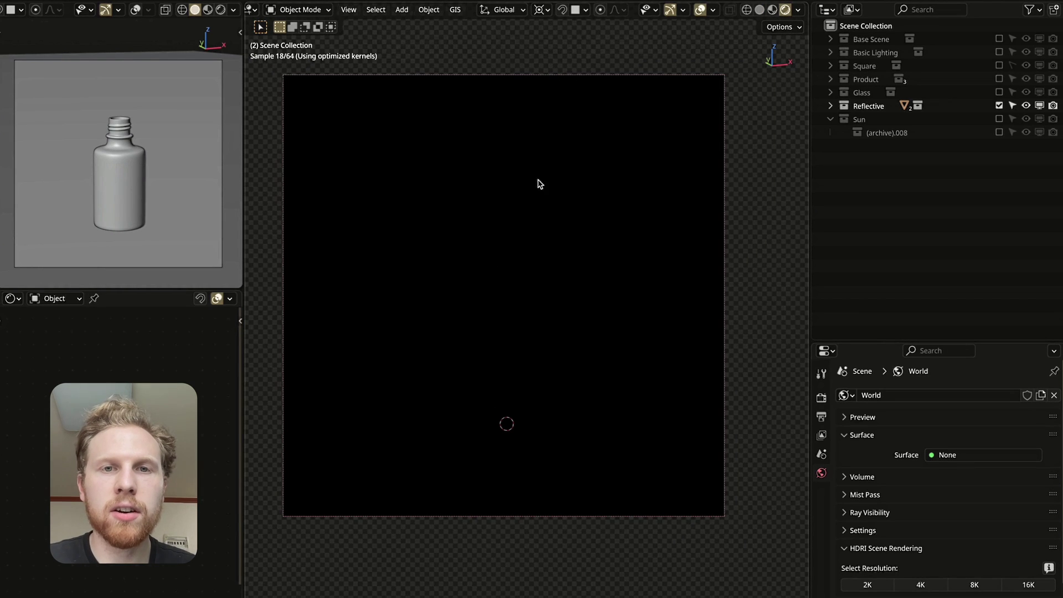
key(shift+a)
mouse_move(498, 253)
click(566, 294)
key(g)
key(z)
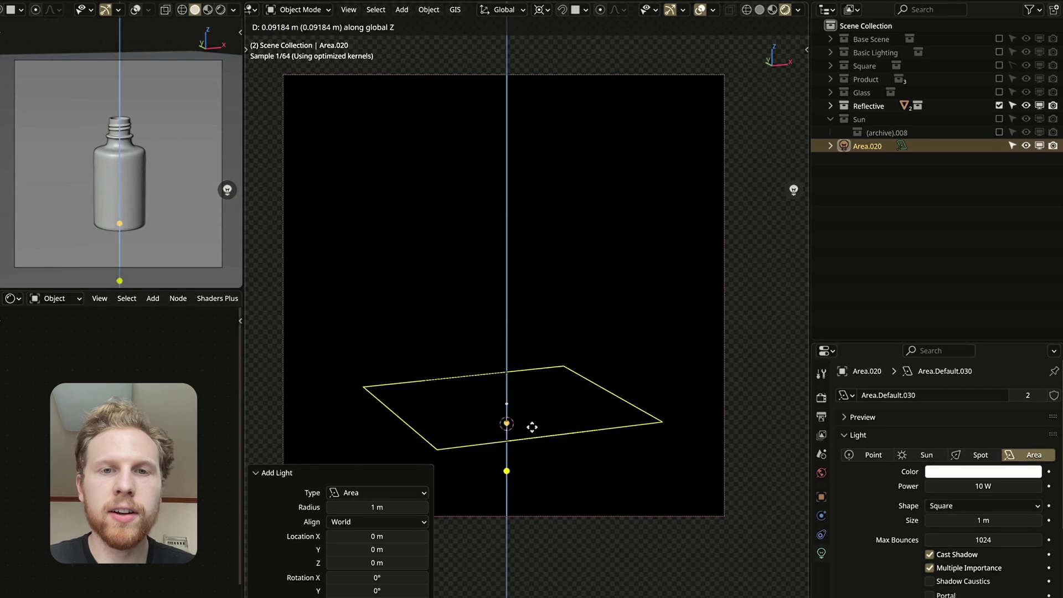
click(625, 156)
Rotate the area light above the reflective bottle about -21.1° around Z and inspect its reflections on the neck
key(r)
key(z)
click(678, 215)
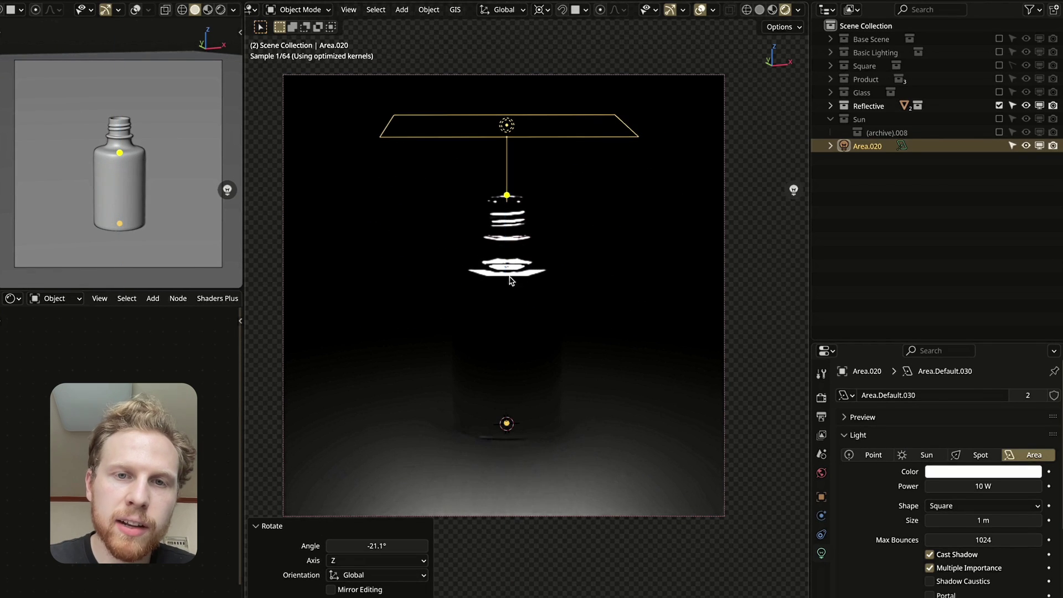
scroll(484, 263, up, 5)
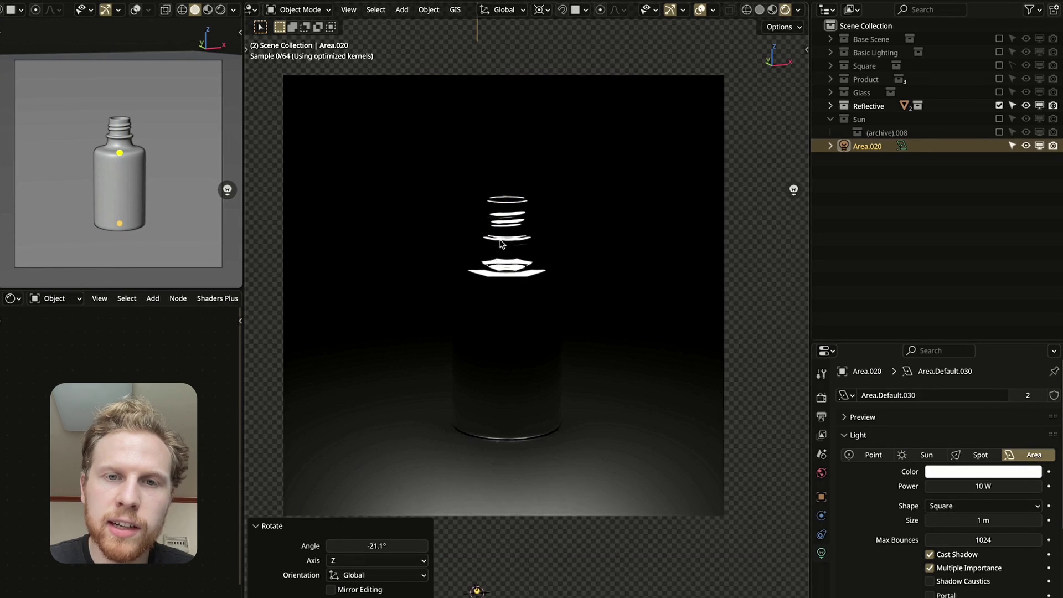
scroll(500, 244, down, 5)
key(x)
key(Escape)
Swing the area light down around its local X axis and turn it about 12.6° around Z
key(r)
key(x)
key(x)
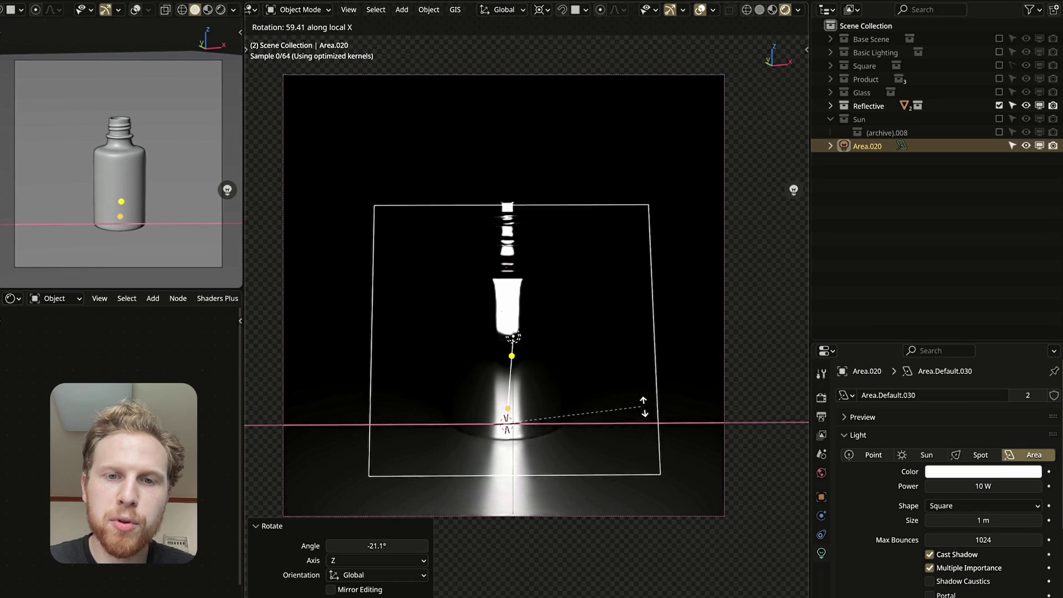
key(z)
click(642, 320)
Enable shader nodes for the Reflective scene's light and feed GradientEllipticalSharper.png into its Emission color
scroll(182, 303, right, 4)
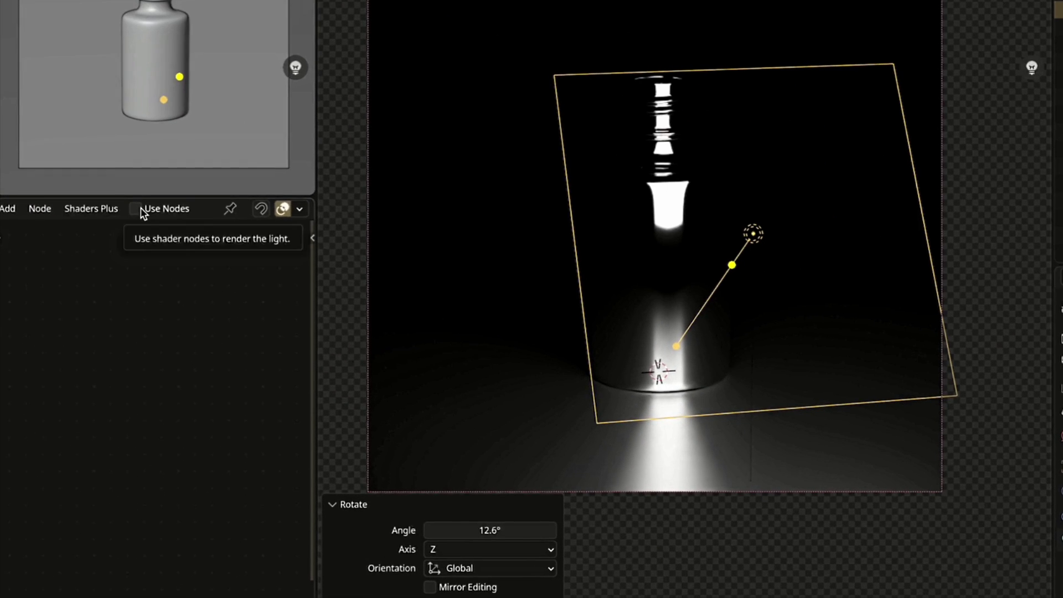
click(108, 299)
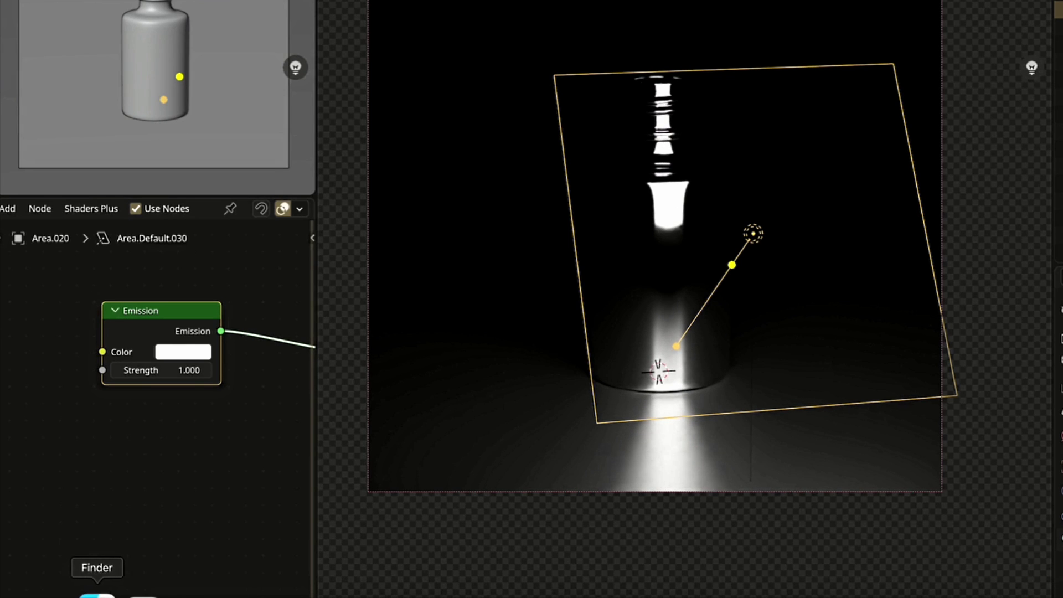
click(96, 594)
drag(58, 453, 35, 444)
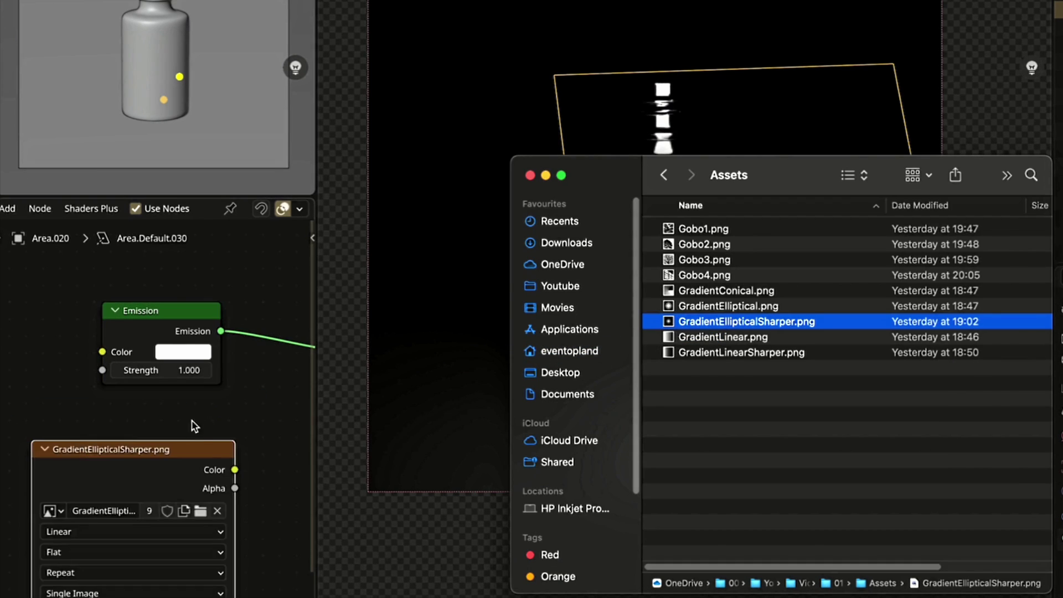
drag(194, 449, 70, 451)
drag(103, 357, 102, 352)
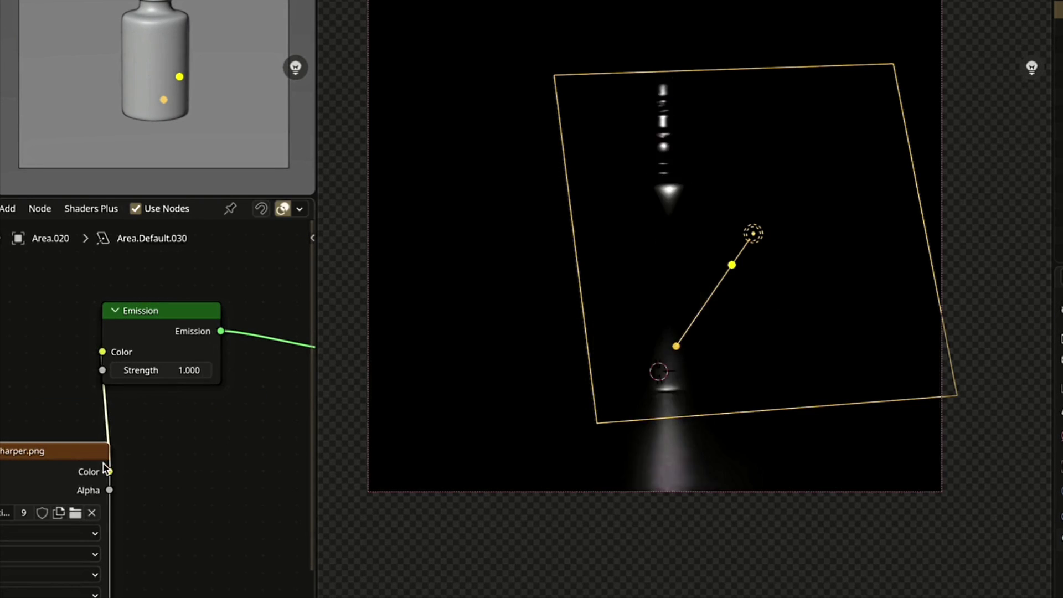
Rotate the gradient area light about 21.8° around its local X axis to lower it toward the floor
key(r)
key(x)
key(x)
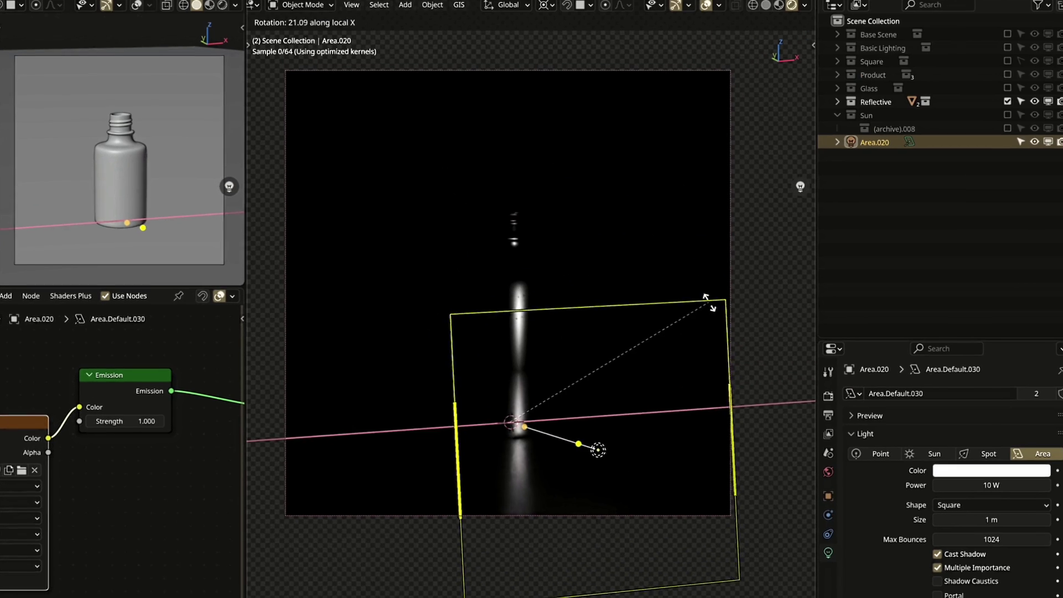
click(708, 303)
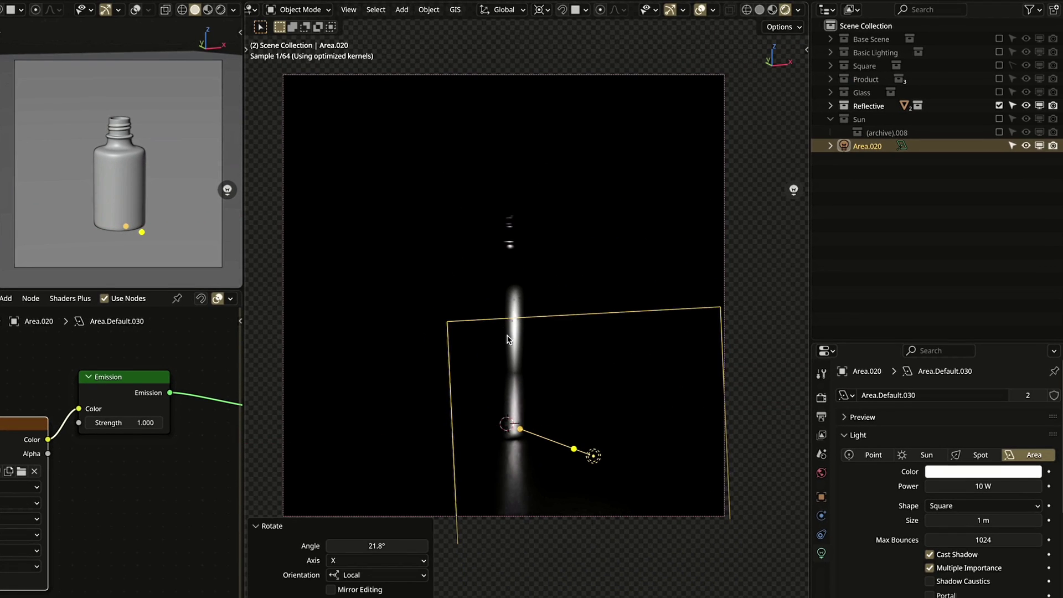
key(s)
key(z)
key(z)
right_click(588, 258)
key(s)
key(y)
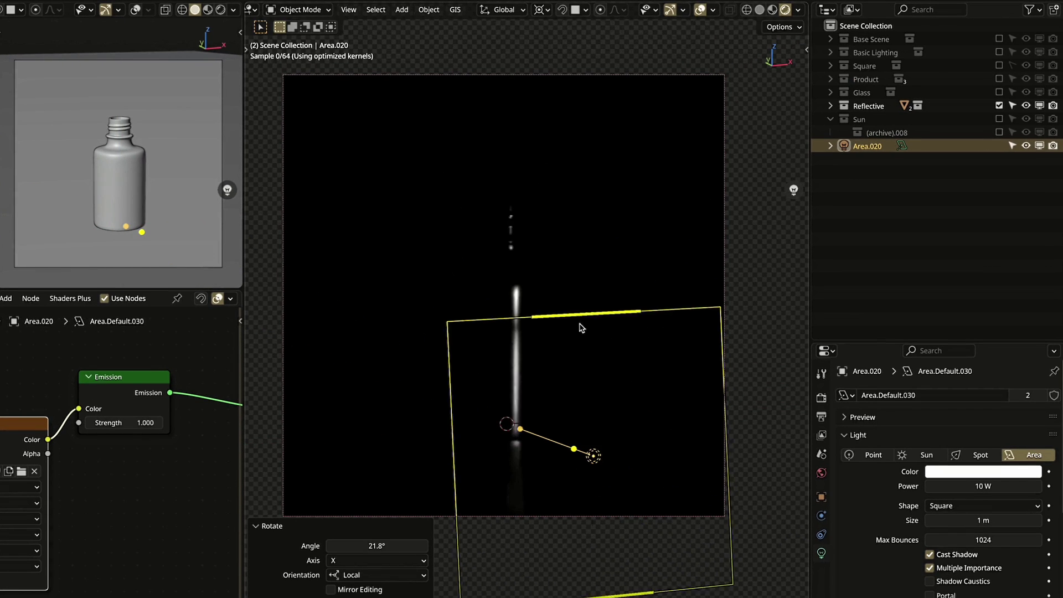
key(Escape)
Stretch the gradient light vertically by scaling it about 3.16 along global Z, and adjust its Z scale once more
key(s)
key(z)
click(768, 184)
key(s)
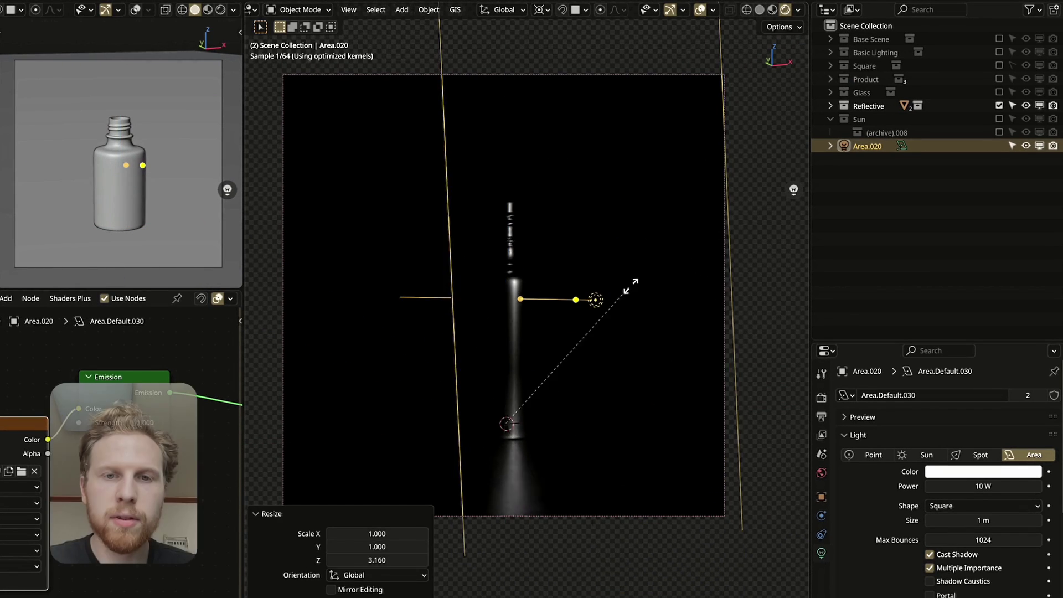
key(z)
click(661, 286)
Rotate the stretched area light about 3.71° around Z and widen it along its local X axis
key(r)
key(z)
click(673, 305)
key(s)
key(x)
key(x)
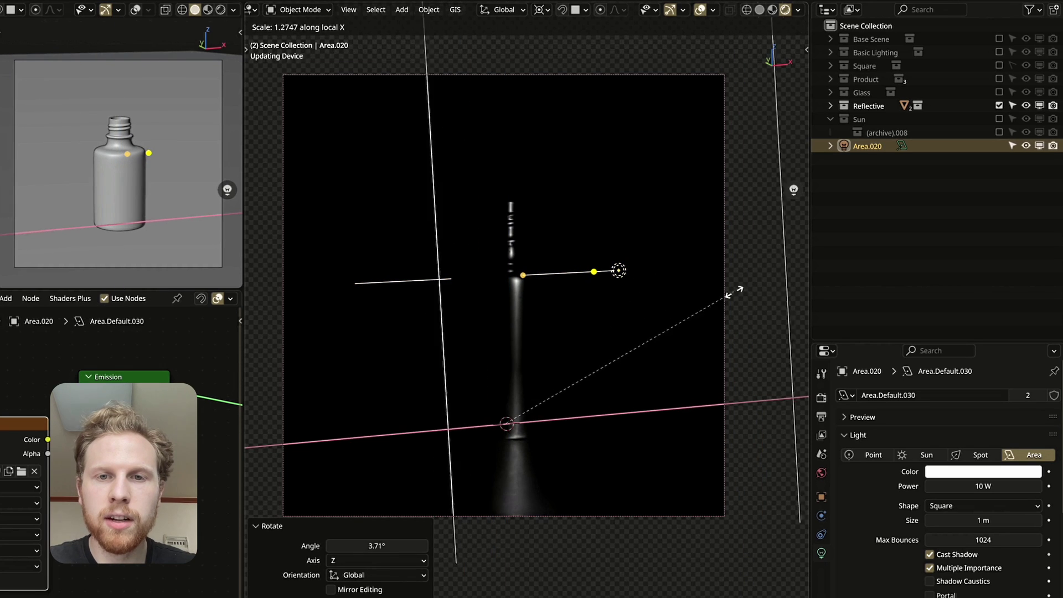
click(372, 261)
Set the power of the widened area light to 50 W
click(987, 487)
text(50)
key(Return)
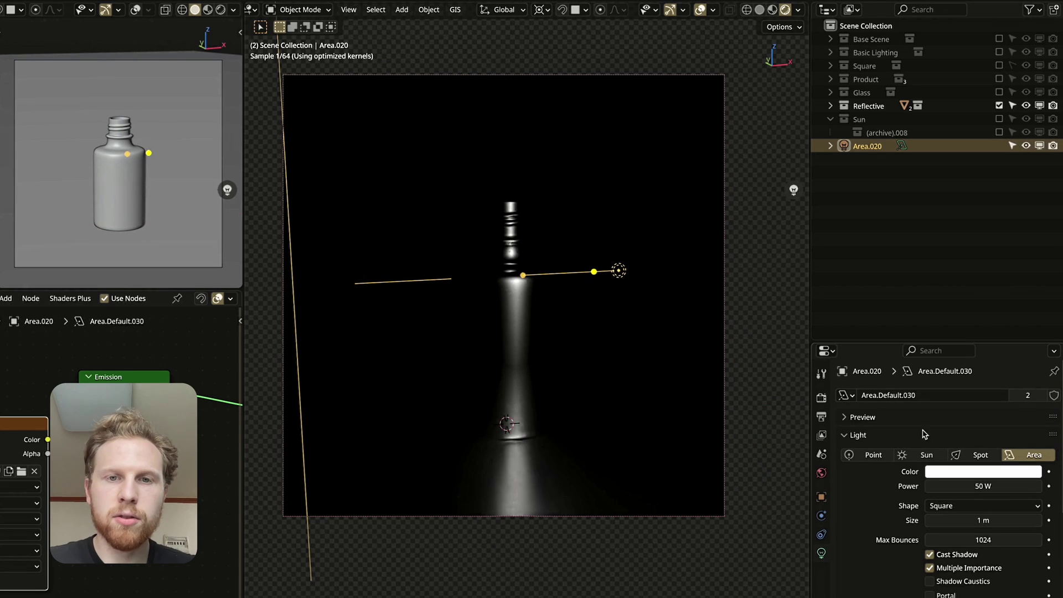
Swing the area light around Z to one side behind the bottle as a rim light, with a final rotation of about 104°
key(r)
key(z)
click(672, 319)
key(r)
key(z)
click(637, 287)
Duplicate the rim light in place and rotate the copy about 74.3° around Z to light the bottle's opposite edge
key(shift+d)
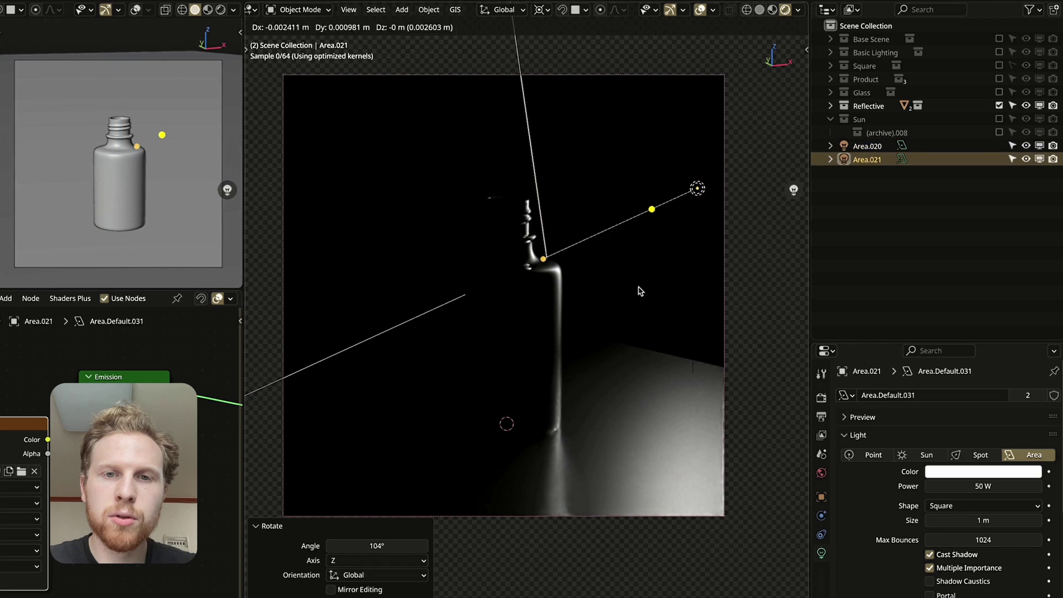
right_click(641, 302)
key(r)
key(z)
click(672, 194)
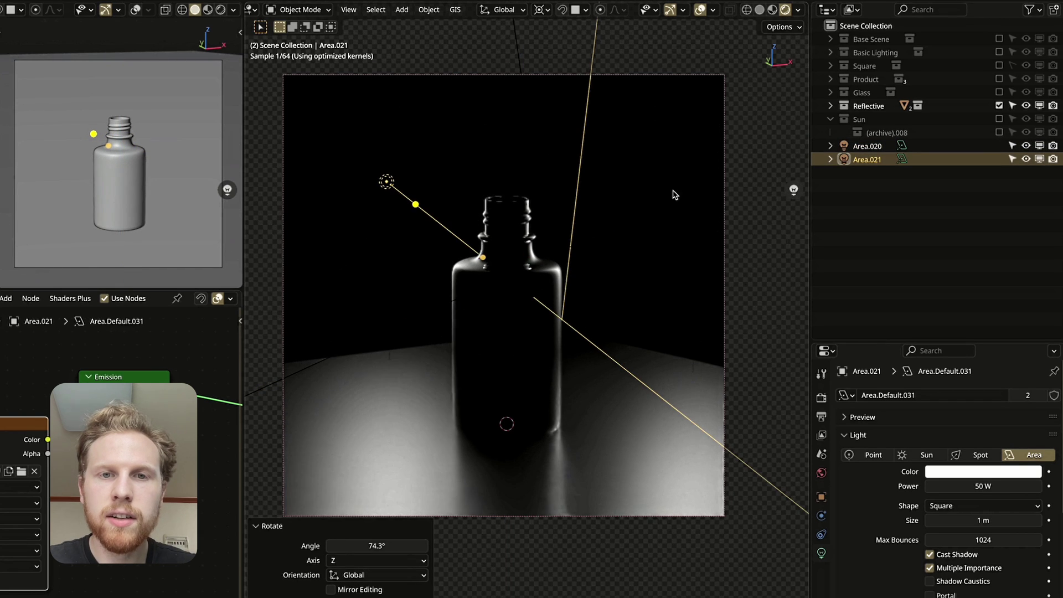
Duplicate the second rim light in place and rotate the copy about 84.6° around Z to the bottle's side
key(shift+d)
key(Escape)
key(r)
key(z)
click(614, 228)
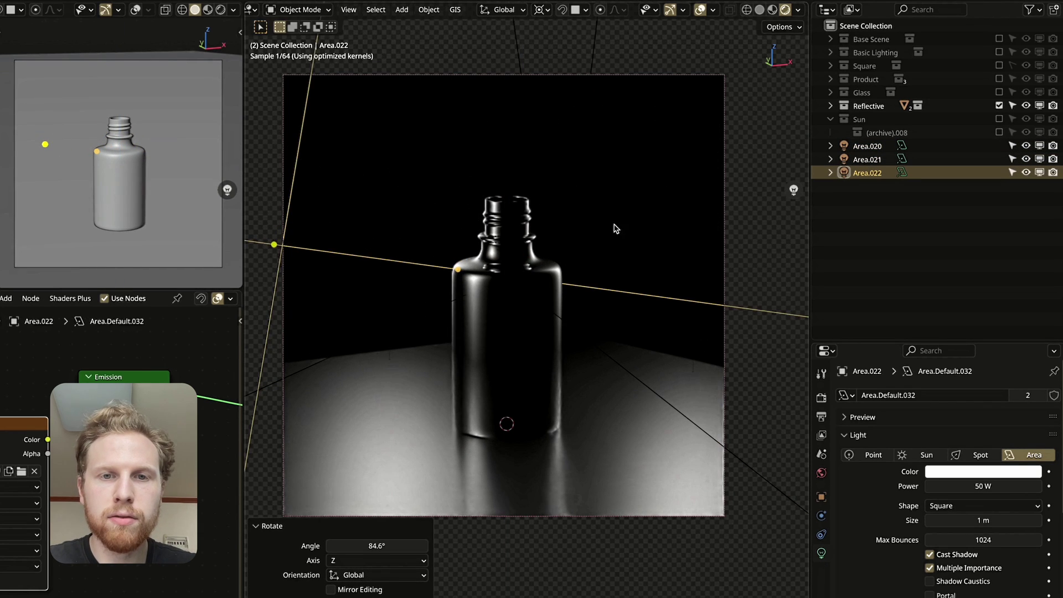
Scale the newest side light along its local X axis to widen it
key(s)
key(x)
key(x)
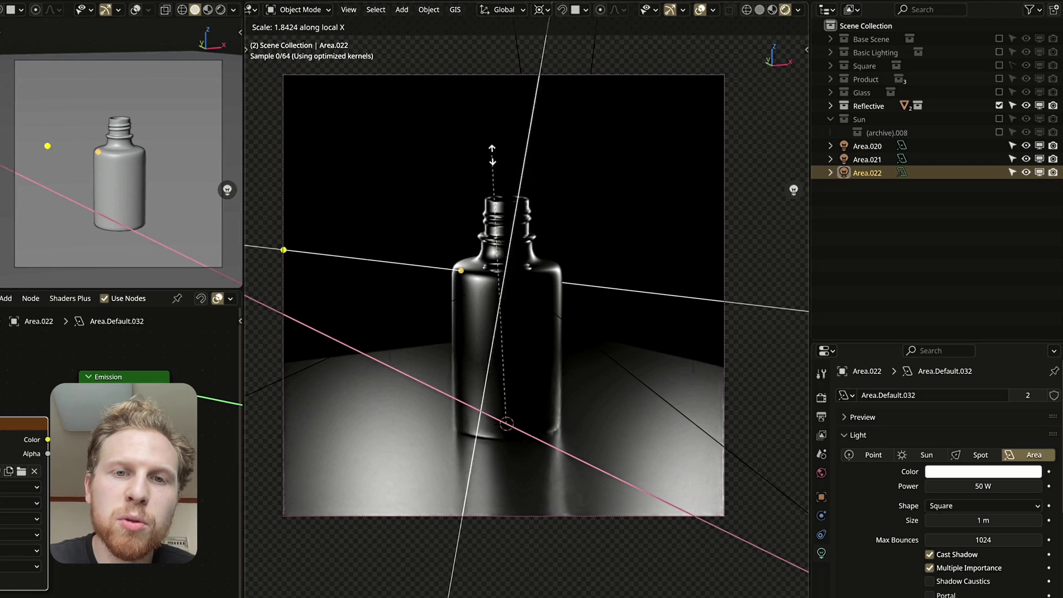
click(598, 230)
Duplicate the widened side light in place and rotate the copy around Z toward the bottle's front
key(shift+d)
key(Escape)
key(r)
key(z)
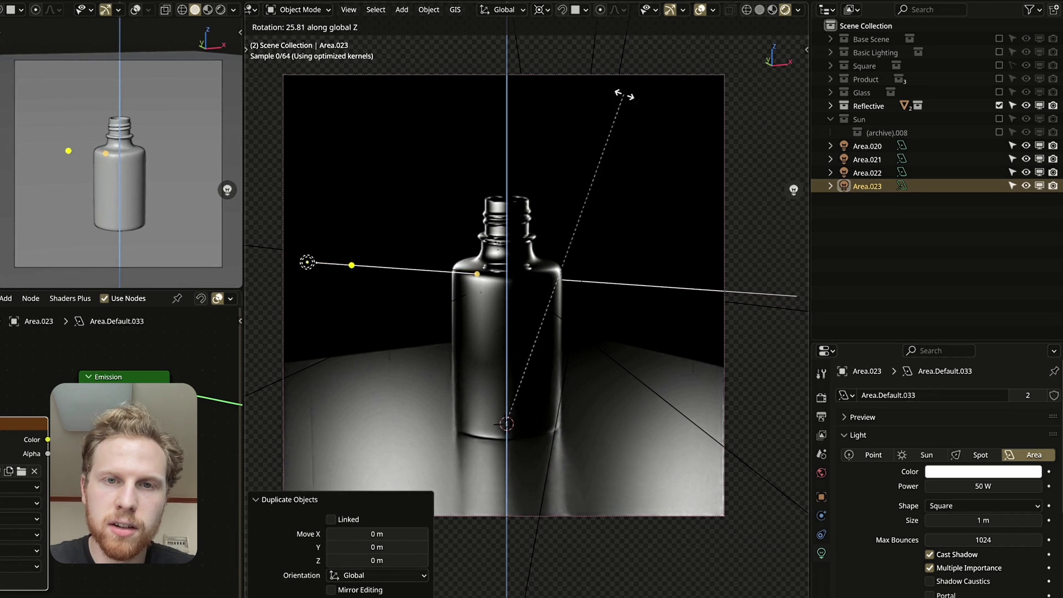
click(645, 66)
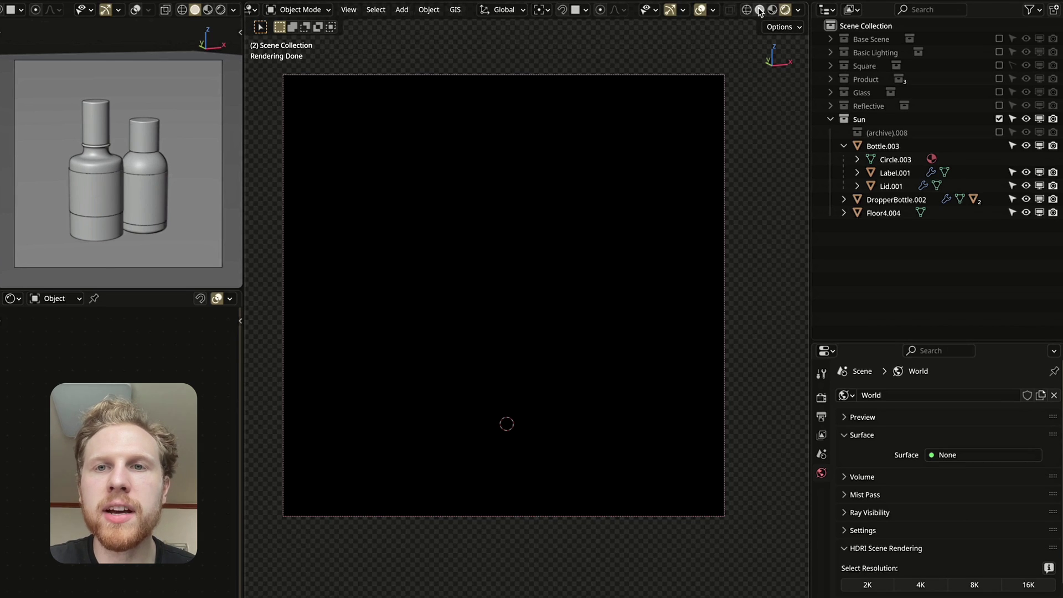
Add a sun light to the two-bottle scene in rendered view and raise it about 1.43 m along Z
click(758, 10)
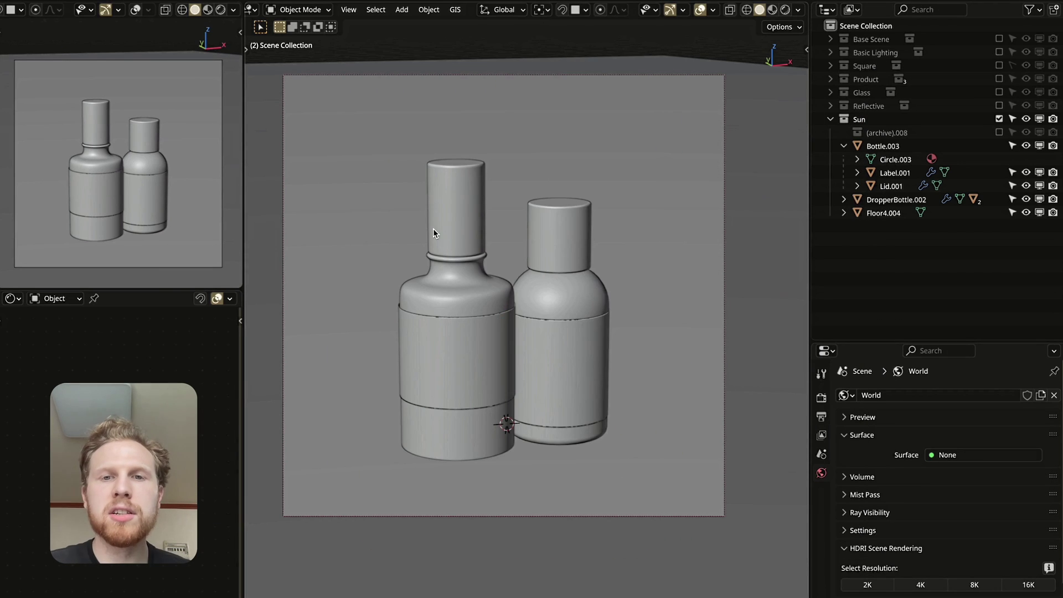
click(785, 9)
key(shift+a)
mouse_move(532, 195)
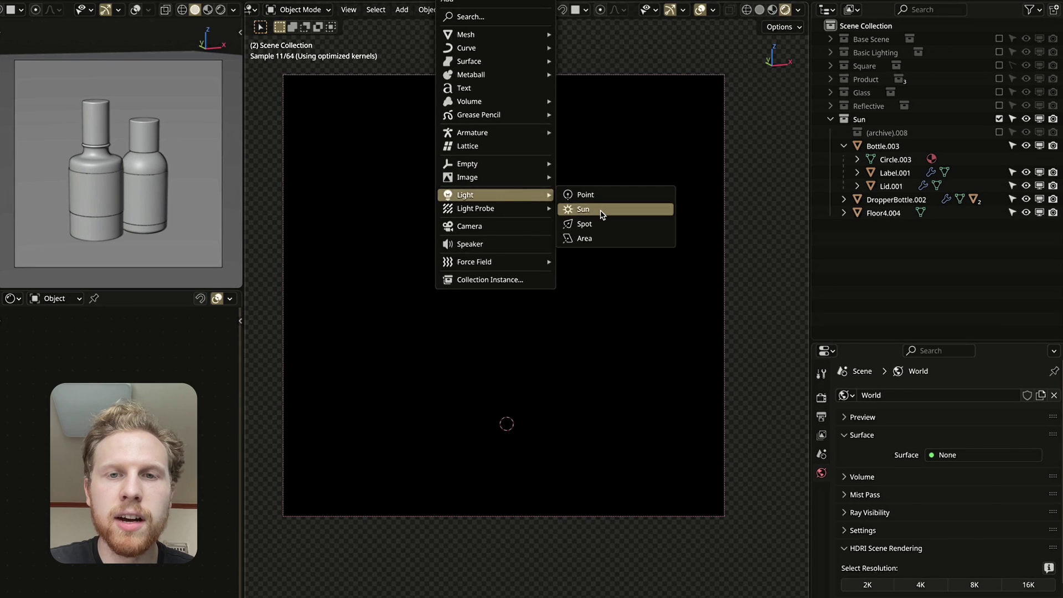
click(602, 215)
key(g)
key(z)
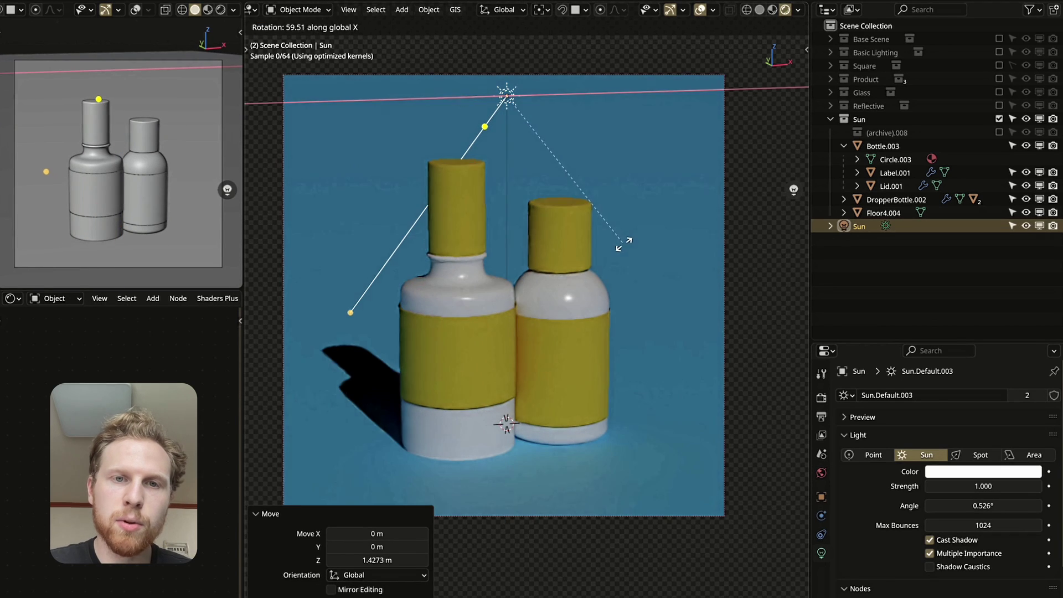
Rotate the sun light around X and Z so it shines on the bottles from one side, ending with a Z rotation of about -3.11°
click(625, 246)
key(r)
key(z)
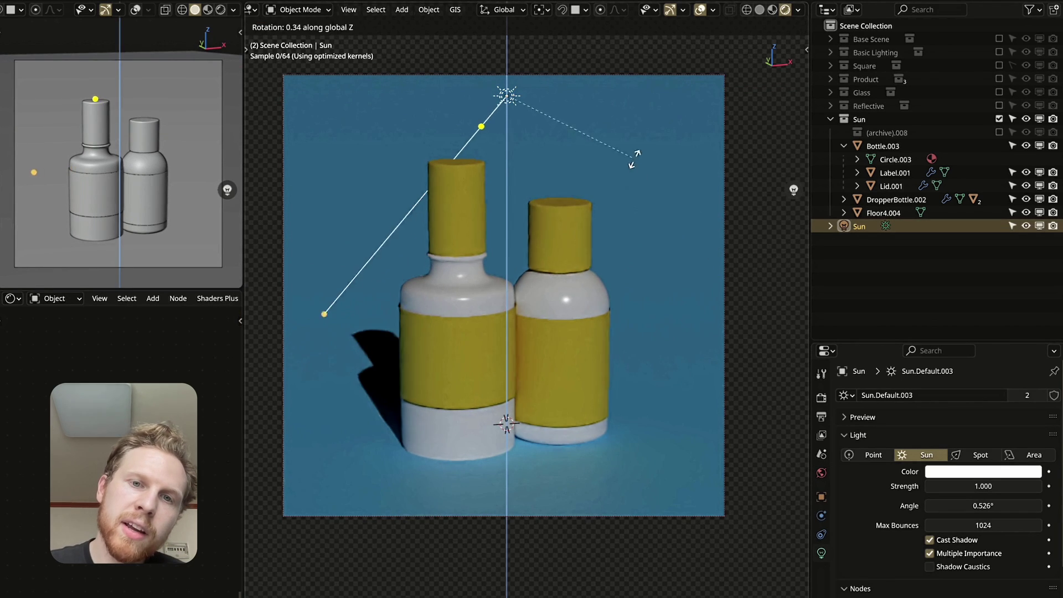
click(635, 150)
key(r)
key(x)
key(x)
click(658, 133)
key(r)
key(z)
click(668, 142)
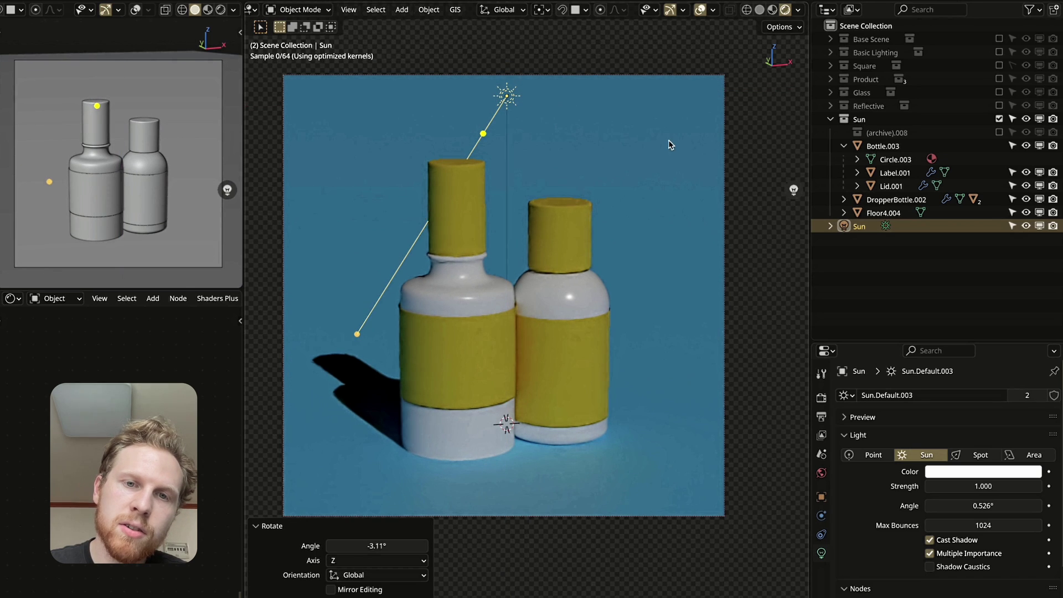
key(alt+a)
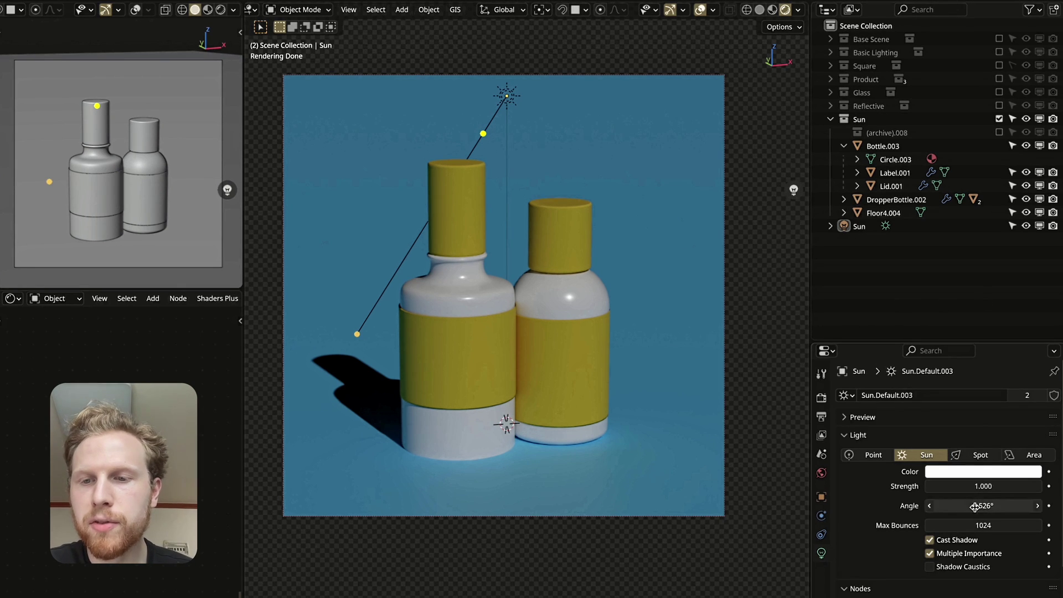
mouse_move(942, 504)
mouse_down()
mouse_move(985, 505)
mouse_move(942, 494)
mouse_up()
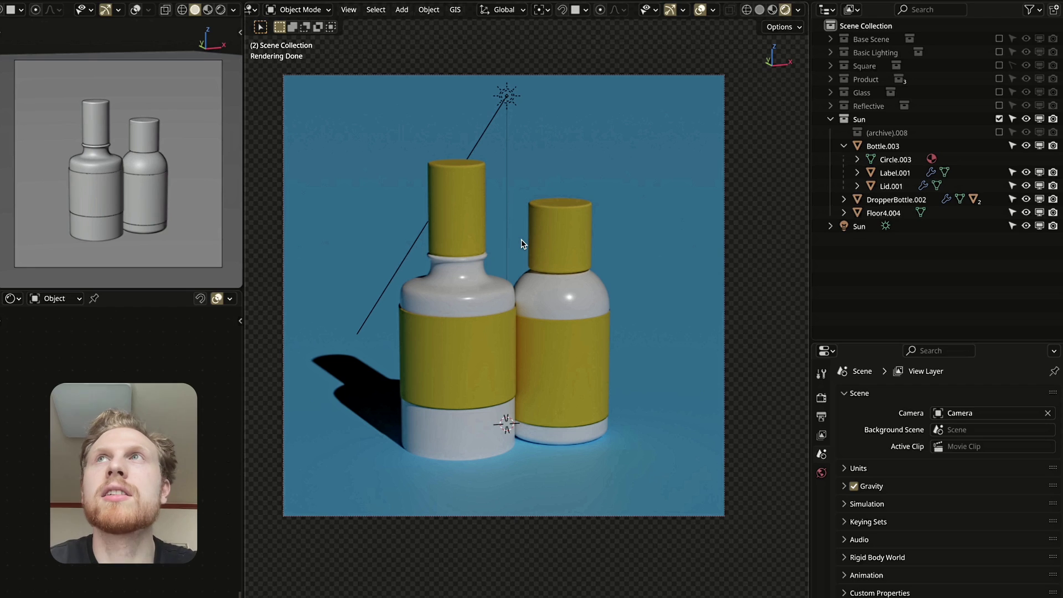
Add a spot light at the 3D cursor and raise it along Z above the two bottles
key(shift+a)
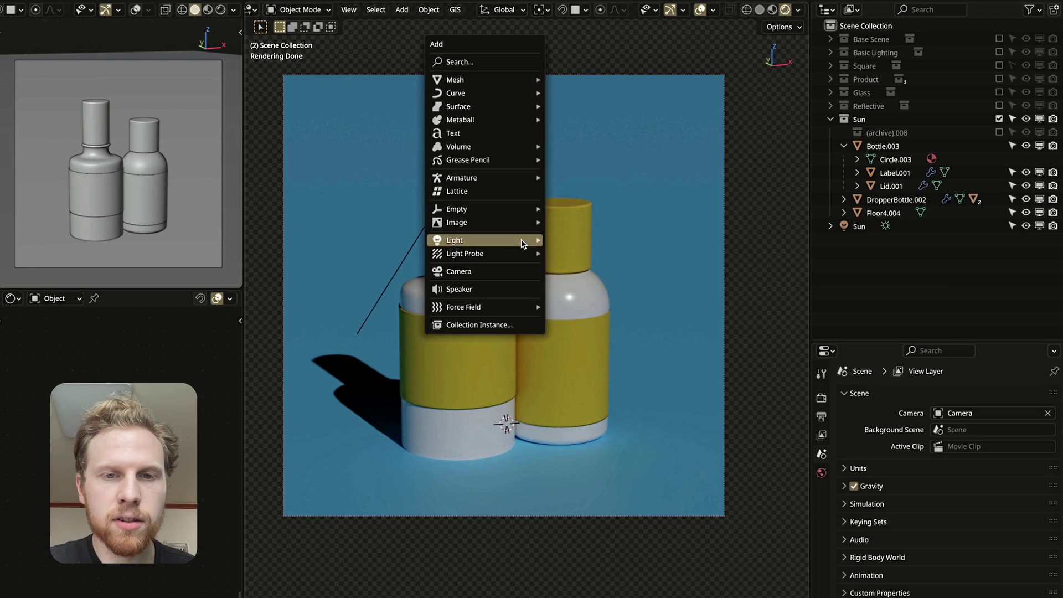
mouse_move(520, 240)
click(591, 266)
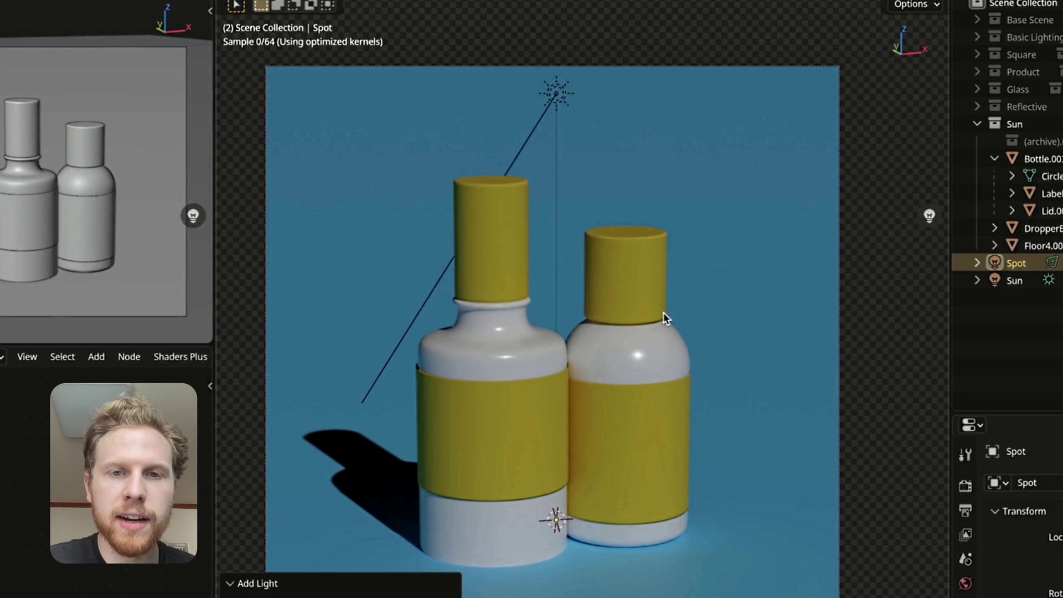
key(g)
key(z)
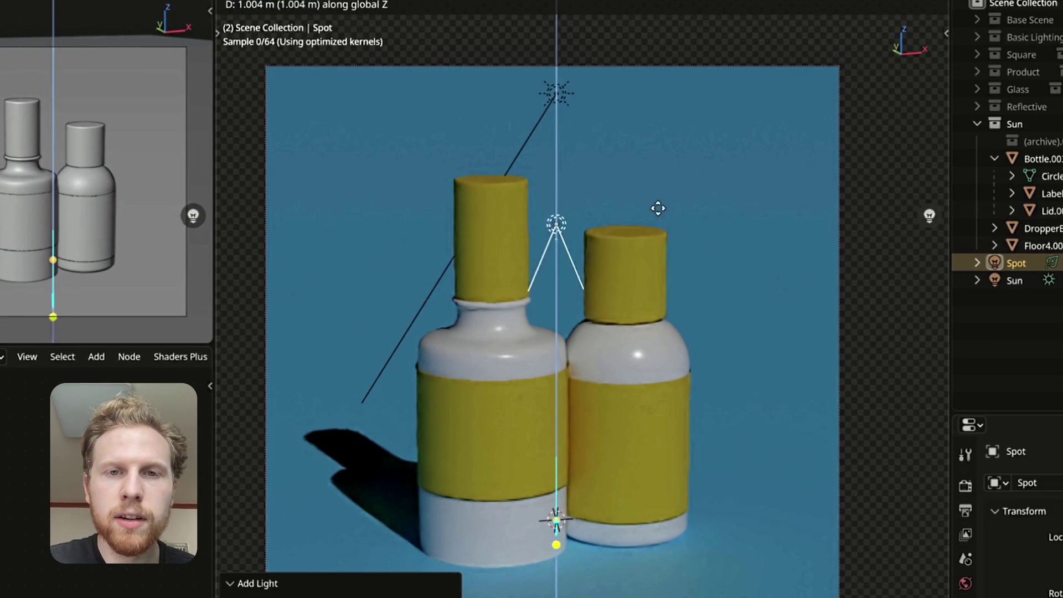
click(658, 119)
Tilt the spot light about 65° around X and pull it back along its local Z by about 1.92 m and 0.57 m
key(r)
key(x)
click(616, 260)
key(g)
key(z)
key(z)
click(788, 17)
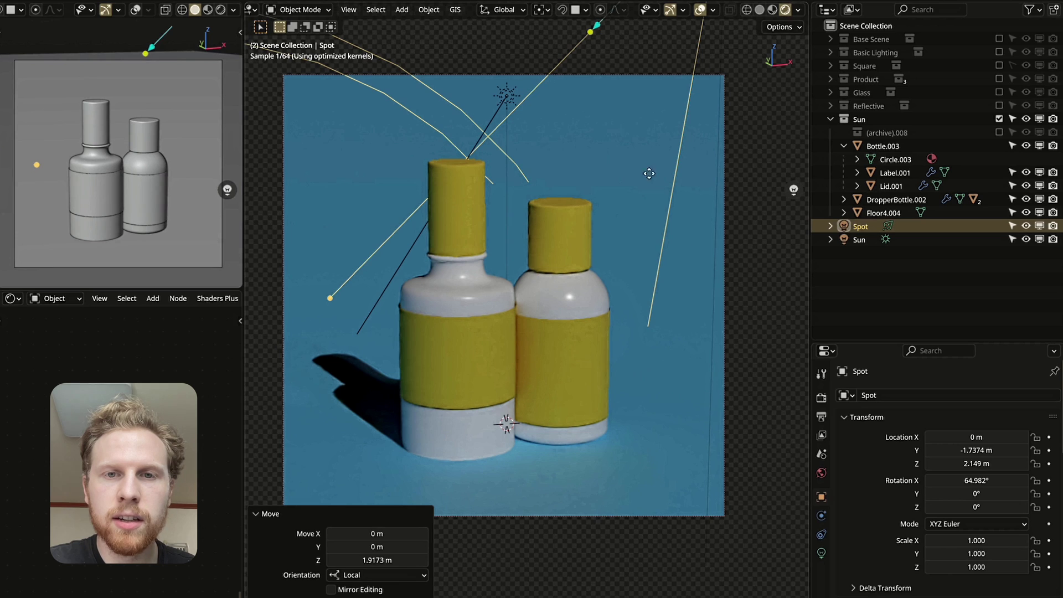
key(g)
key(z)
key(z)
click(731, 200)
Set the spot light's power to 500 W and pull it back about 0.12 m along its local Z axis
click(821, 552)
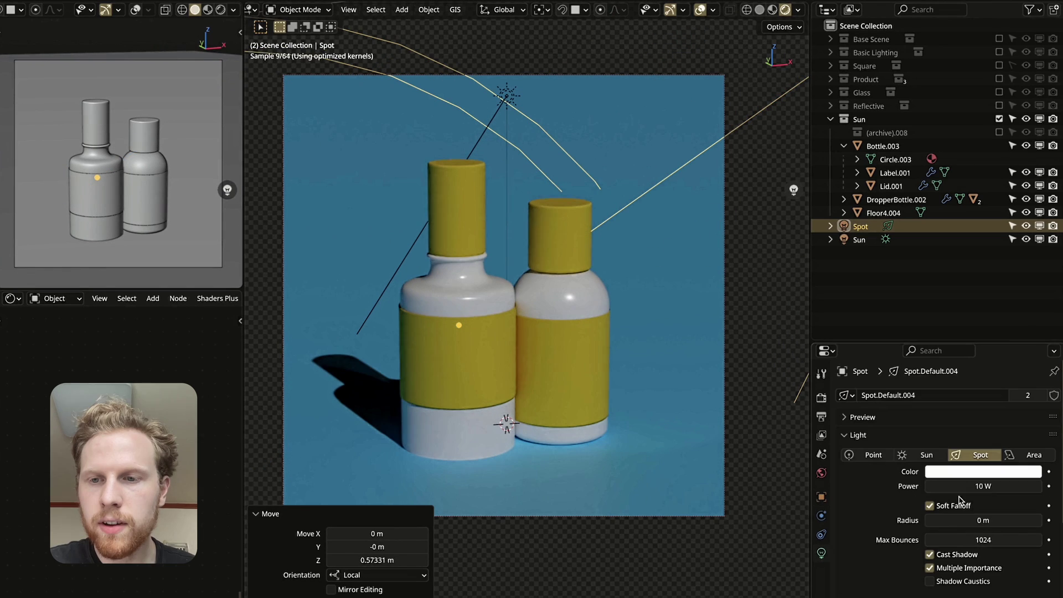
click(960, 486)
text(500)
key(Return)
key(g)
key(z)
key(z)
click(669, 310)
Set the spot light's beam spot size to 80°
scroll(996, 497, down, 5)
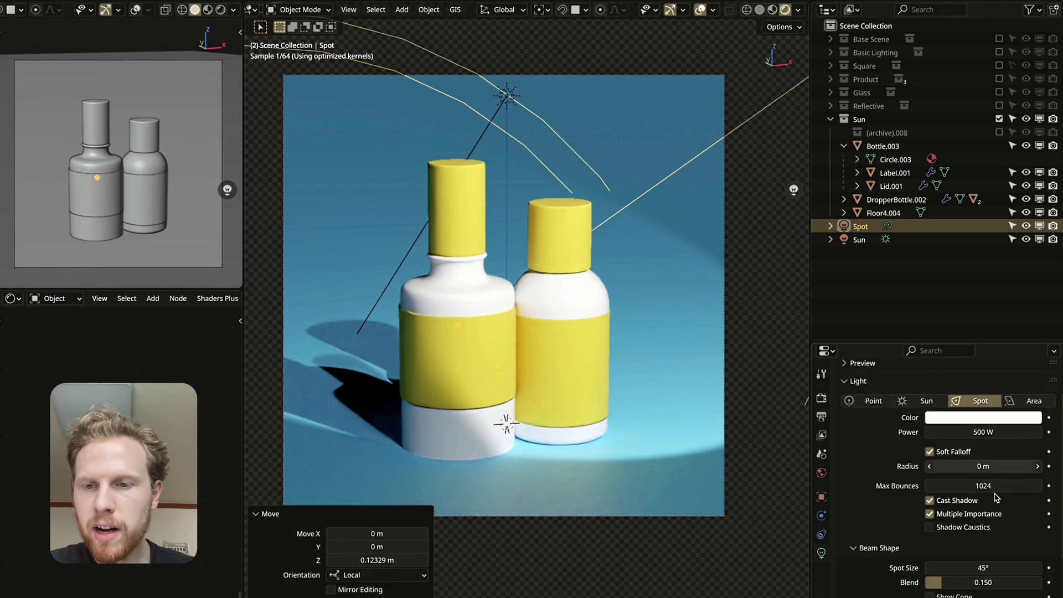
click(973, 486)
text(8)
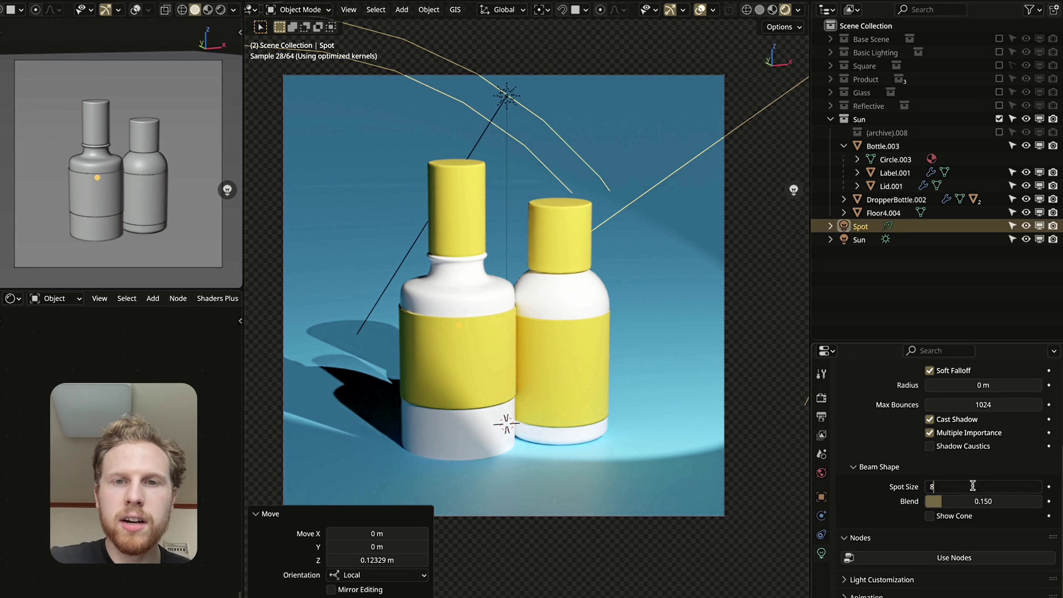
text(0)
key(Return)
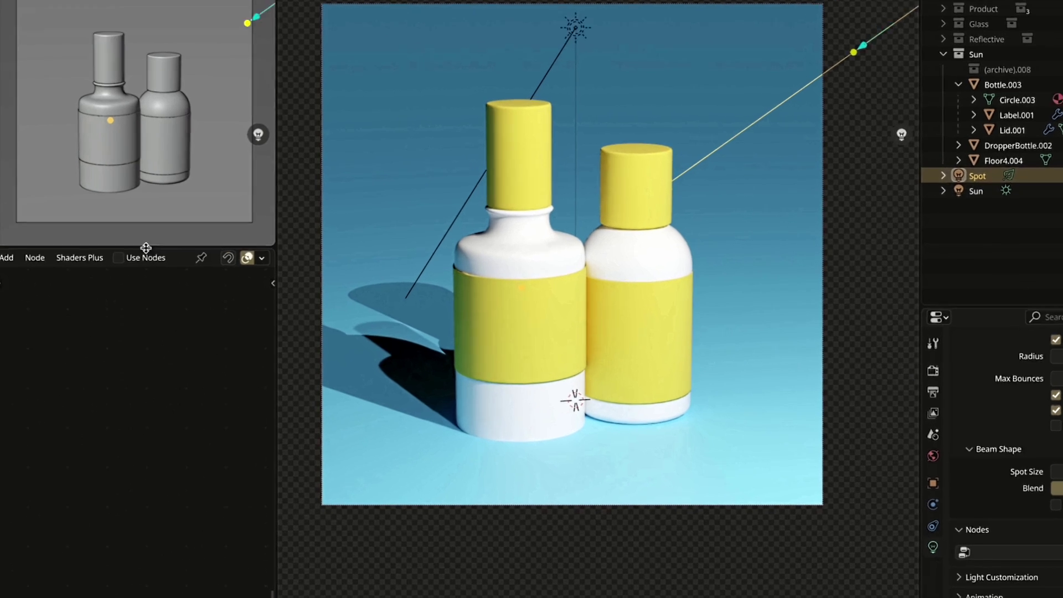
Enable shader nodes for the spot light and select its Emission node
click(104, 298)
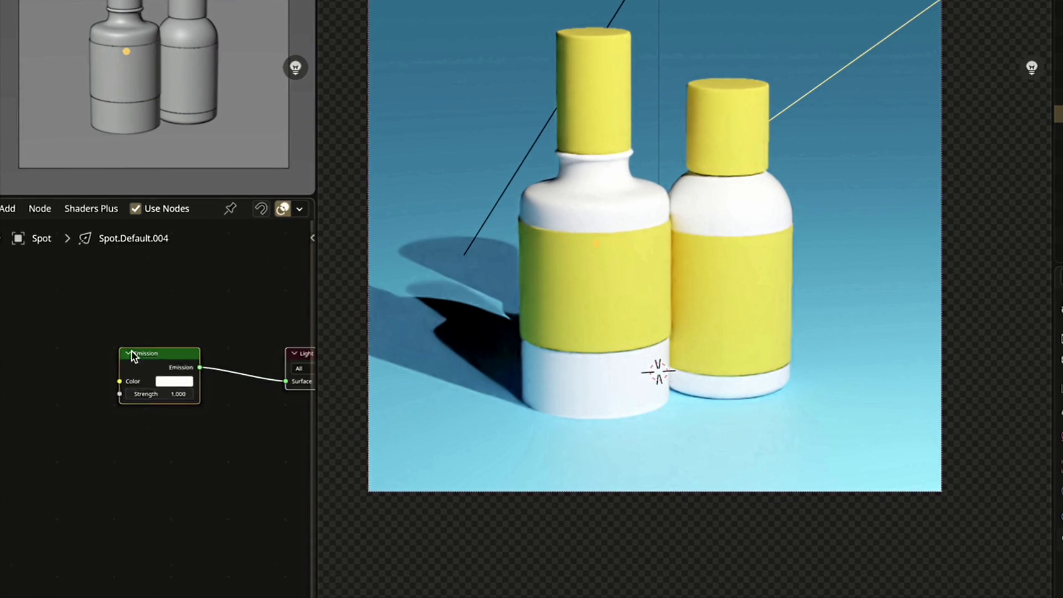
click(129, 353)
click(128, 354)
Switch to Finder and preview the images Gobo1.png to Gobo4.png in the Assets folder
click(83, 593)
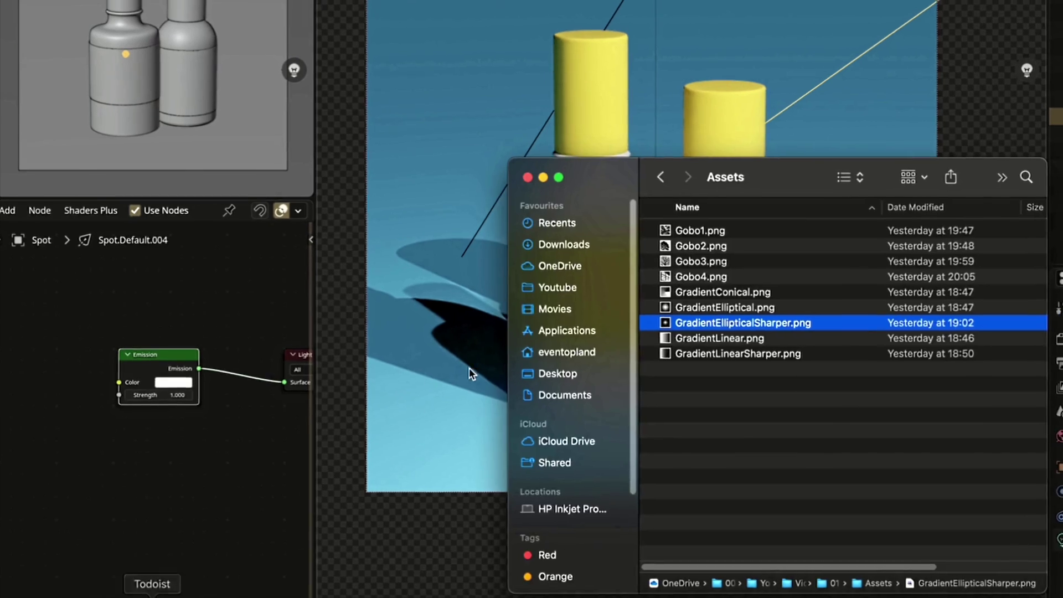
click(567, 313)
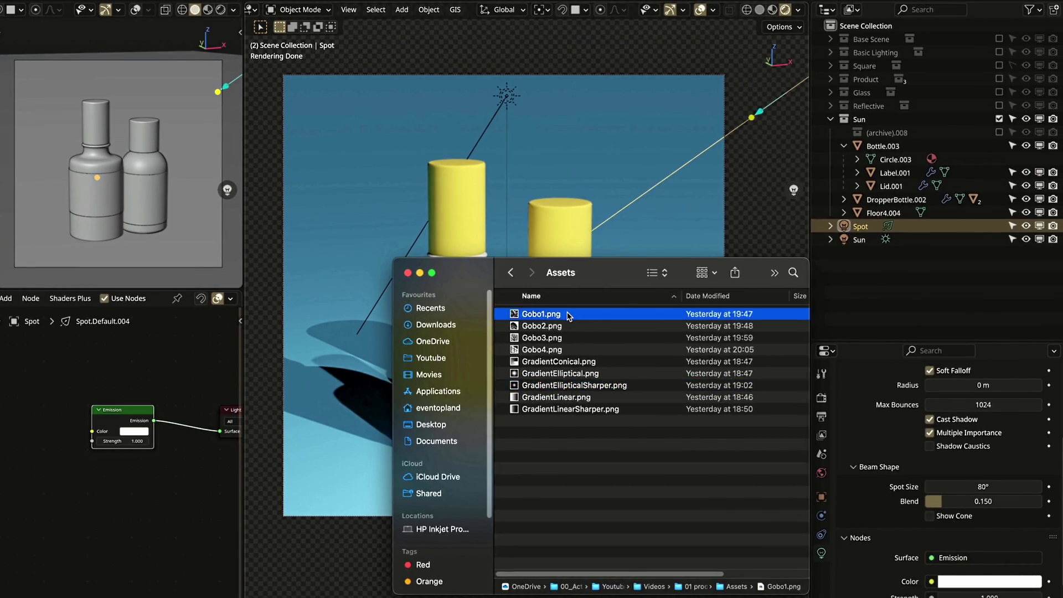
key(space)
key(Down)
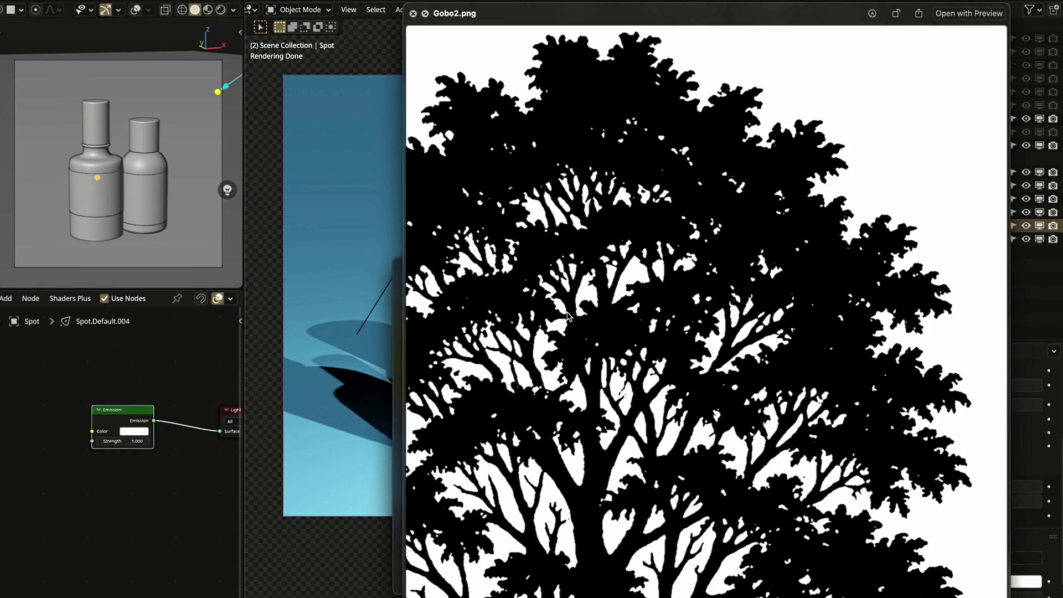
key(Down)
key(Down)
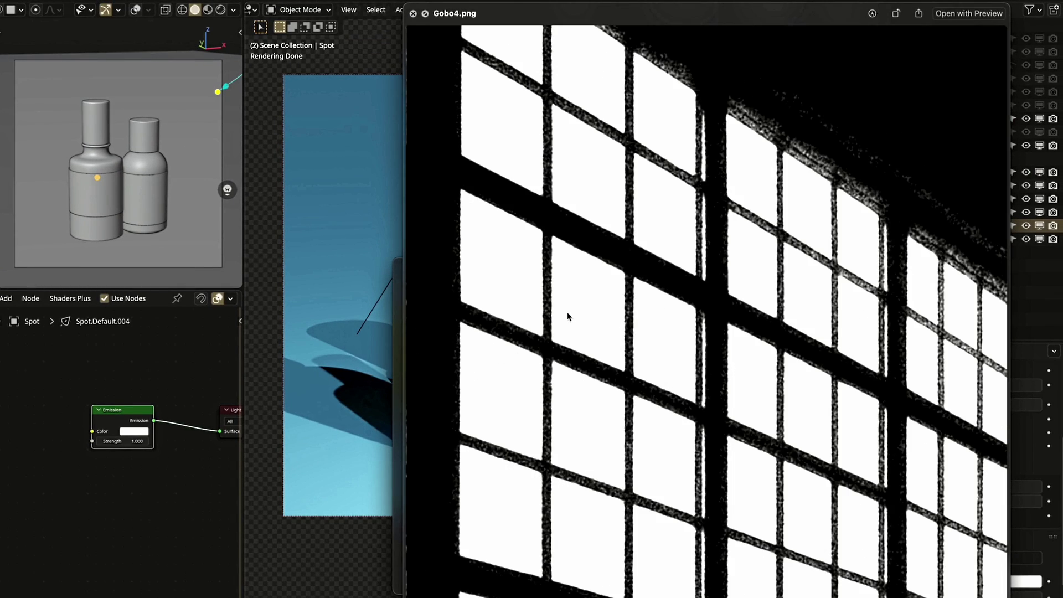
key(Up)
key(Up)
key(Up)
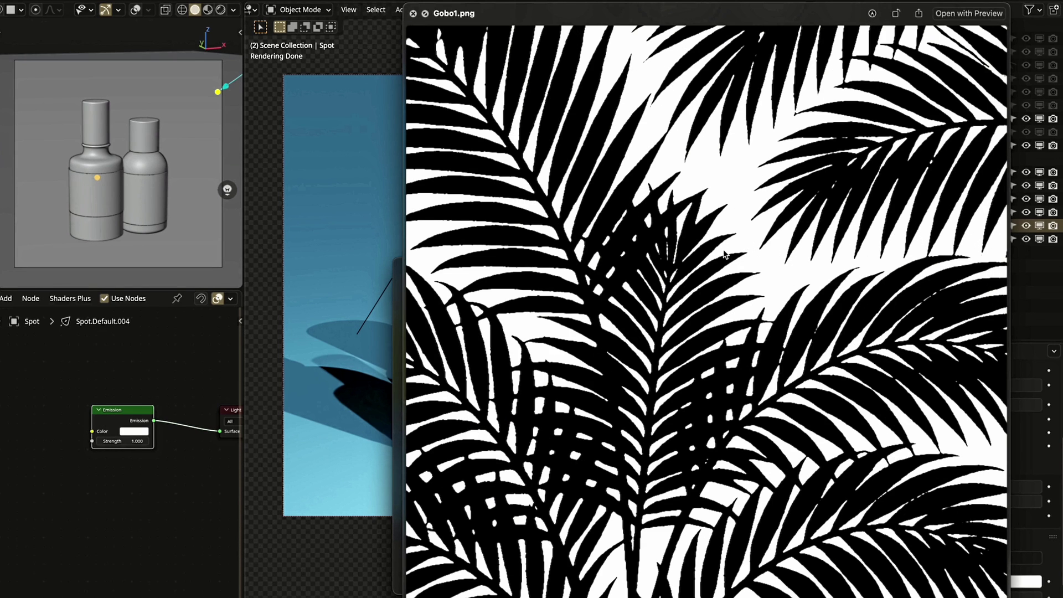
key(space)
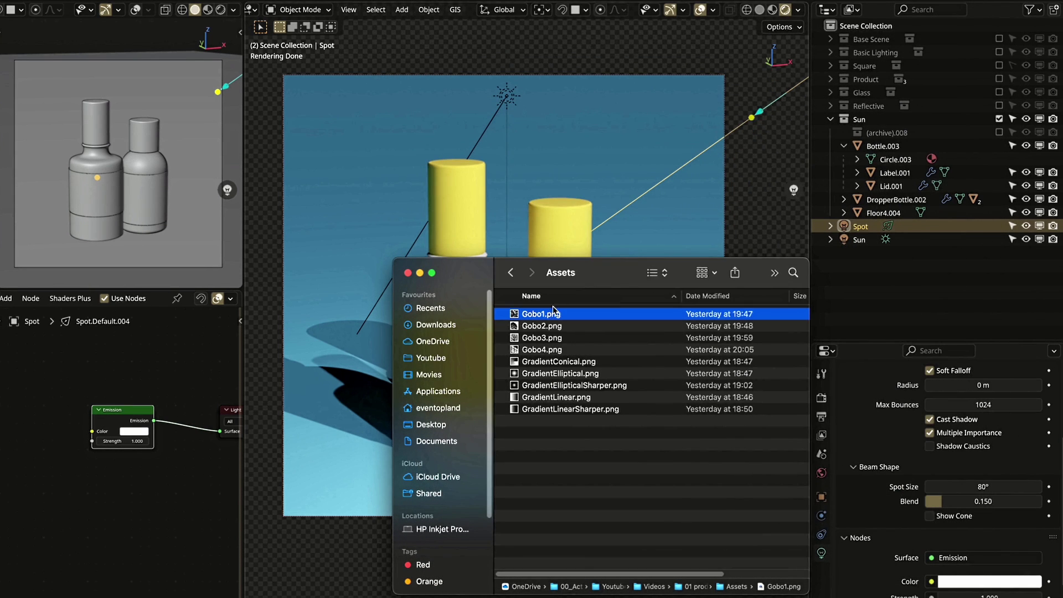
Add Gobo1.png as an image texture in the spot light's nodes and connect its Color to the Emission color
drag(538, 319, 56, 421)
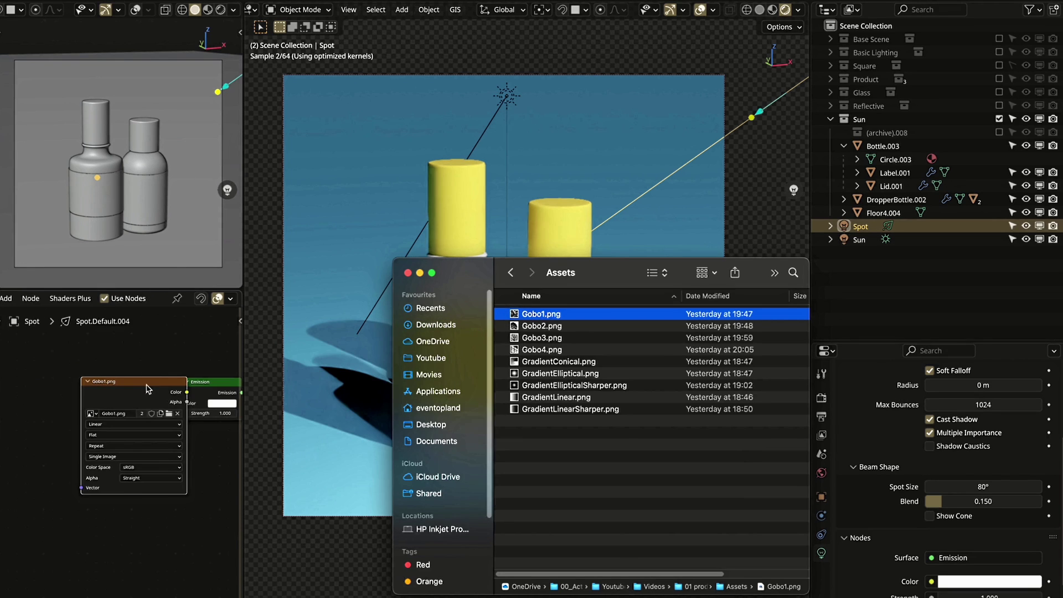
middle_drag(160, 381, 111, 400)
scroll(110, 401, up, 1)
drag(90, 417, 131, 424)
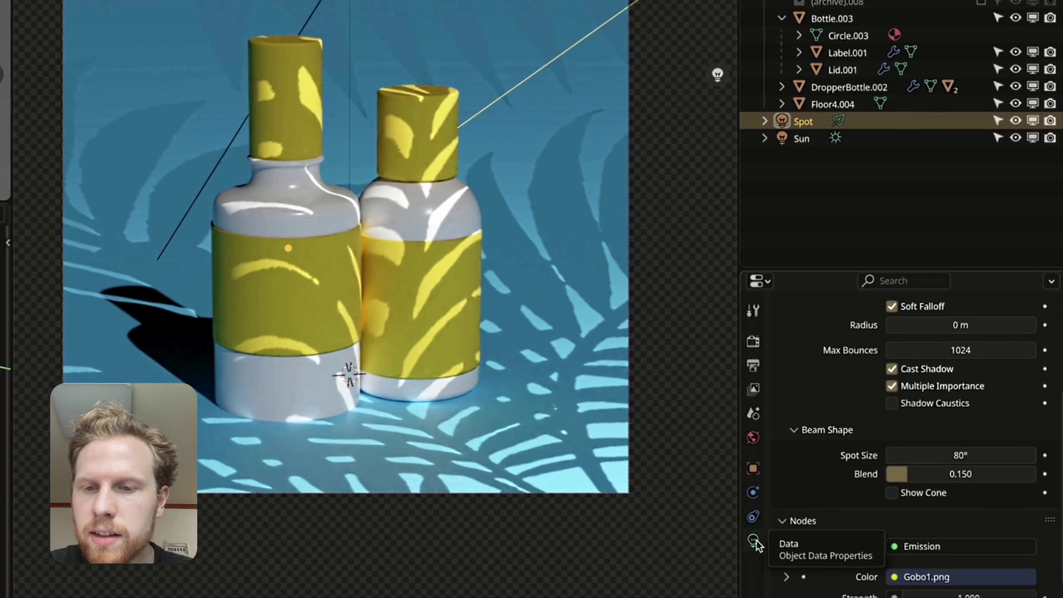
Set the spot light's radius to about 0.052 m to soften the projected leaf pattern
scroll(913, 415, up, 3)
drag(960, 396, 1029, 392)
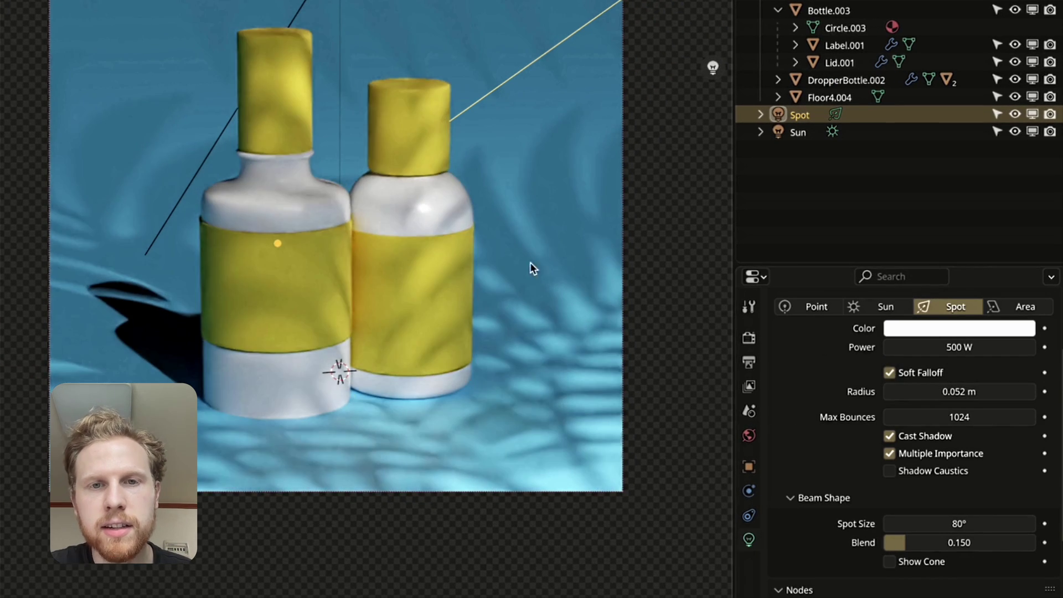